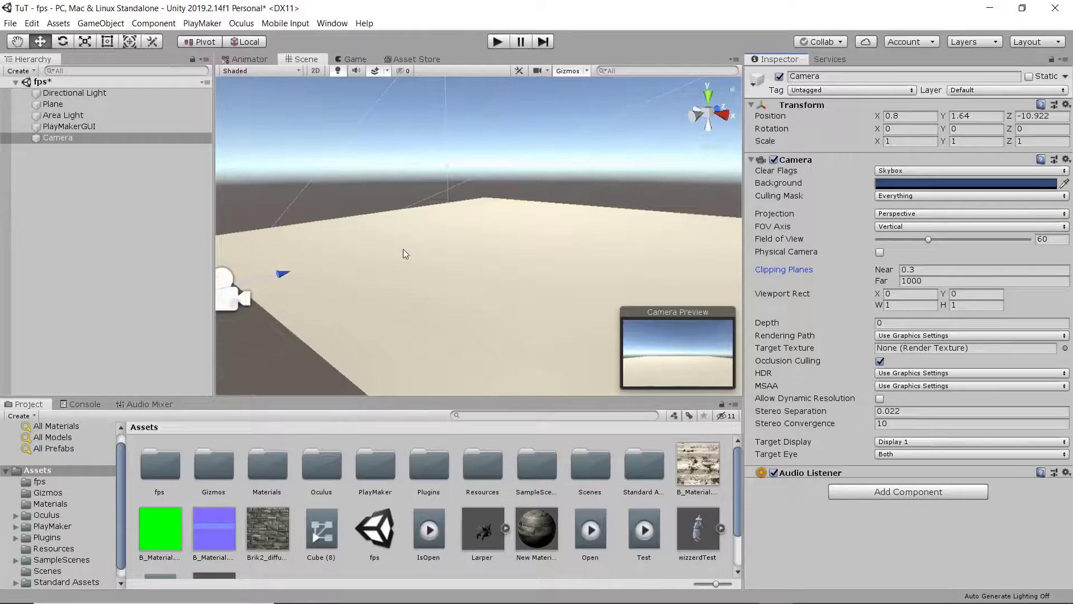
Delete the Area Light from the scene and select the Directional Light
left_click_drag(405, 251, 360, 257, "alt")
middle_click_drag(358, 255, 399, 282)
left_click(35, 115)
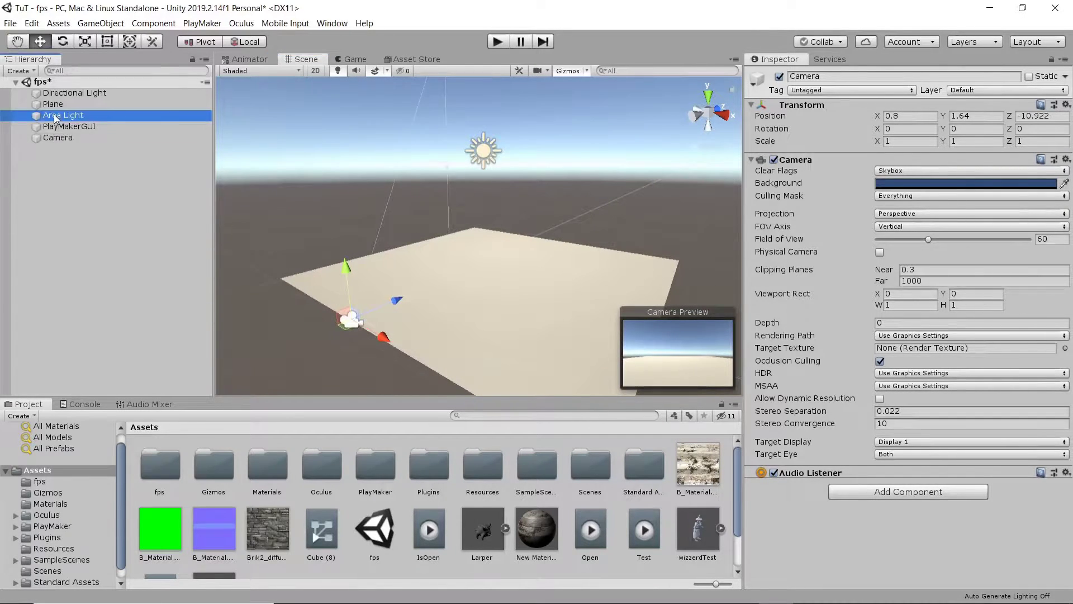
key("Delete")
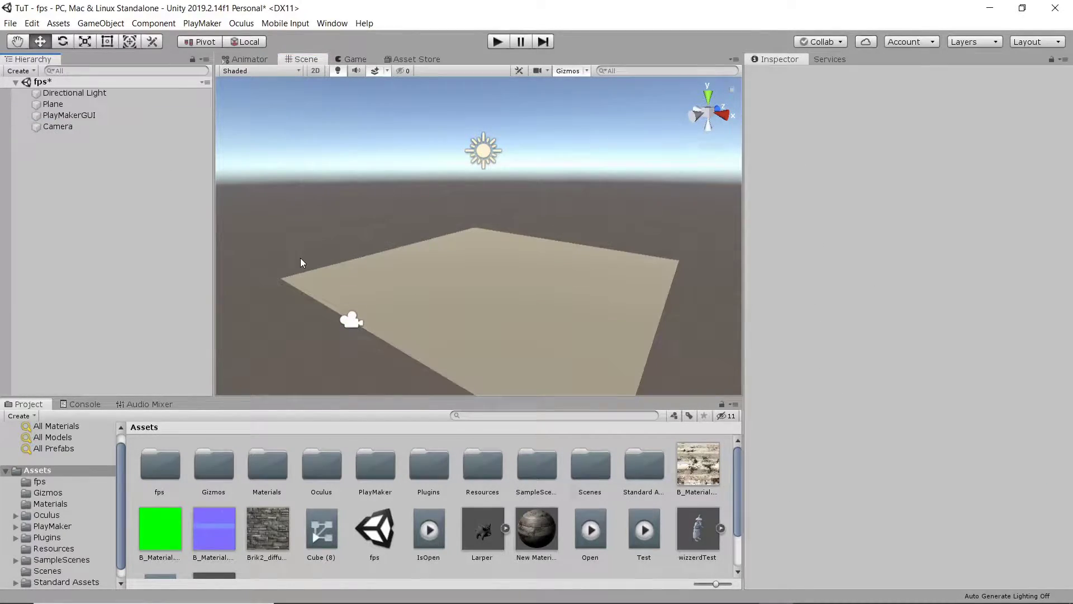
left_click(486, 155)
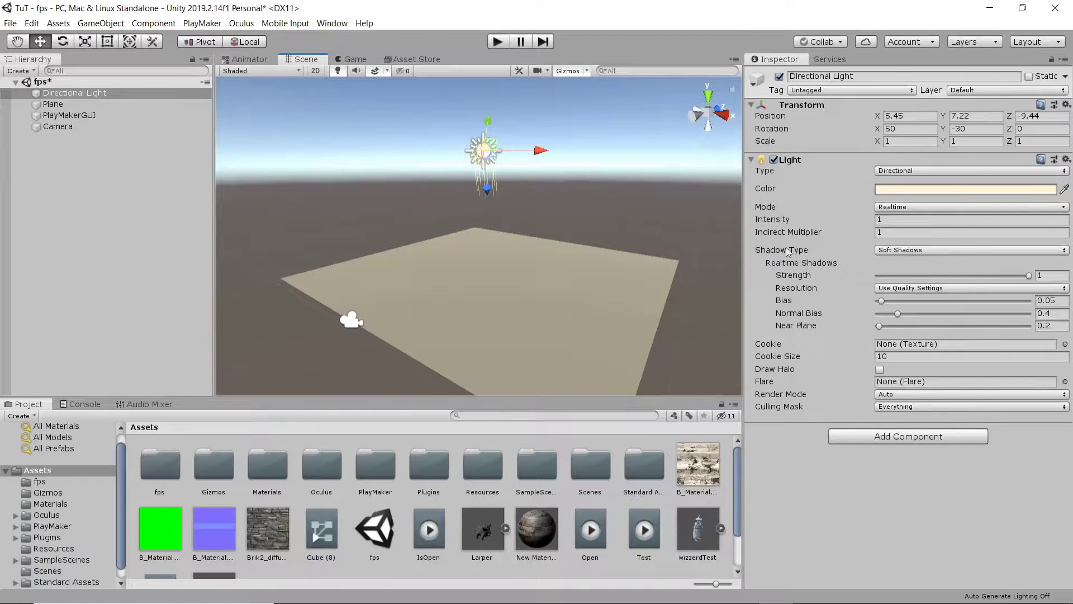
scroll(465, 281, "up", 3)
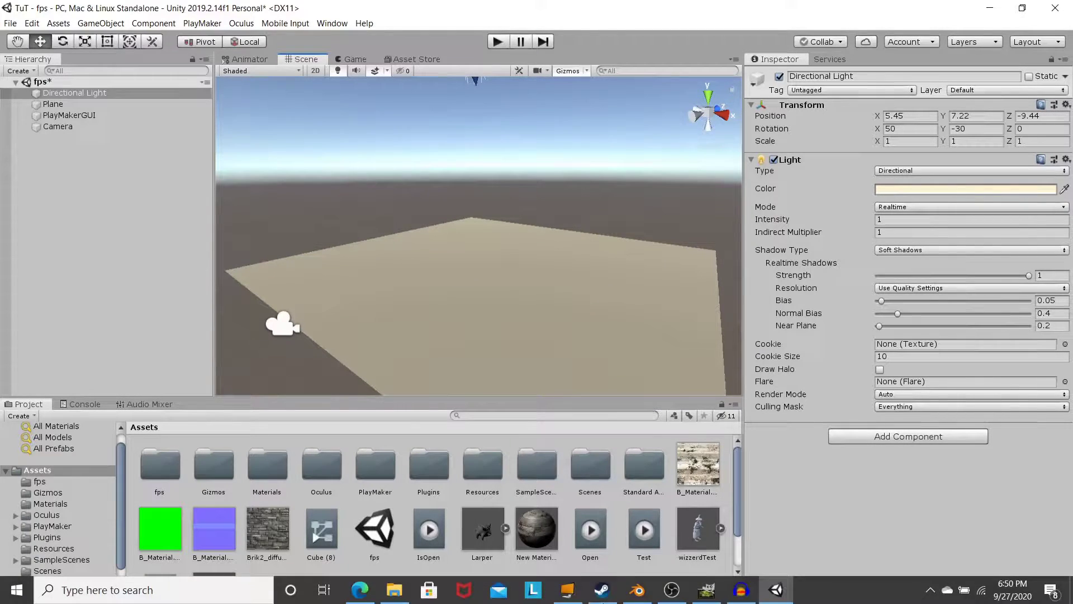
Switch to Blender and delete the default camera and cube from the scene
left_click(637, 590)
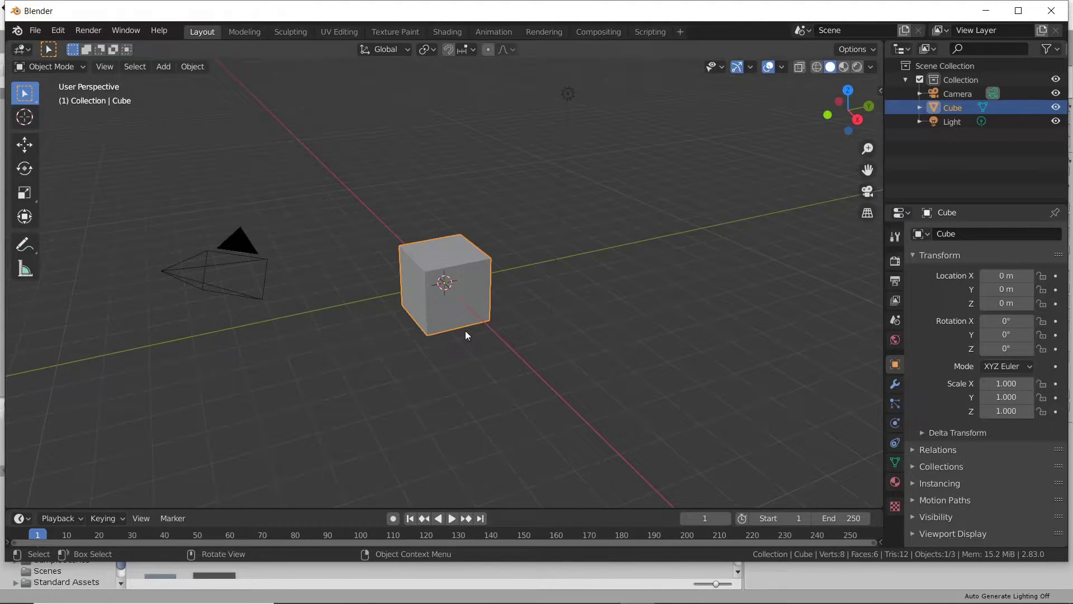
middle_click_drag(468, 333, 453, 360)
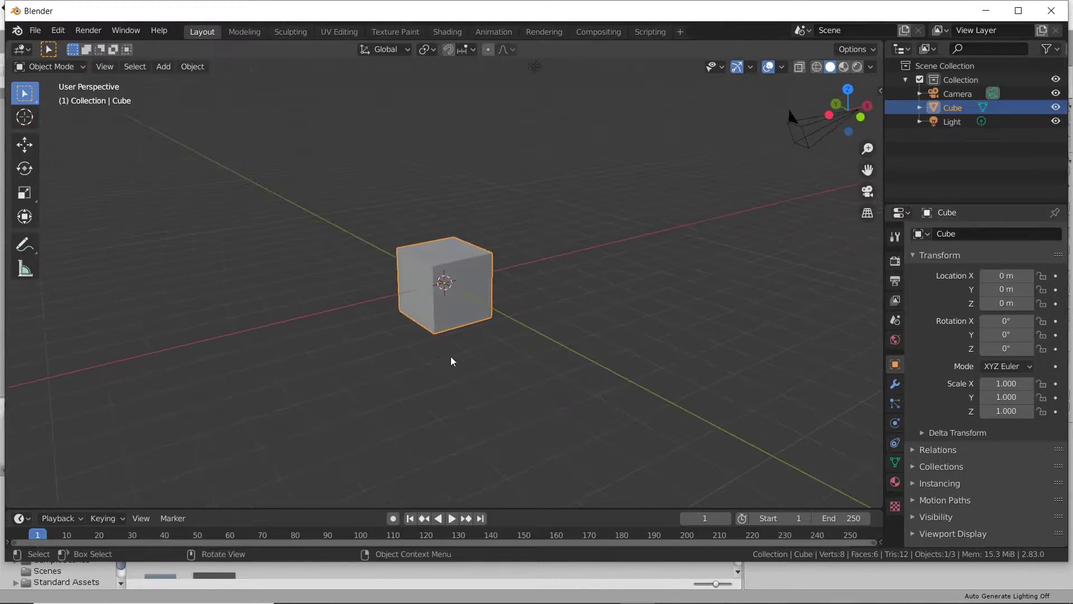
left_click(796, 122)
key("Delete")
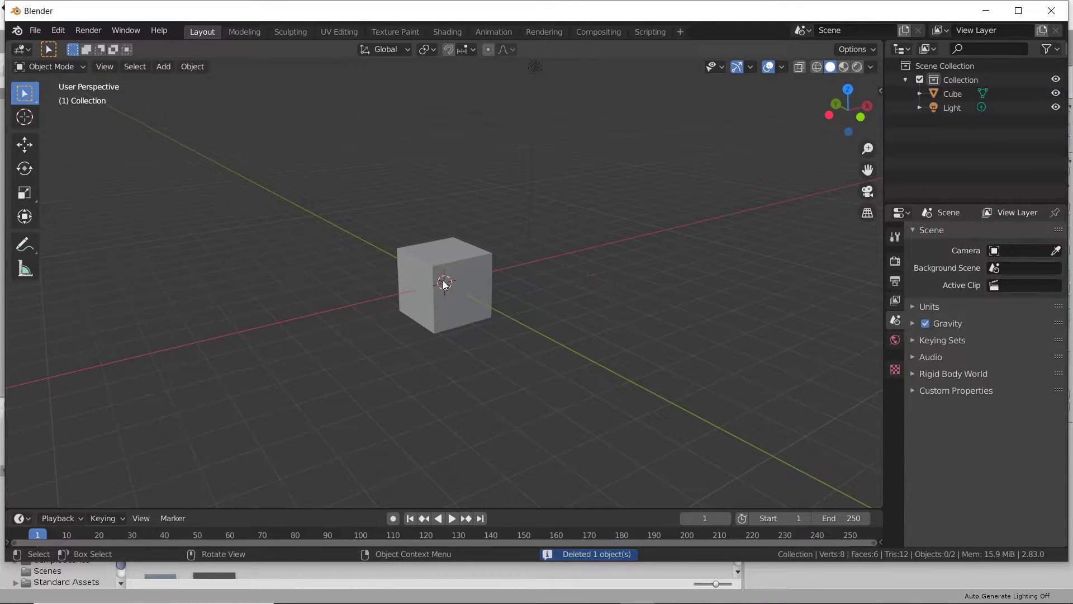
left_click(444, 283)
key("x")
left_click(444, 281)
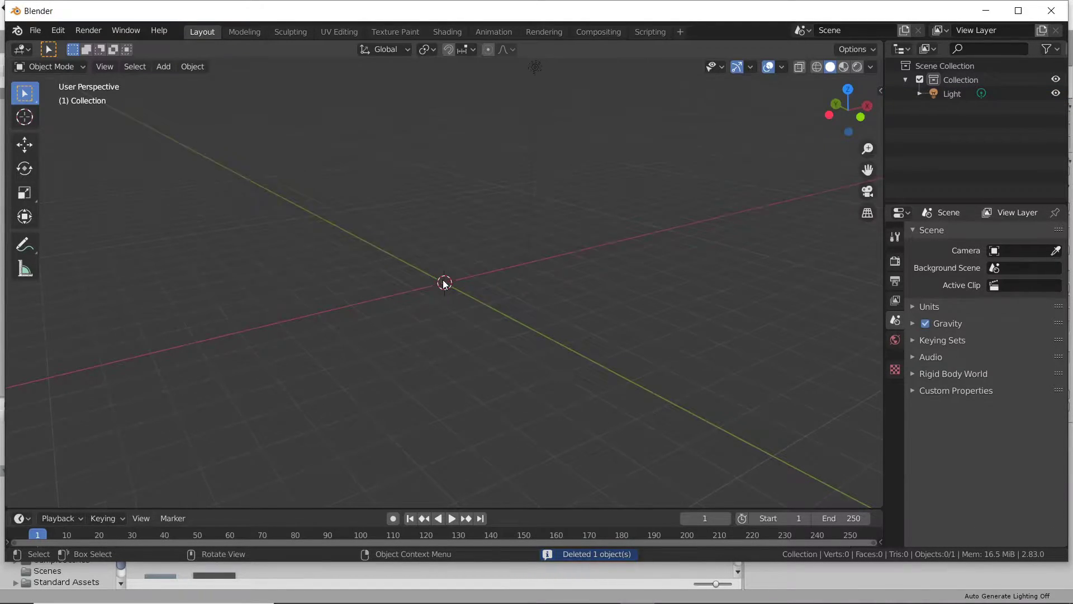
Add a torus mesh at the world origin with the front view set
key("KP_1")
key("shift+a")
mouse_move(442, 279)
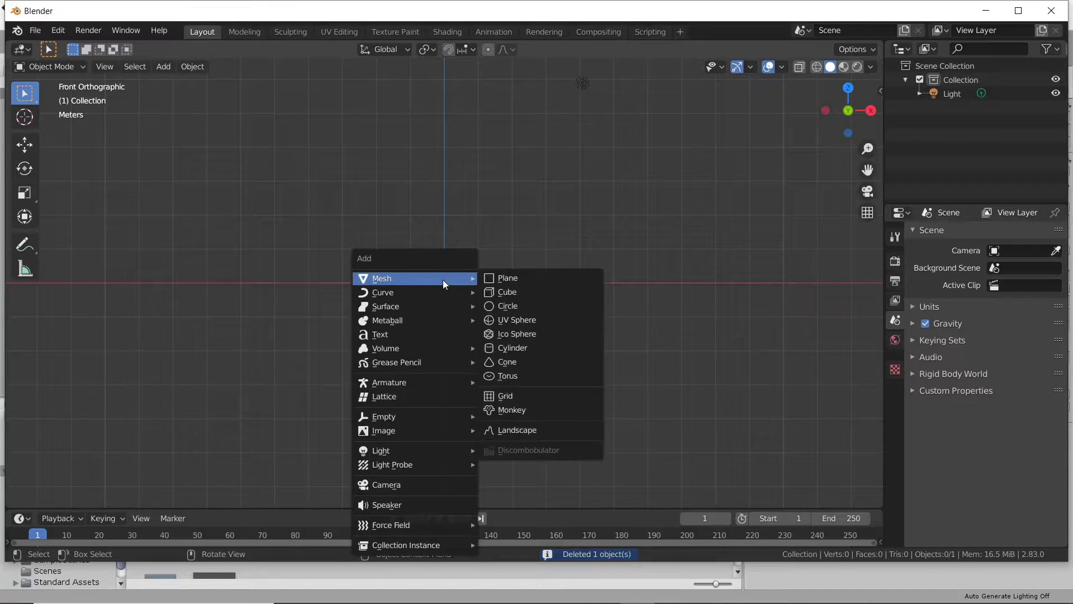
left_click(555, 378)
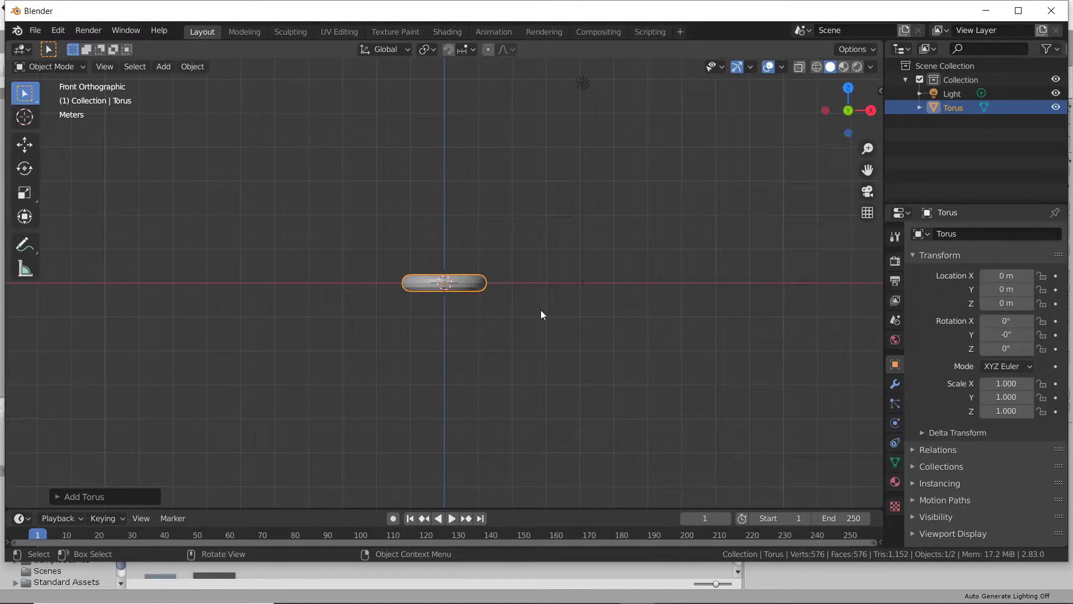
Rotate the torus 90 degrees about the X axis from the right view so it stands upright
key("KP_3")
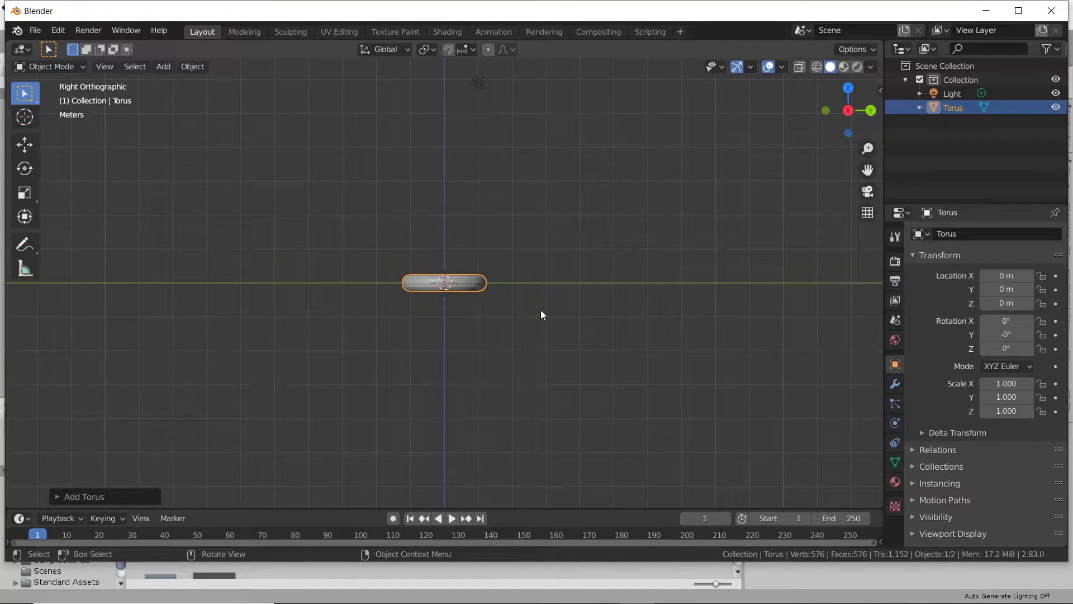
type("r90")
key("Return")
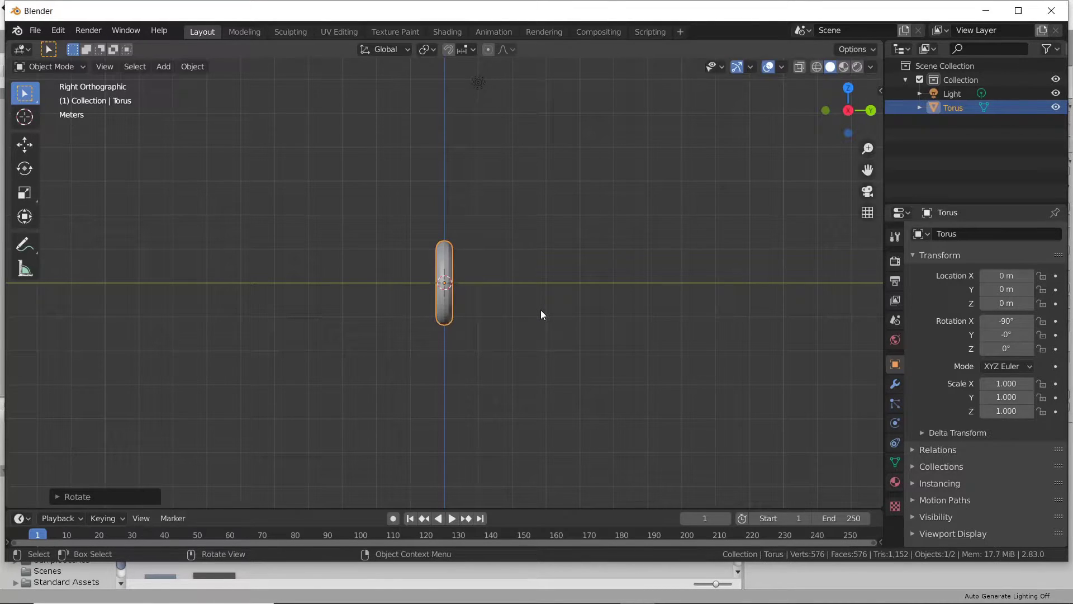
Enter Edit Mode on the torus in front view with wireframe shading
key("KP_1")
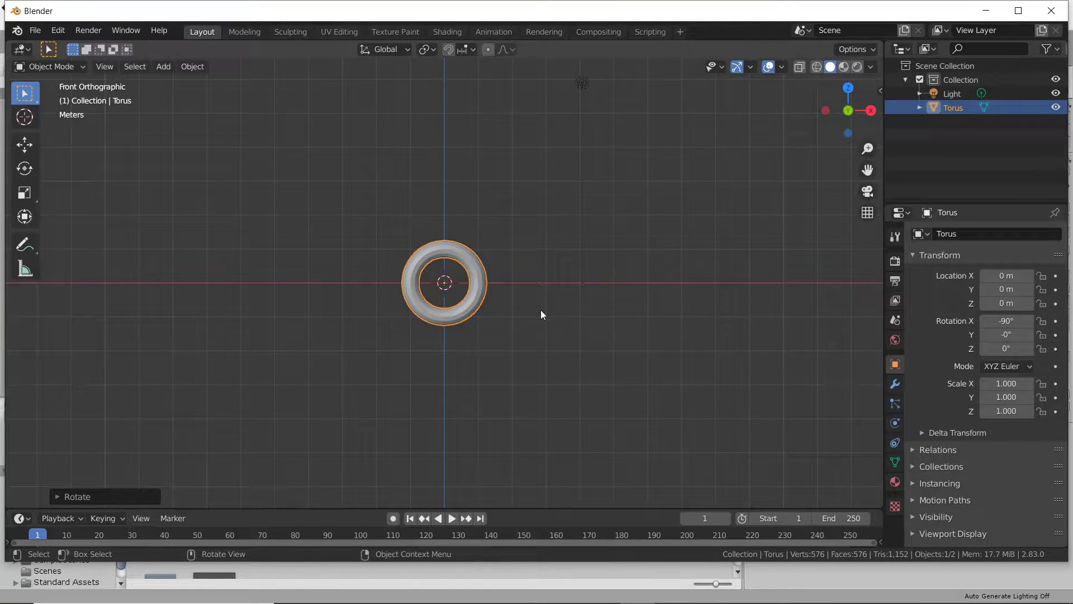
scroll(535, 303, "up", 4)
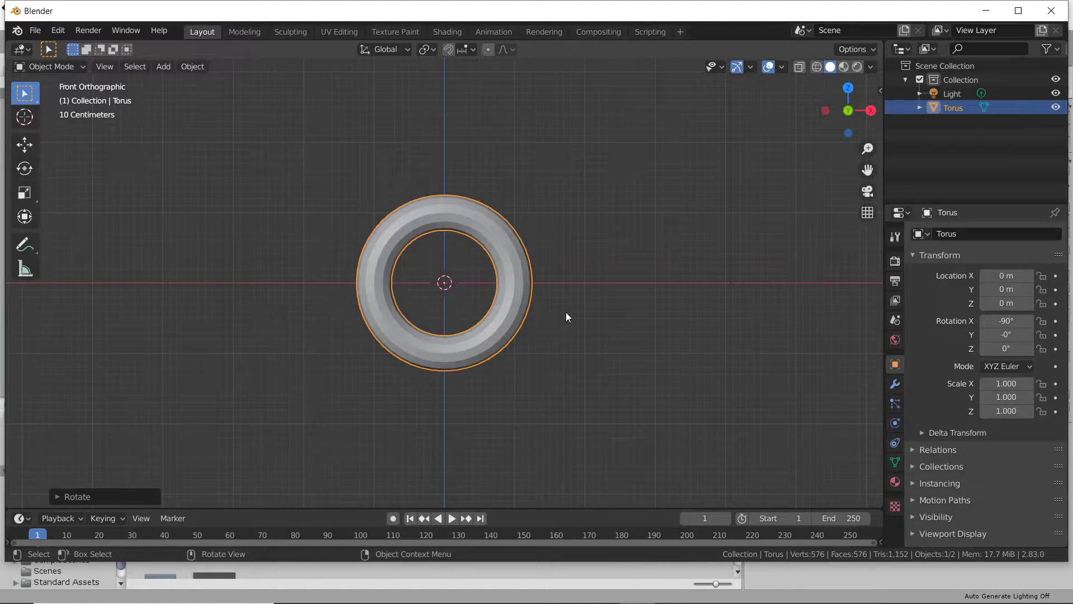
key("Tab")
key("z")
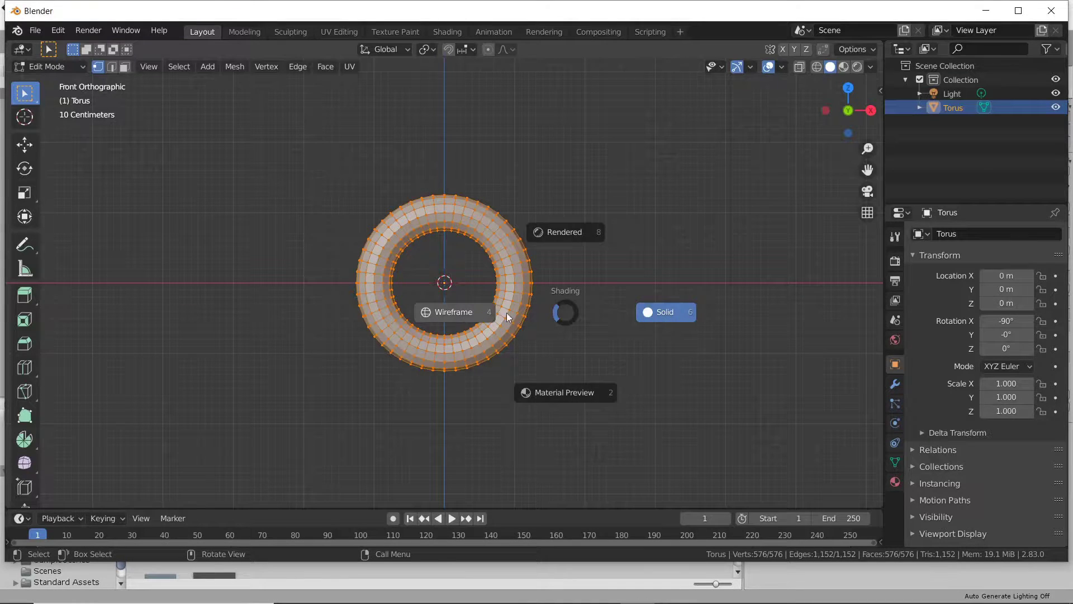
left_click(486, 312)
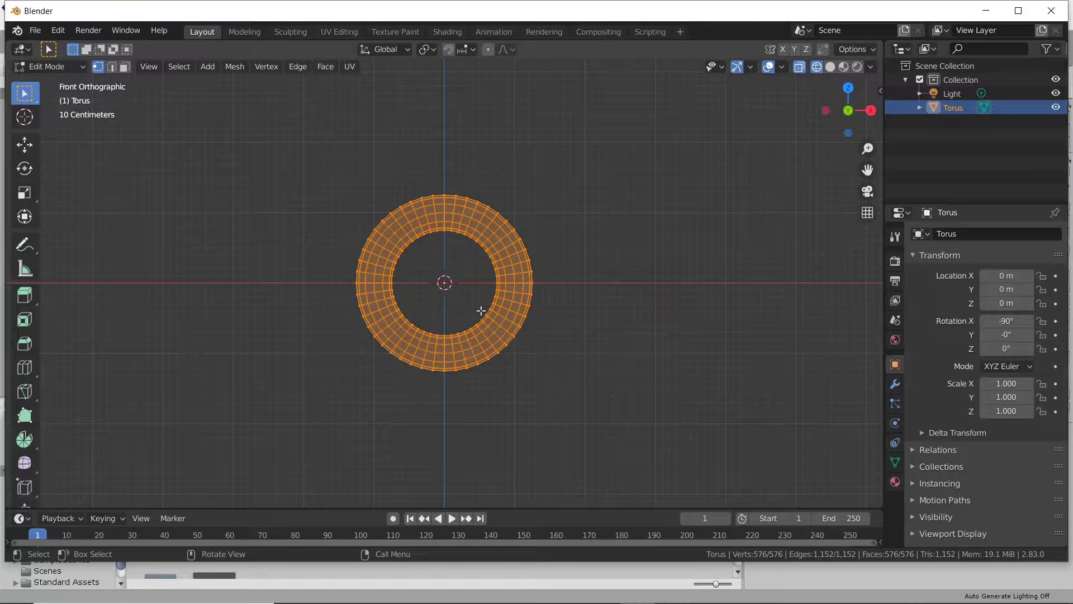
Select only the vertices of the torus's upper half and move them up about 1.26 m along Z, leaving the centre row in place
key("alt+a")
key("b")
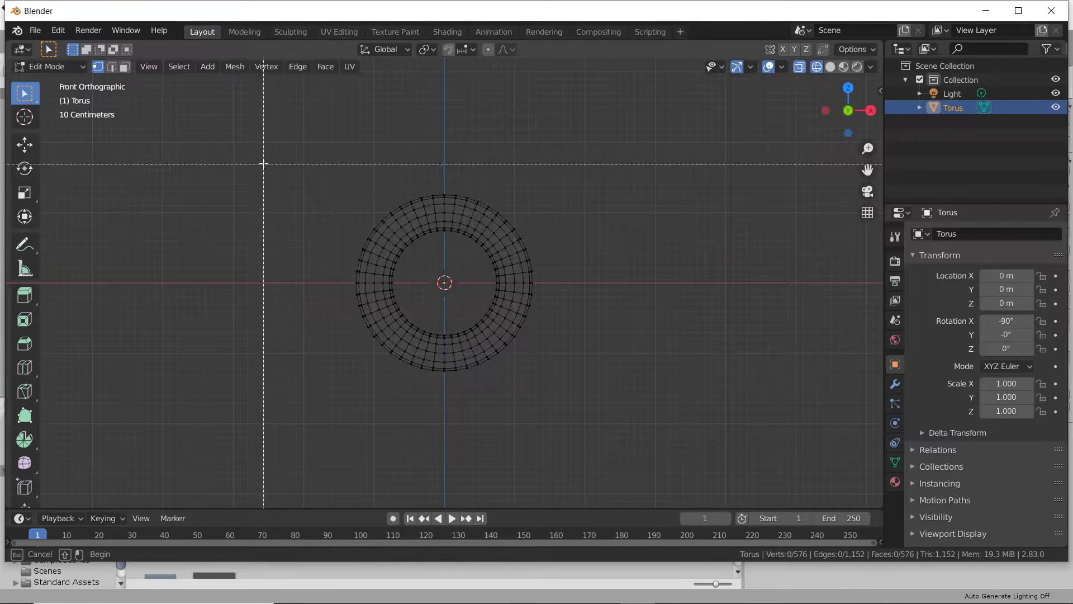
left_click_drag(268, 149, 586, 278)
right_click(586, 278)
right_click(586, 278)
left_click(586, 278)
key("b")
left_click_drag(287, 158, 593, 277)
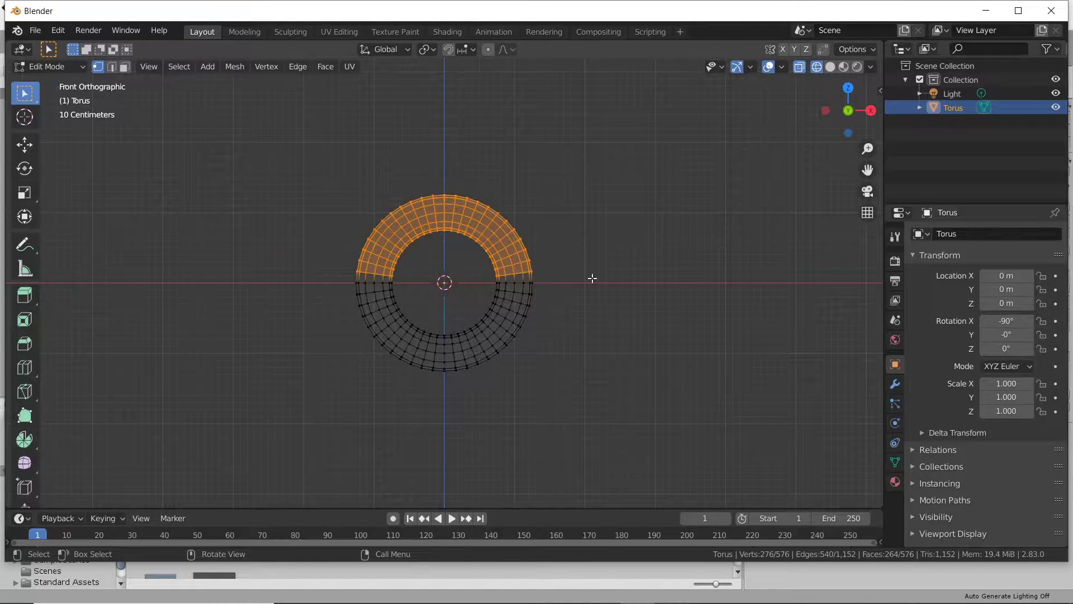
key("g")
key("z")
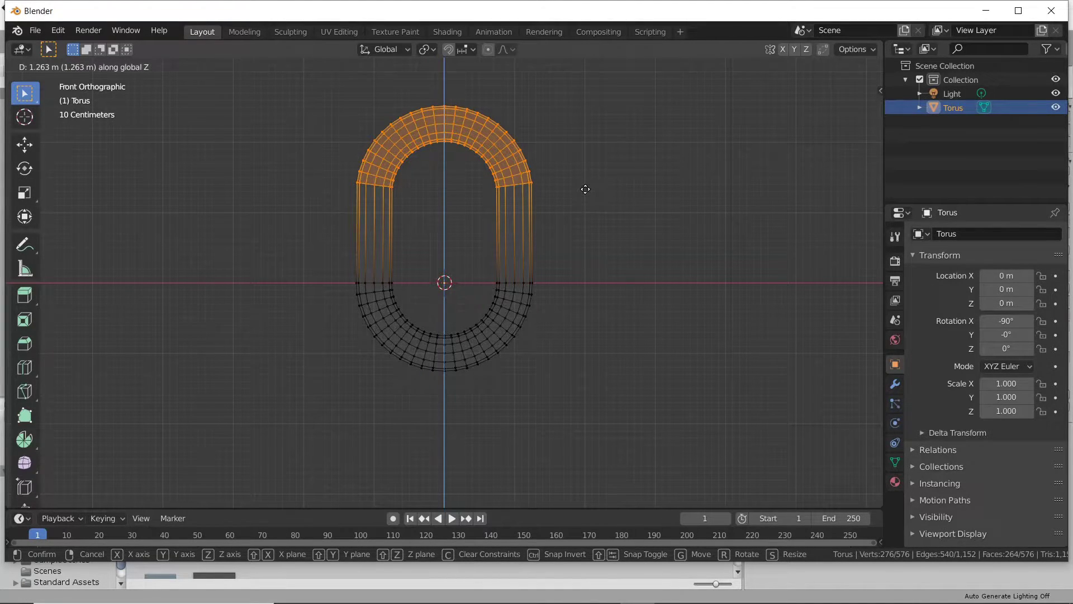
left_click(585, 189)
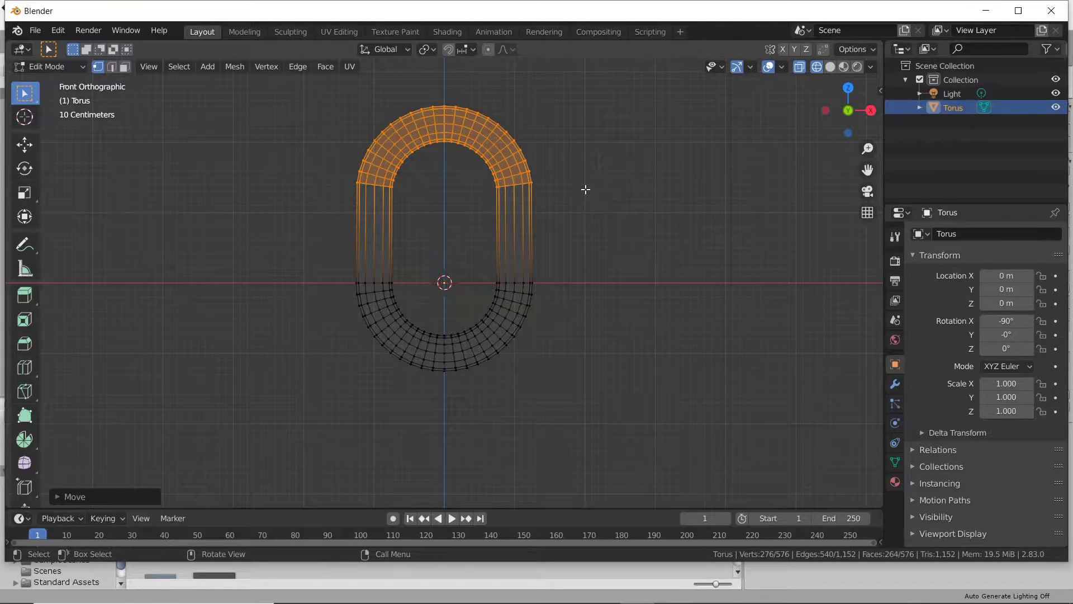
Add five evenly spaced loop cuts across the right straight section of the stretched link, without sliding them
key("ctrl+r")
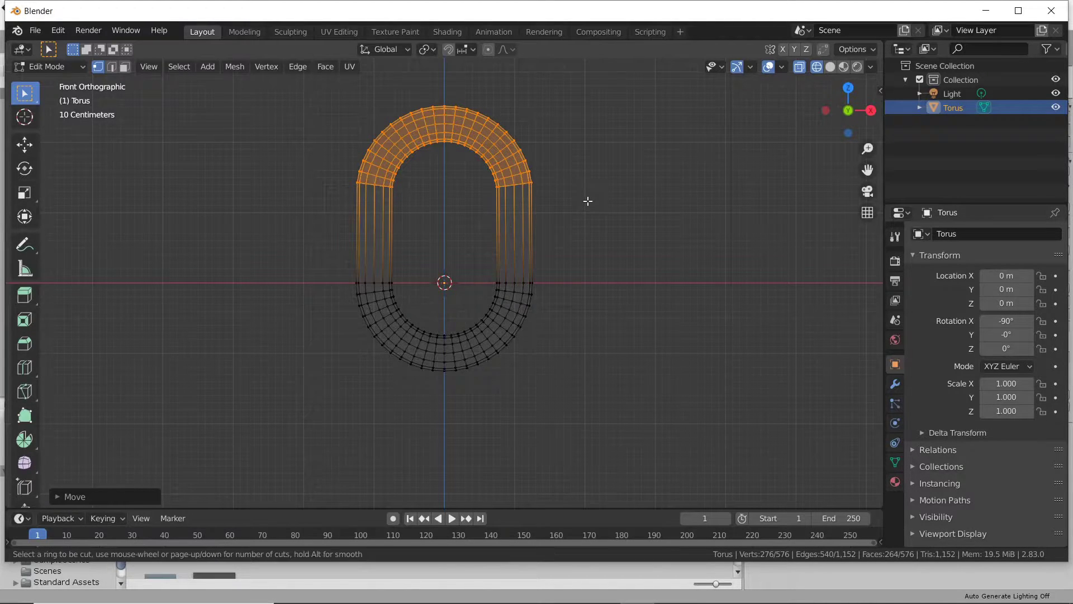
scroll(546, 240, "up", 3)
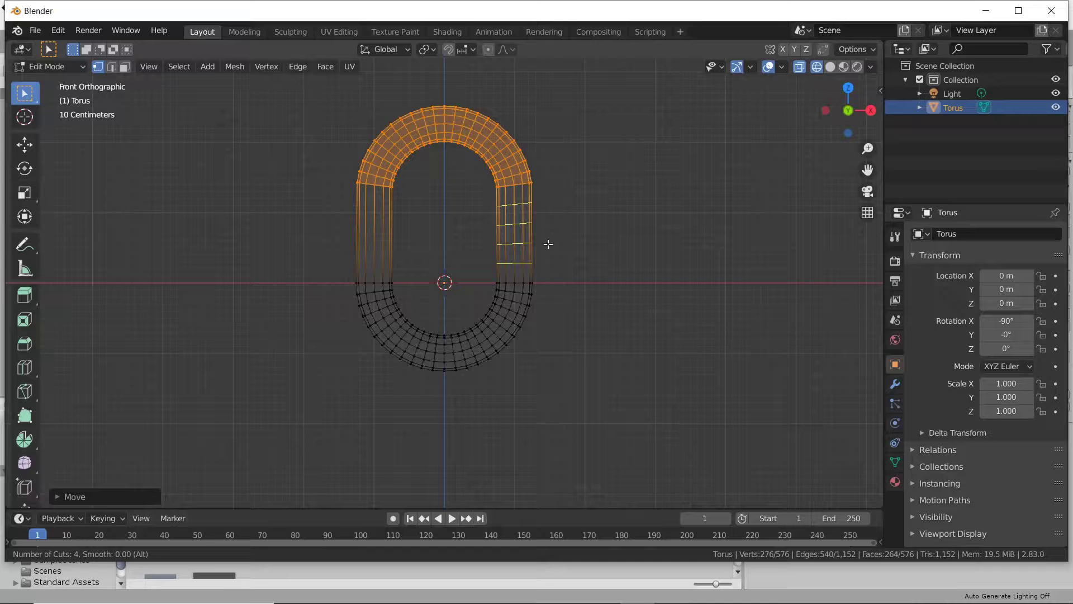
scroll(548, 244, "up", 1)
left_click(547, 245)
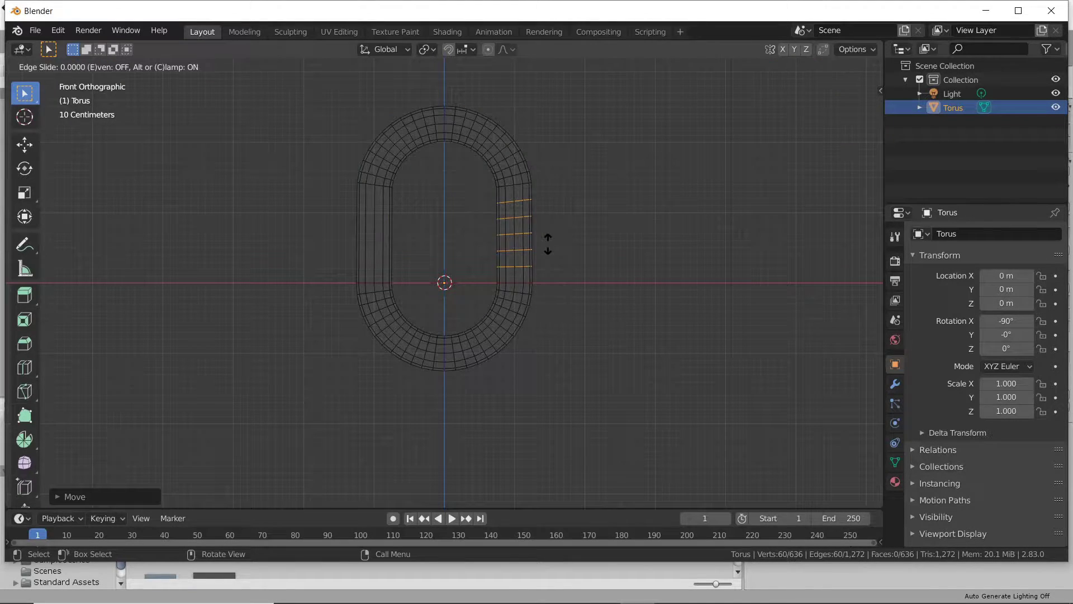
left_click(548, 244)
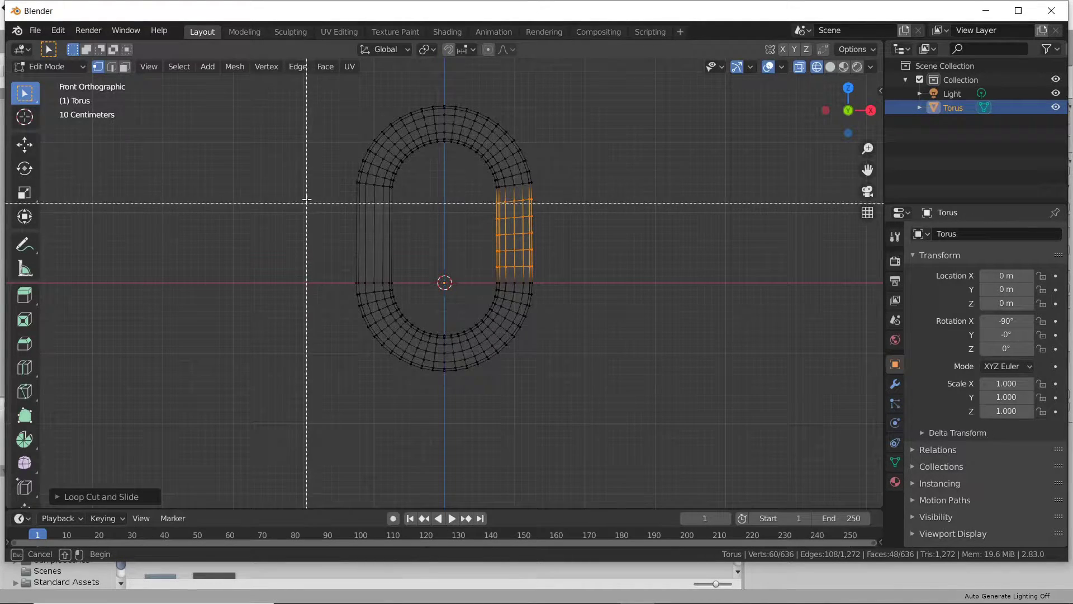
Add five evenly spaced loop cuts across the left straight section of the link, without sliding them
left_click_drag(305, 167, 422, 302, "shift")
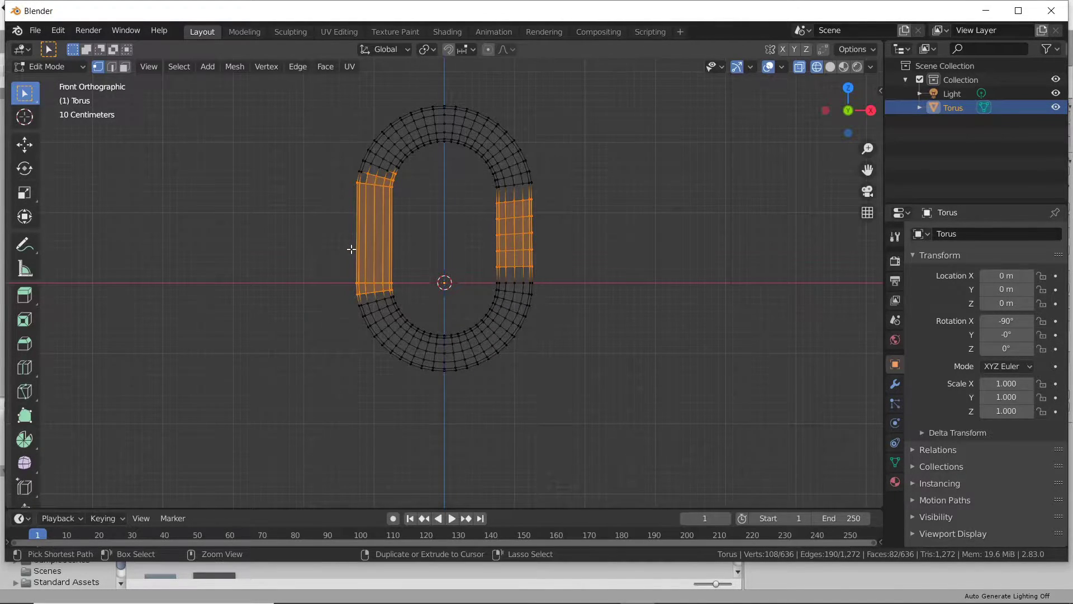
key("ctrl+r")
scroll(338, 248, "up", 2)
scroll(337, 248, "up", 2)
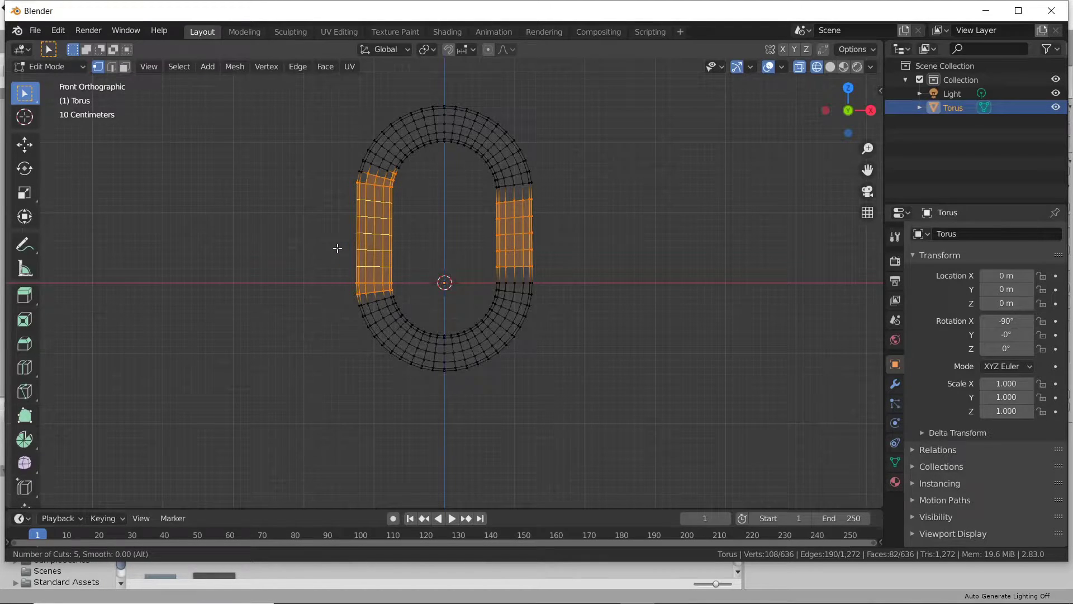
left_click(337, 248)
left_click(336, 245)
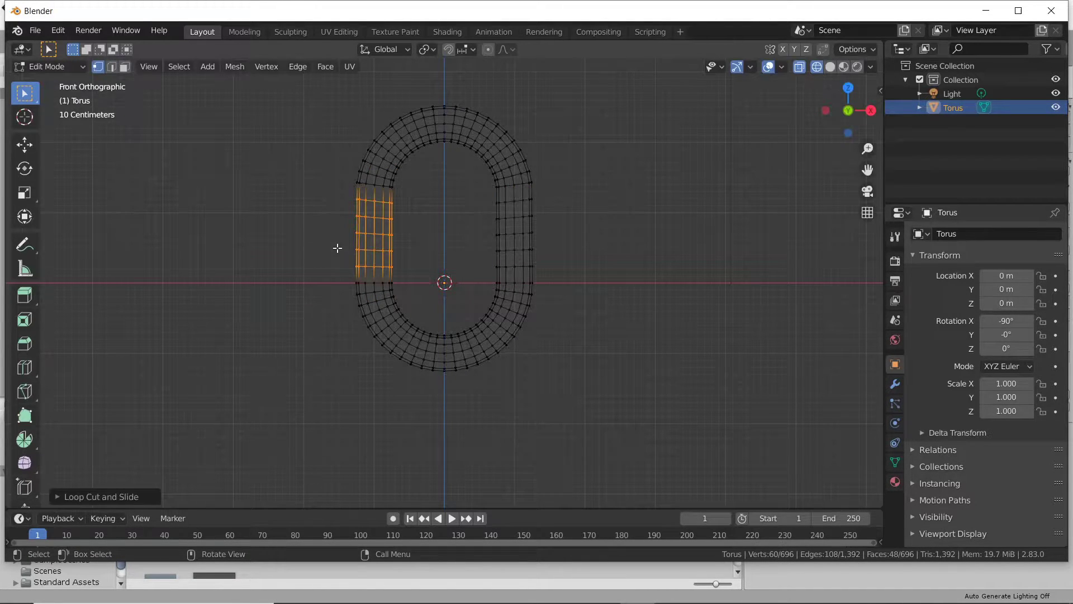
Return to Object Mode with solid shading and shade the chain link smooth
key("Tab")
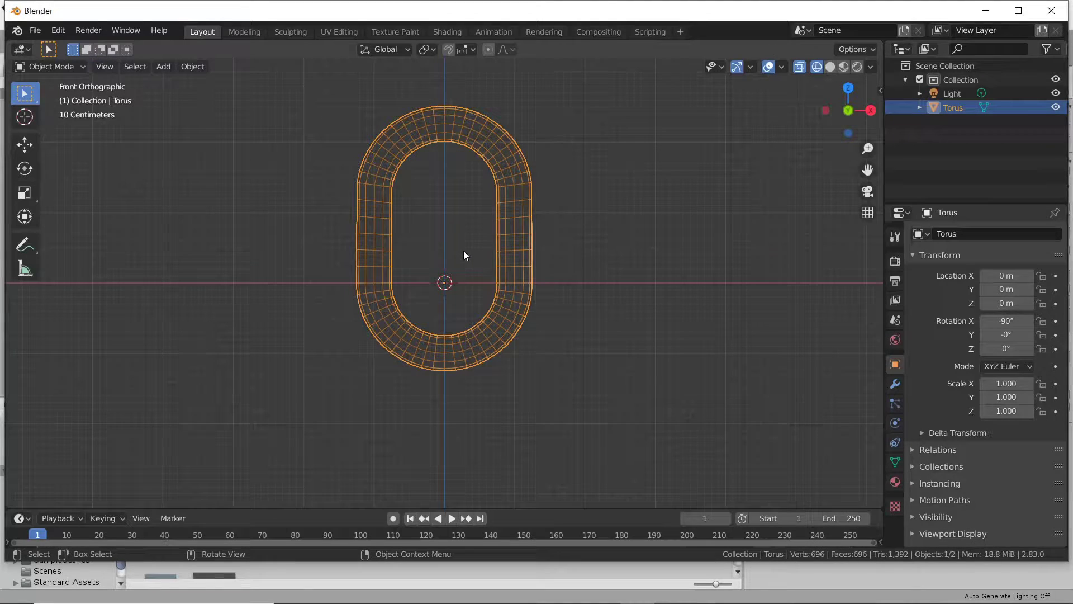
key("z")
left_click(518, 247)
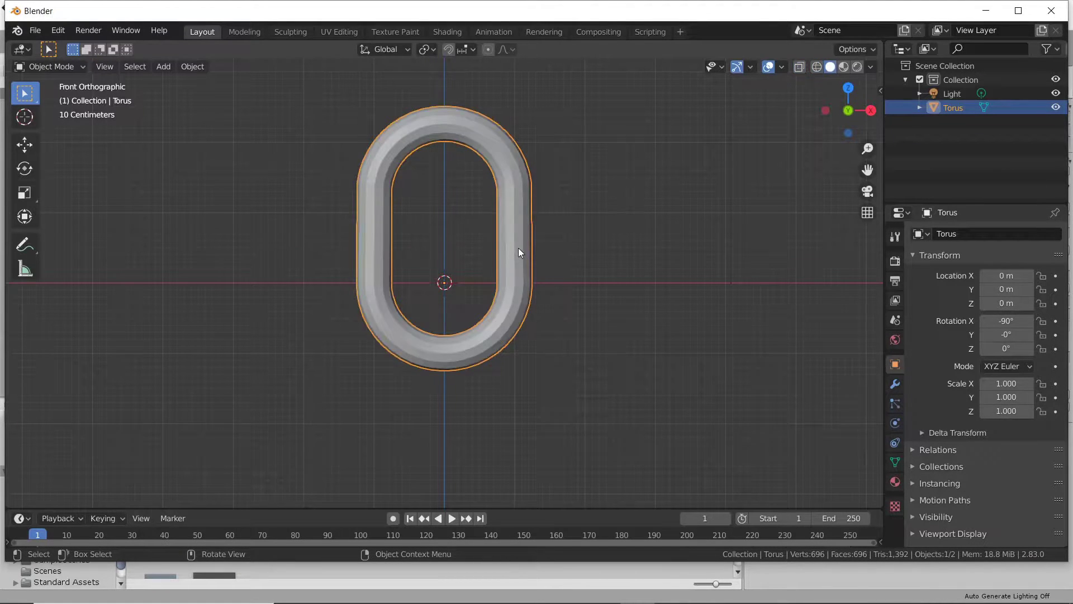
mouse_move(518, 247)
middle_mouse_down()
mouse_move(391, 256)
mouse_move(557, 273)
mouse_move(534, 260)
mouse_move(495, 280)
mouse_move(331, 259)
mouse_move(478, 263)
middle_mouse_up()
right_click(520, 260)
left_click(518, 259)
key("KP_1")
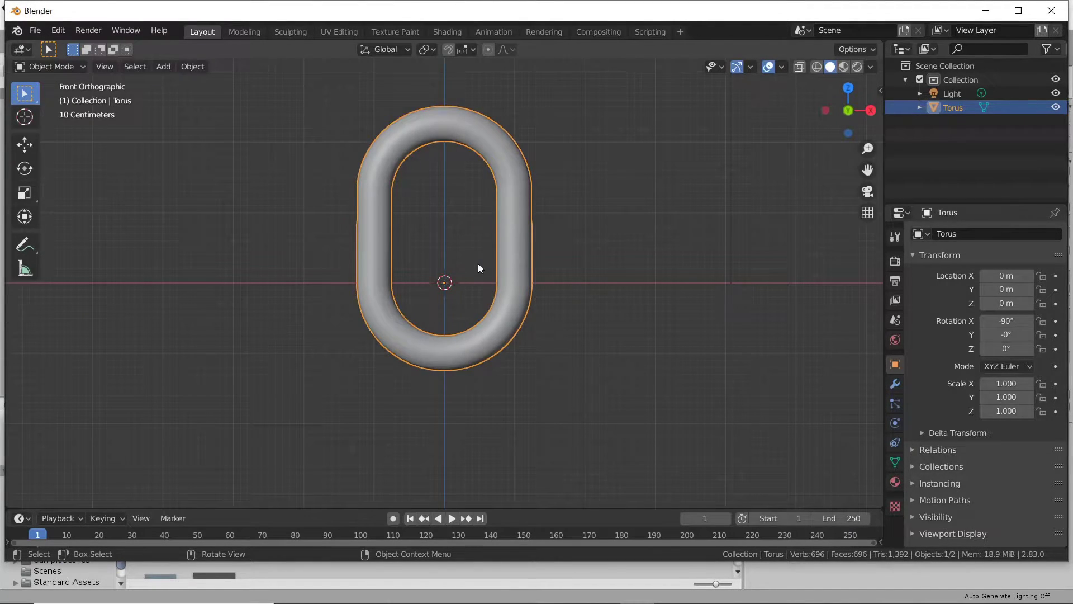
Create a new material for the chain link and darken its base color to a dark grey
scroll(478, 263, "down", 4)
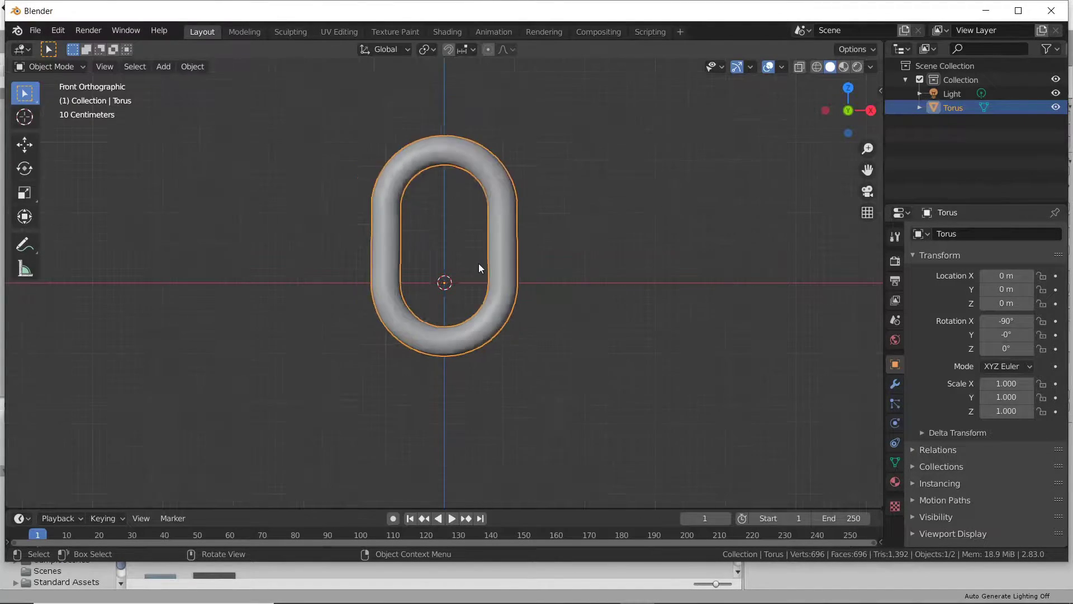
left_click(894, 482)
left_click(976, 296)
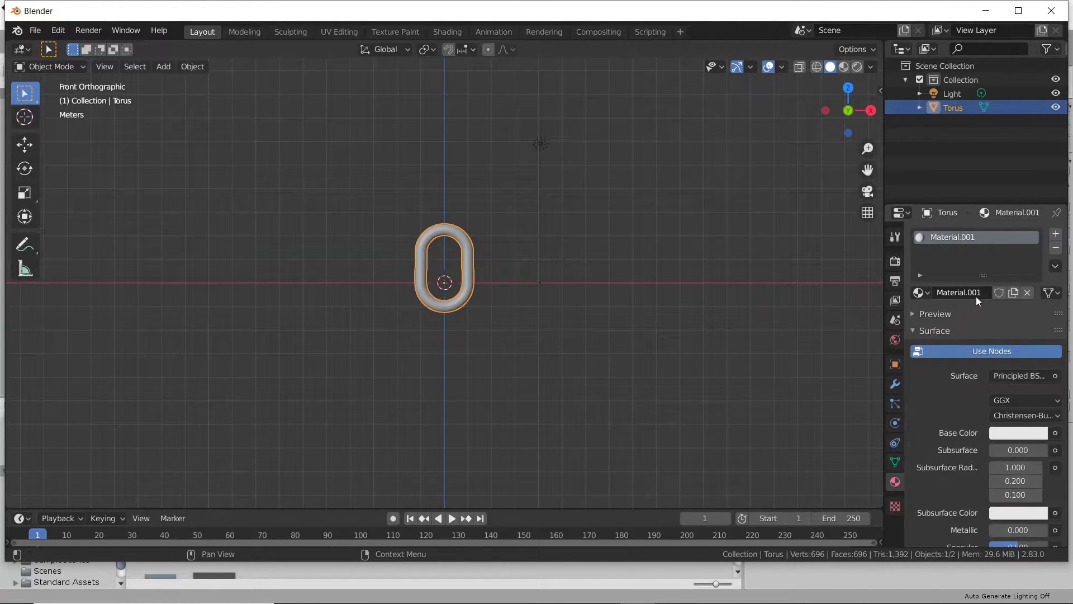
left_click(1002, 431)
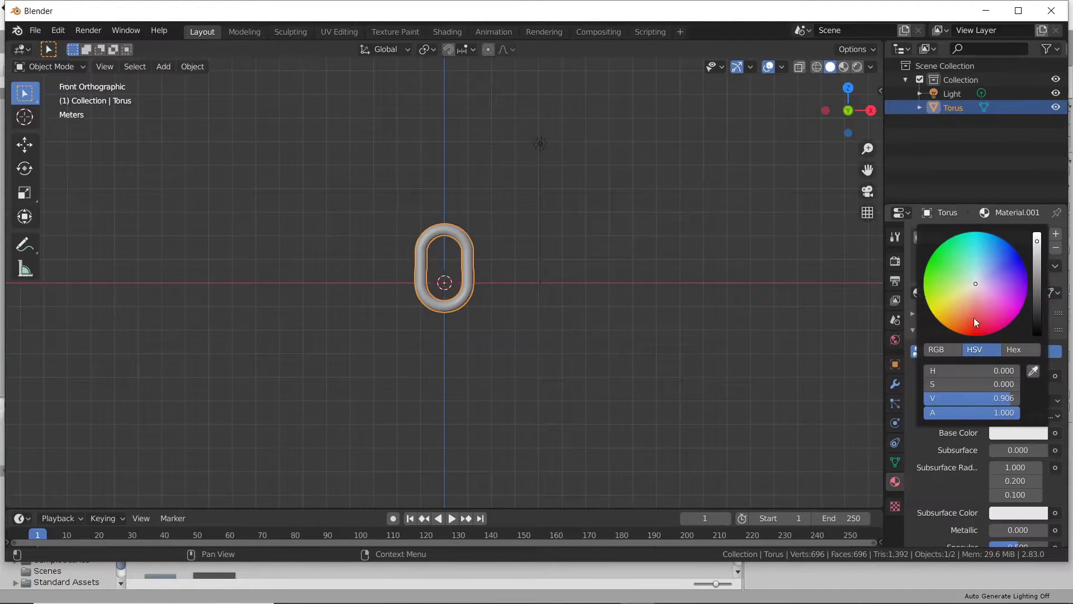
left_click_drag(1034, 289, 1037, 287)
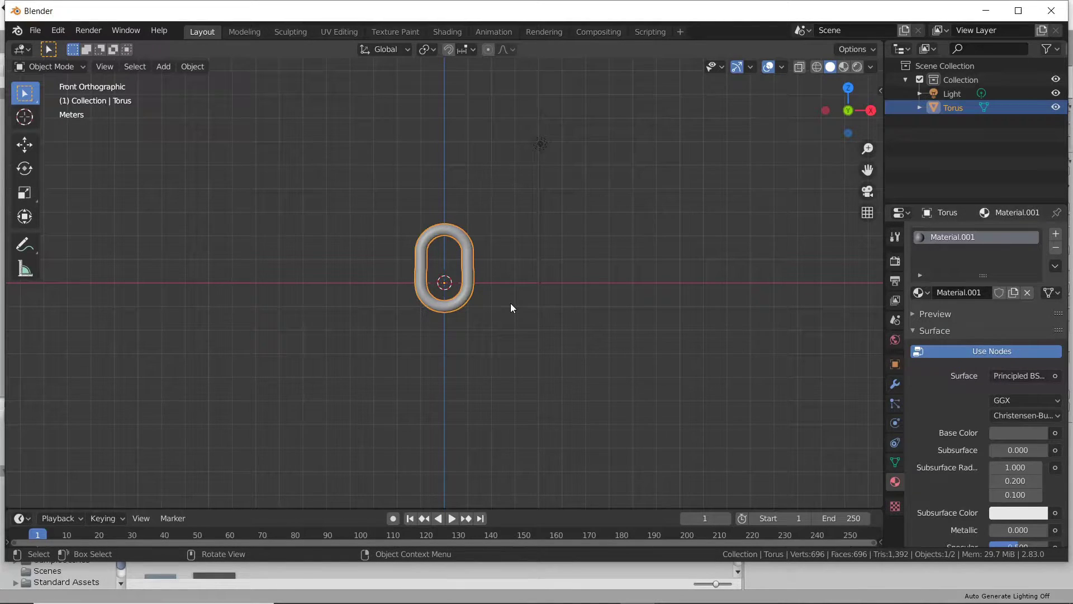
Add a UV sphere at the 3D cursor and scale it up about 3.3 times
key("shift")
key("shift+a")
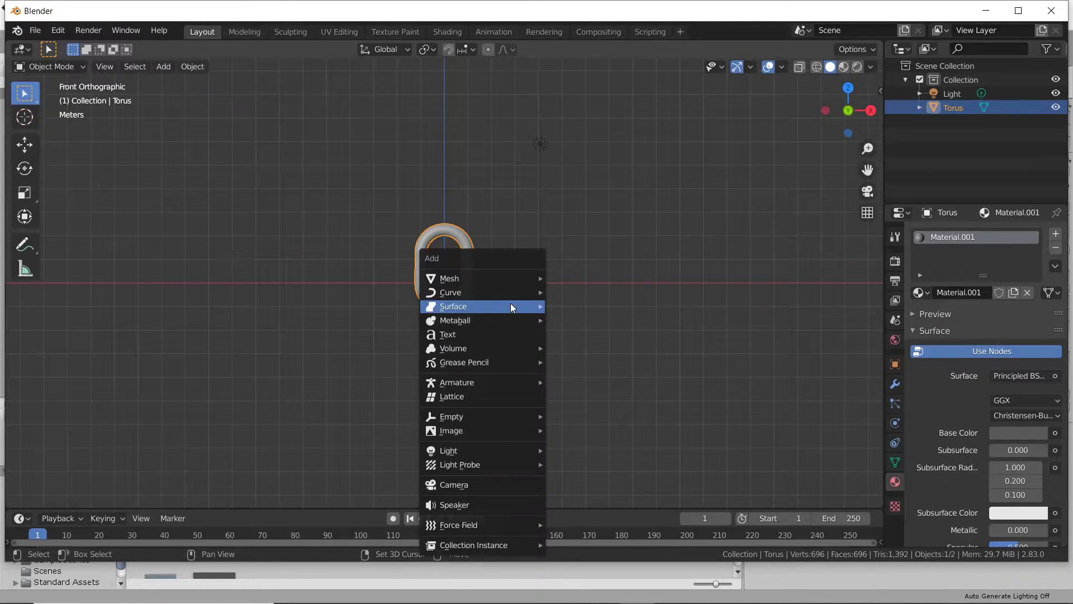
mouse_move(504, 281)
left_click(632, 319)
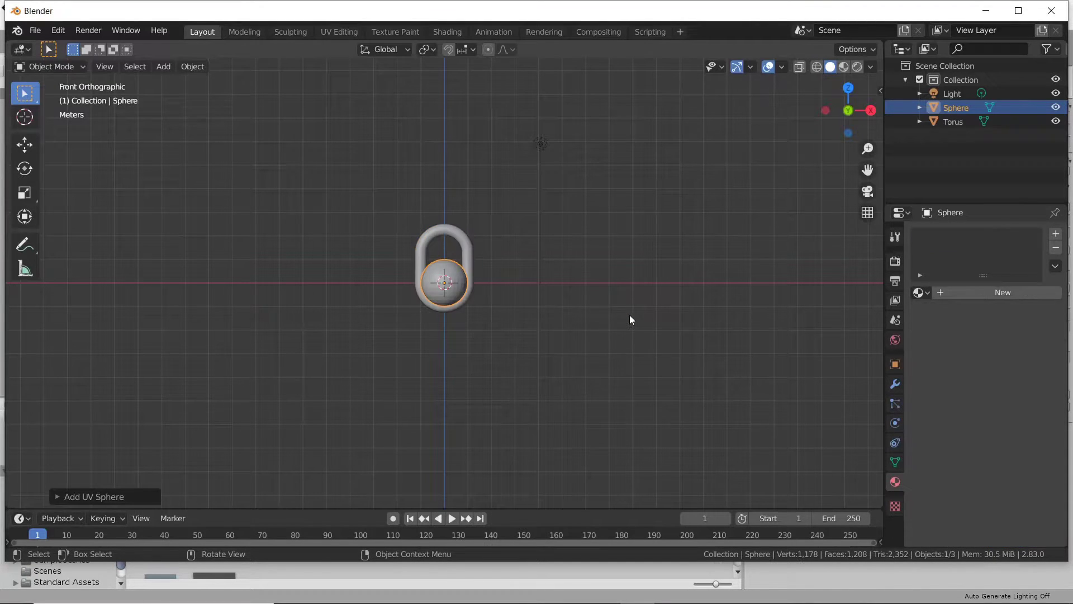
key("s")
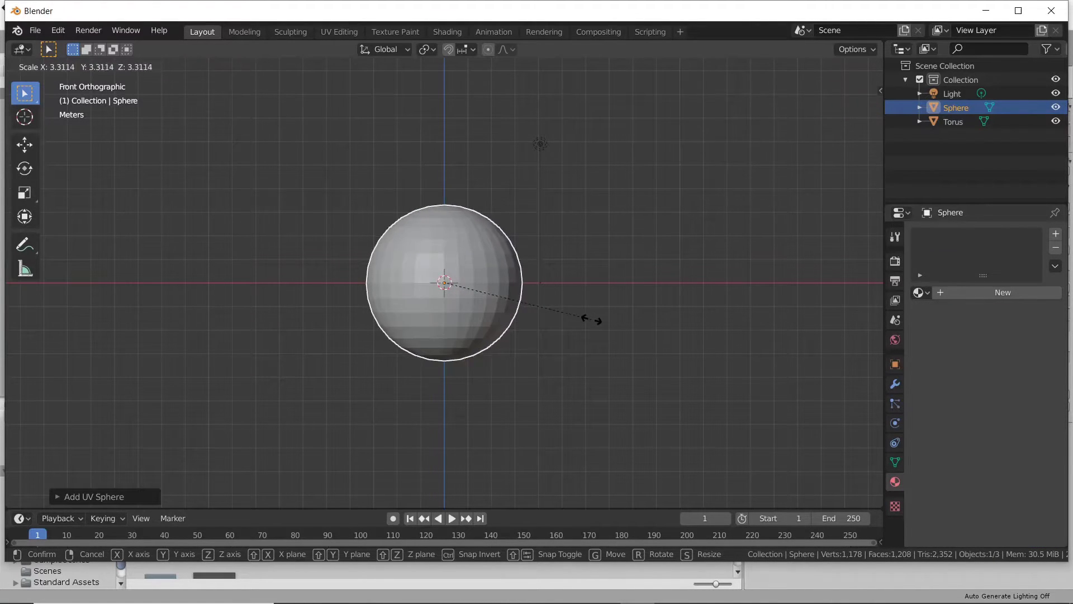
left_click(590, 320)
Move the sphere down and enlarge it slightly, placing it so its top covers the lower end of the link
key("g")
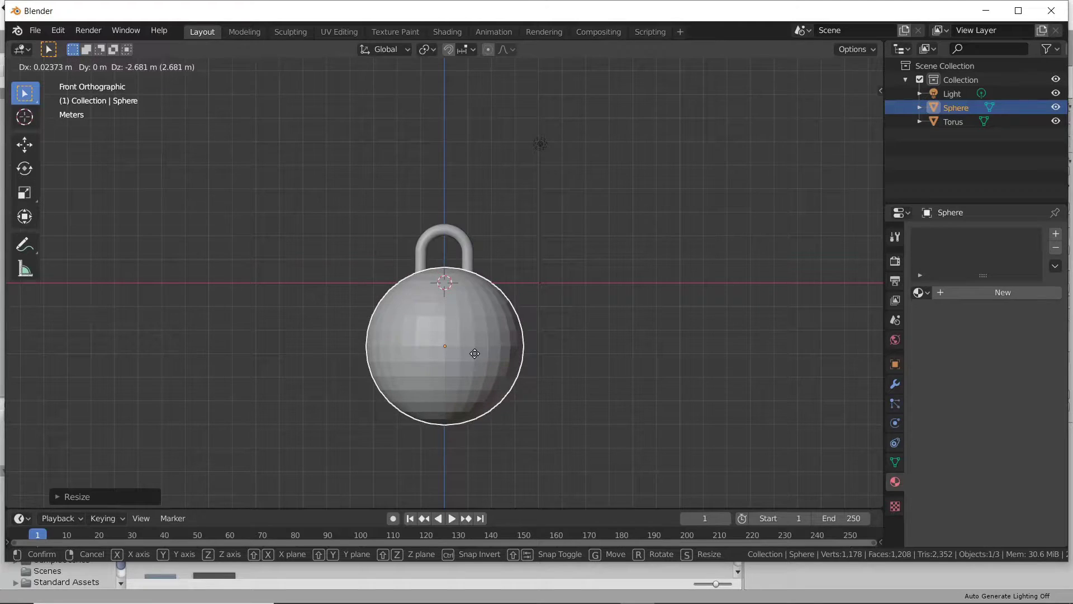
left_click(475, 358)
key("s")
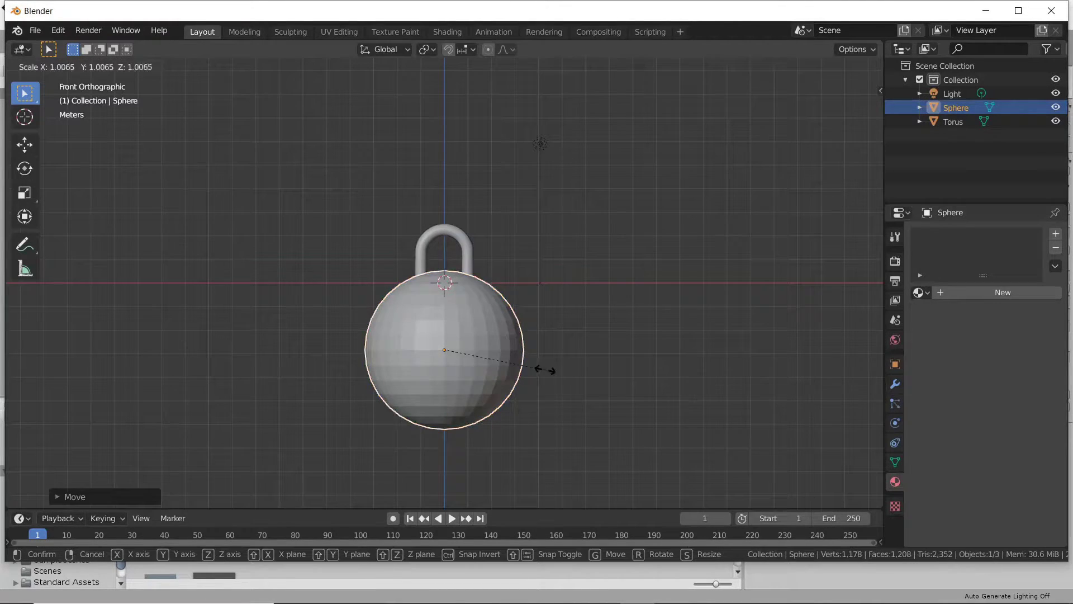
left_click(558, 371)
key("g")
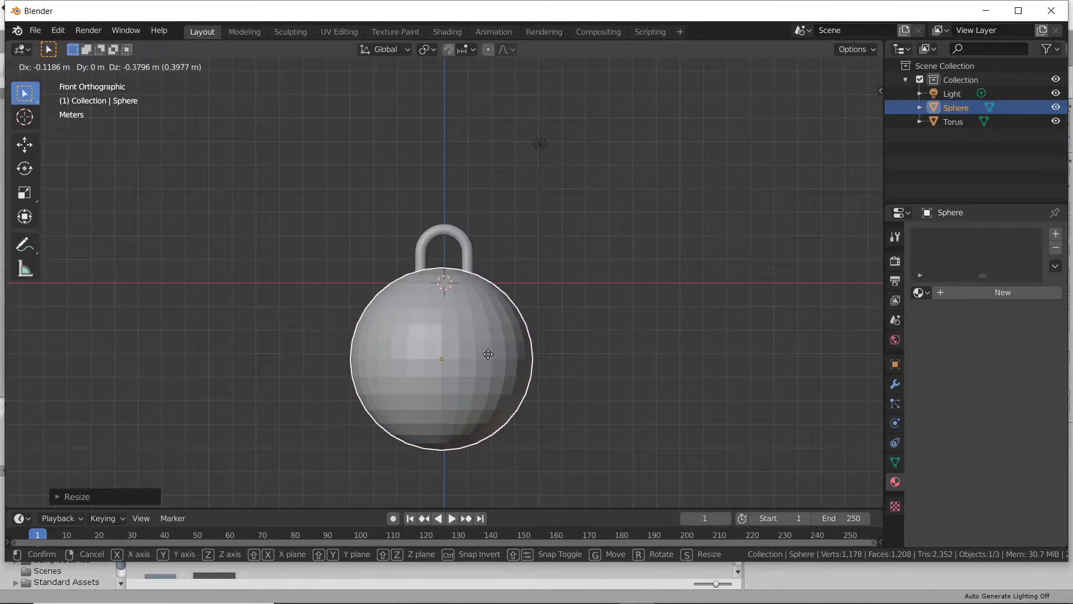
left_click(488, 357)
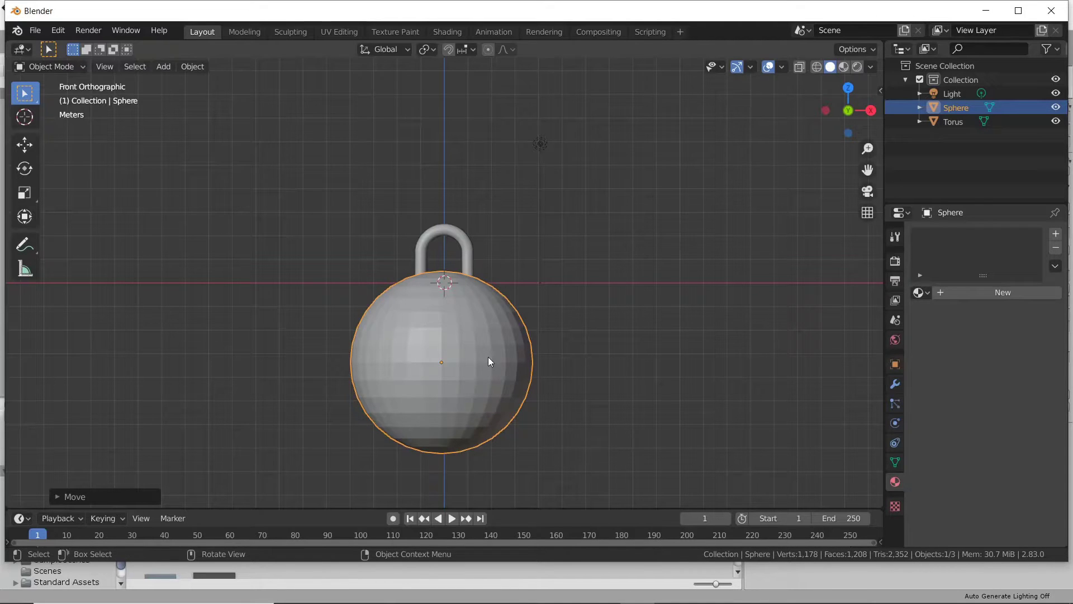
Shade the sphere smooth
right_click(488, 353)
left_click(477, 316)
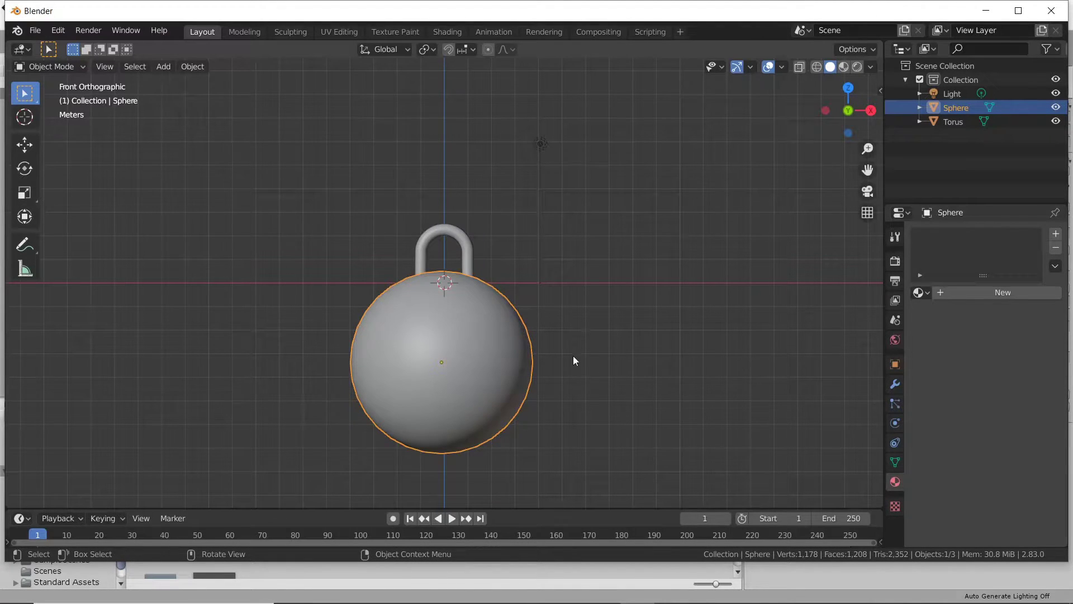
mouse_move(574, 360)
middle_mouse_down()
mouse_move(451, 371)
mouse_move(350, 342)
mouse_move(350, 321)
mouse_move(596, 325)
mouse_move(440, 360)
mouse_move(594, 355)
mouse_move(629, 309)
mouse_move(590, 357)
mouse_move(582, 343)
middle_mouse_up()
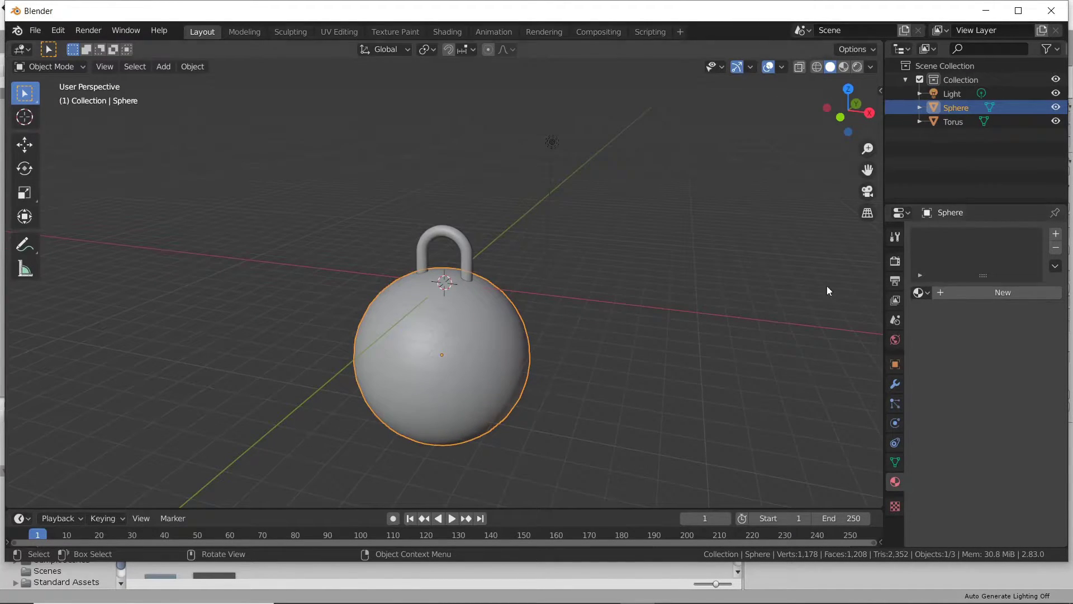
Create a new material for the sphere with a near-black base color and display the viewport in Material Preview shading
left_click(920, 292)
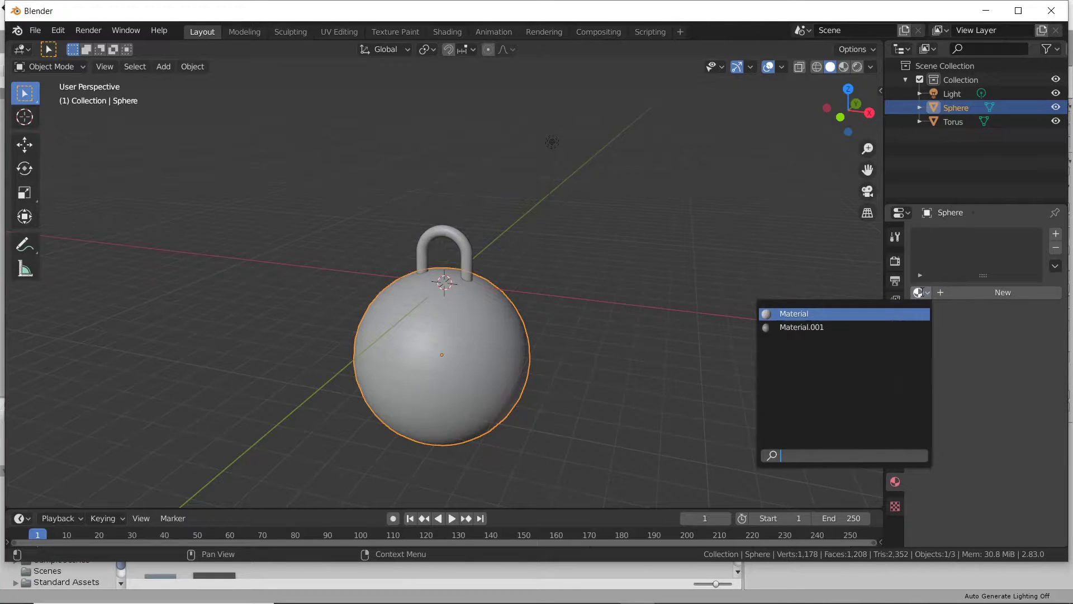
left_click(966, 290)
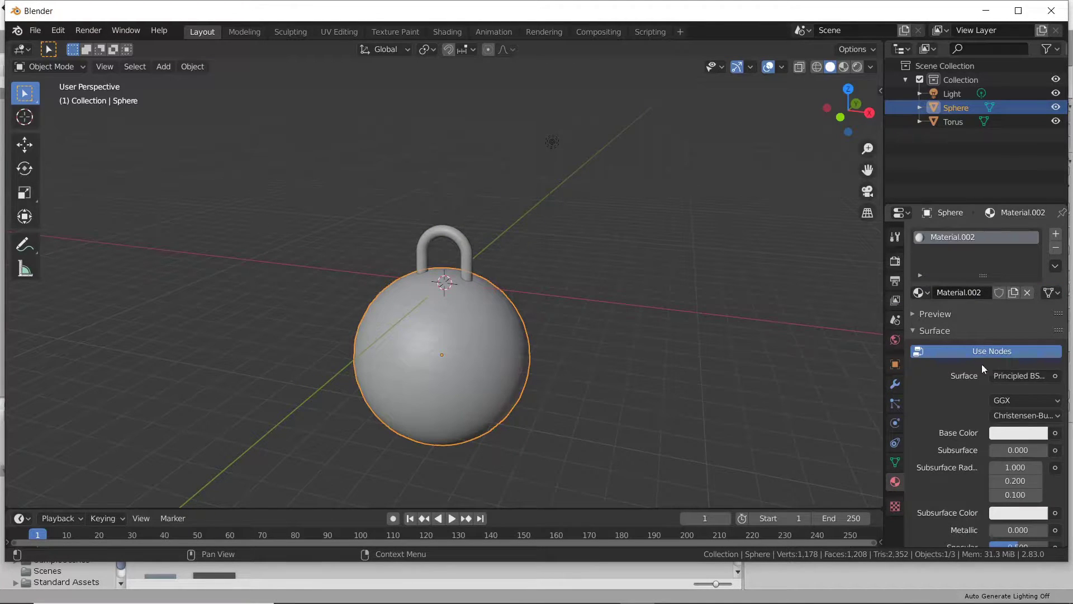
left_click(1010, 433)
left_click_drag(1033, 312, 1035, 334)
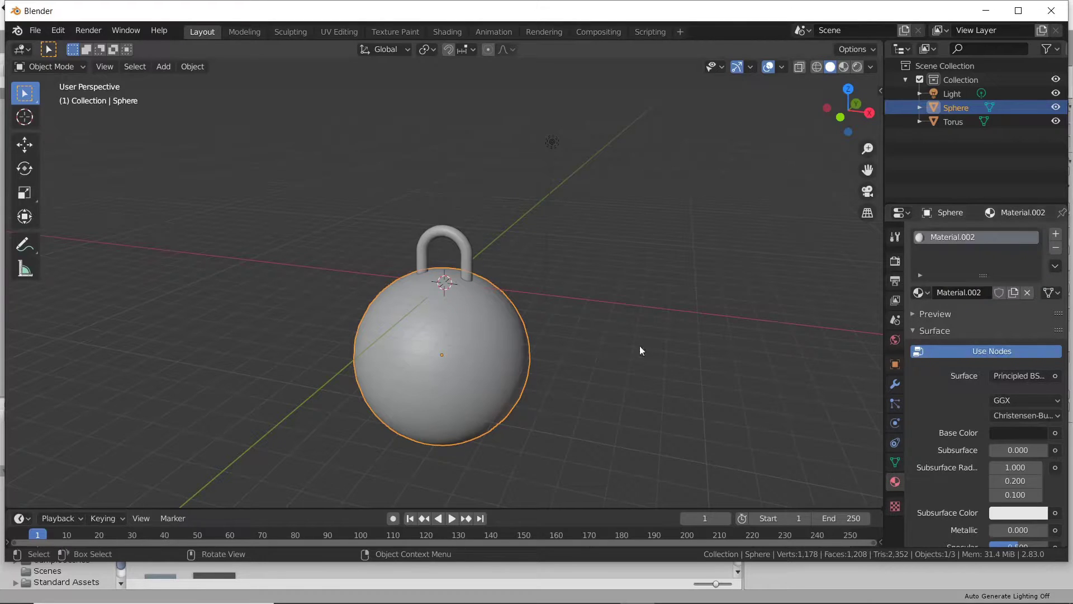
key("z")
left_click(622, 415)
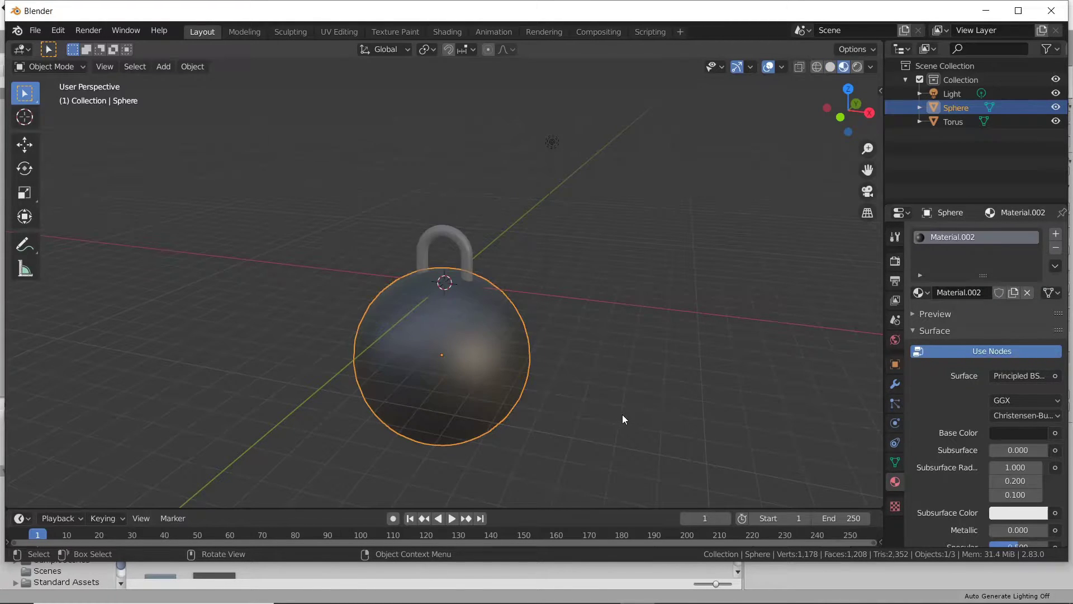
mouse_move(622, 415)
middle_mouse_down()
mouse_move(623, 401)
mouse_move(747, 370)
mouse_move(521, 389)
middle_mouse_up()
In front view, duplicate the chain link and place the copy well to the left of the ball
key("KP_1")
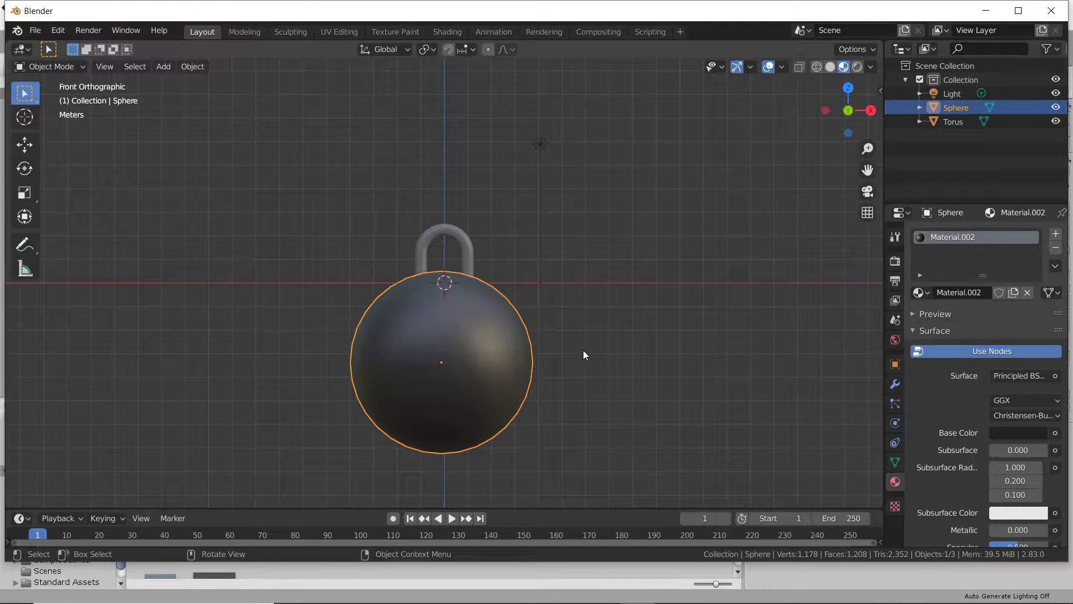
scroll(650, 332, "up", 2)
left_click(476, 248)
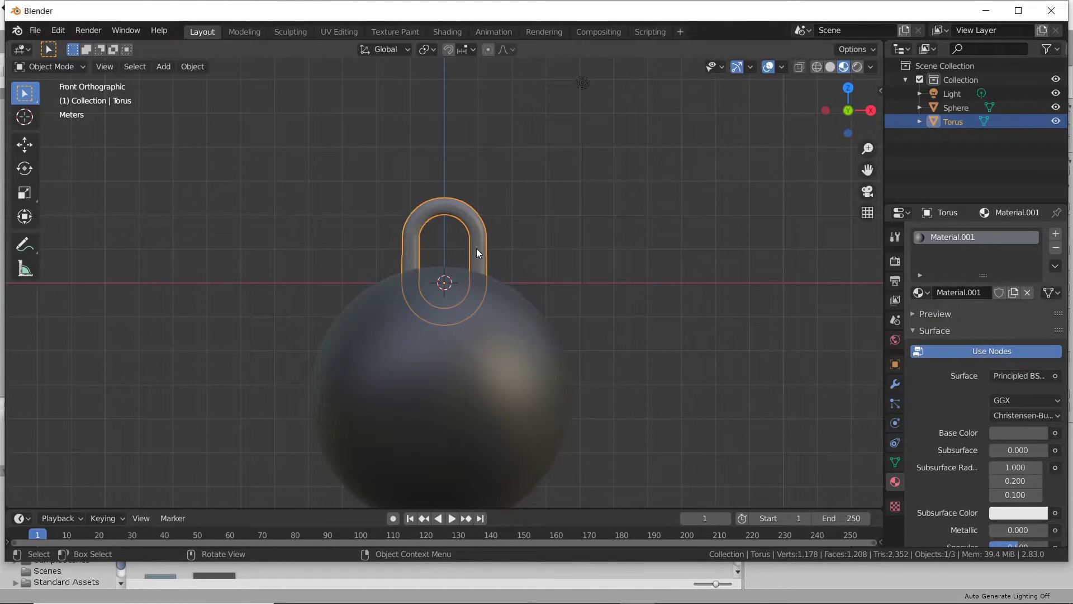
key("shift+d")
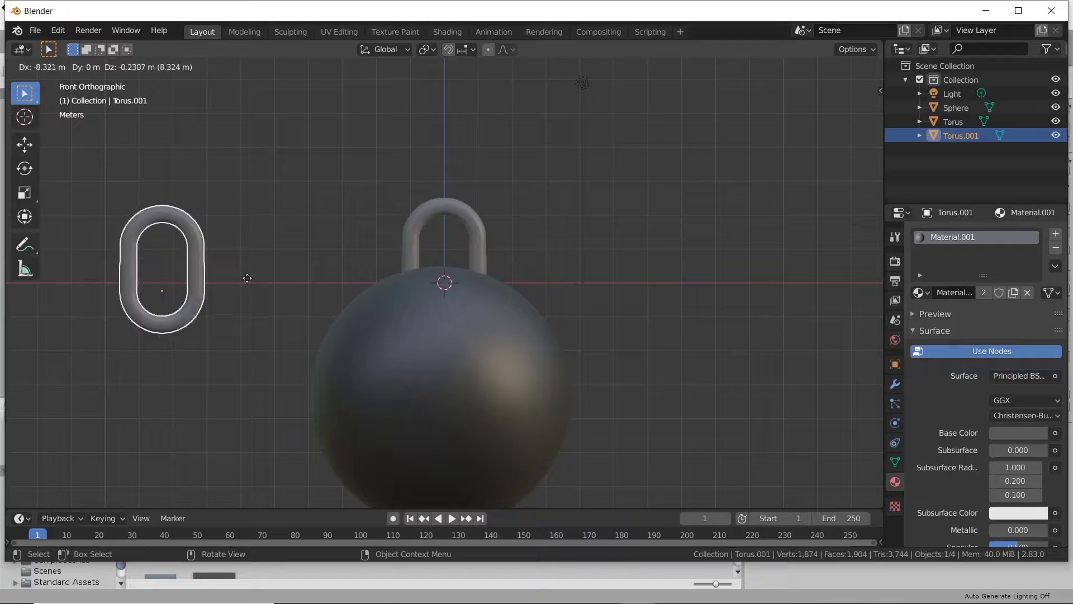
left_click(235, 283)
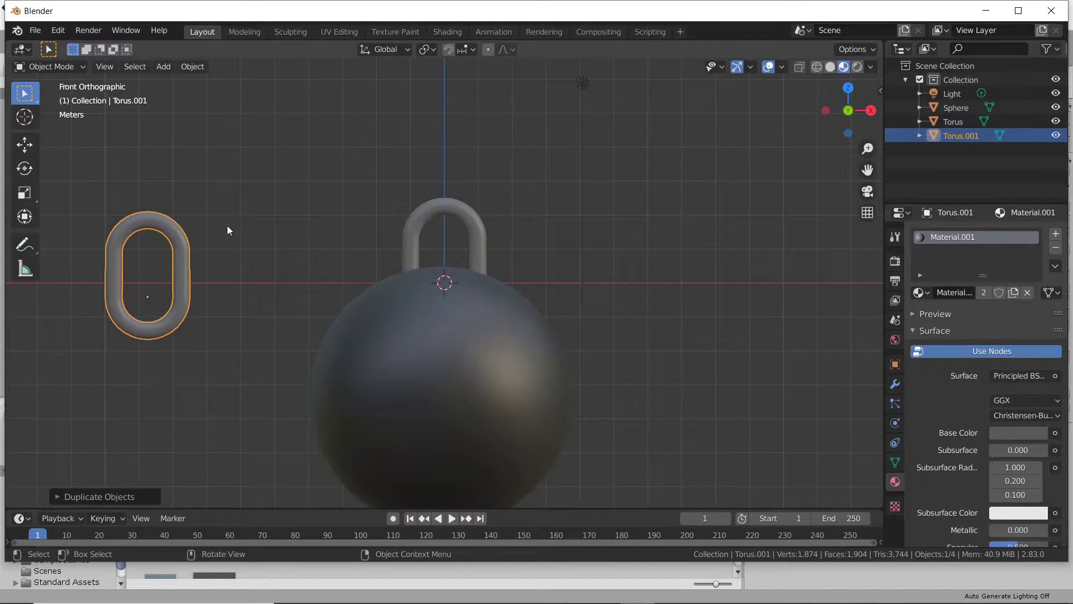
Start an FBX export and set its destination to the unity2D\TuT\Assets folder on the Desktop
left_click(36, 31)
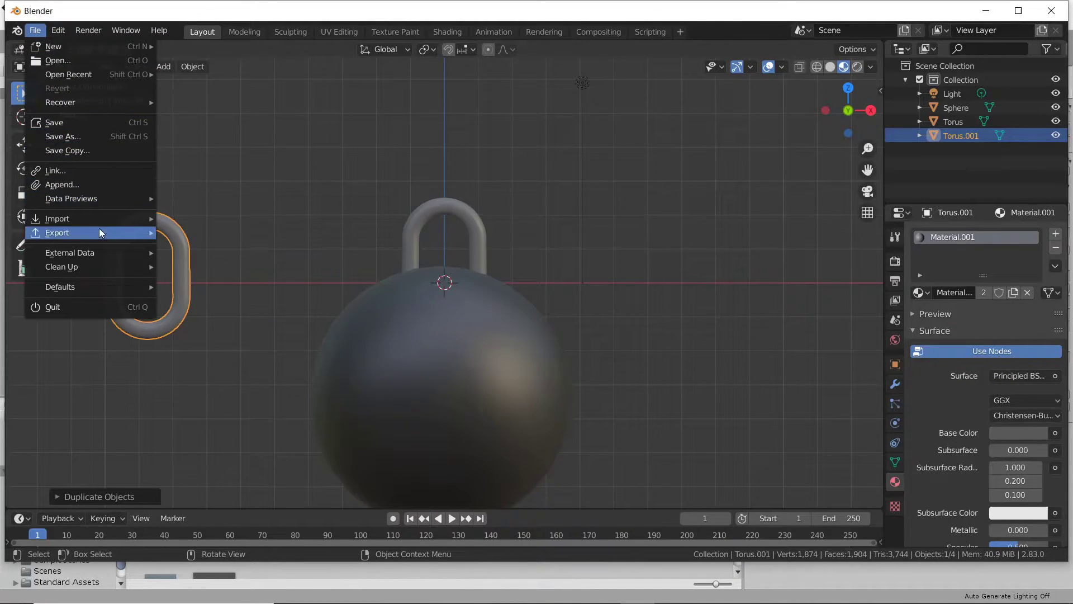
mouse_move(100, 232)
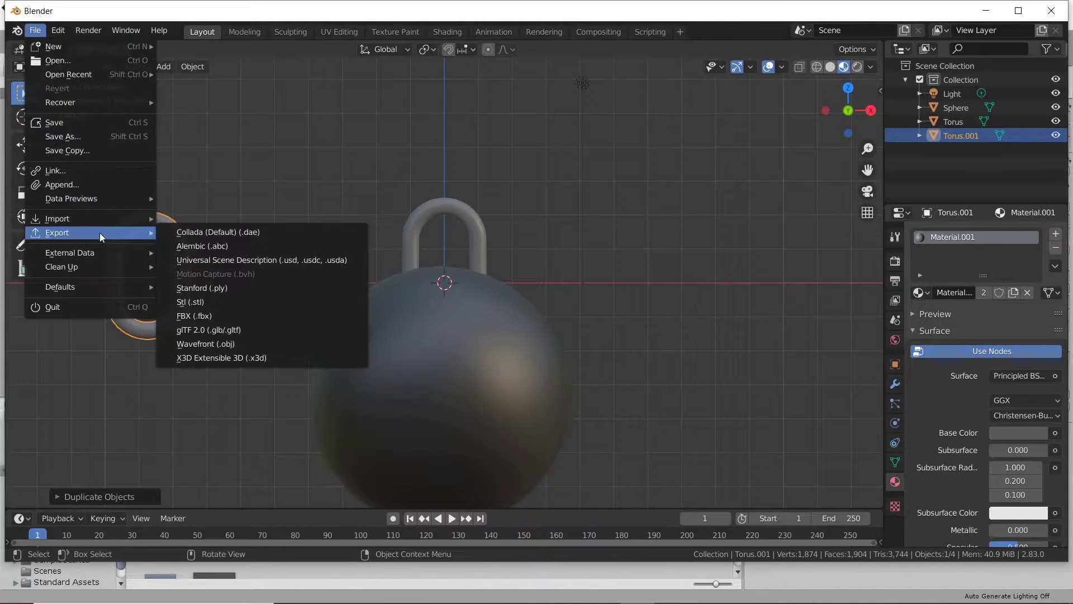
left_click(260, 316)
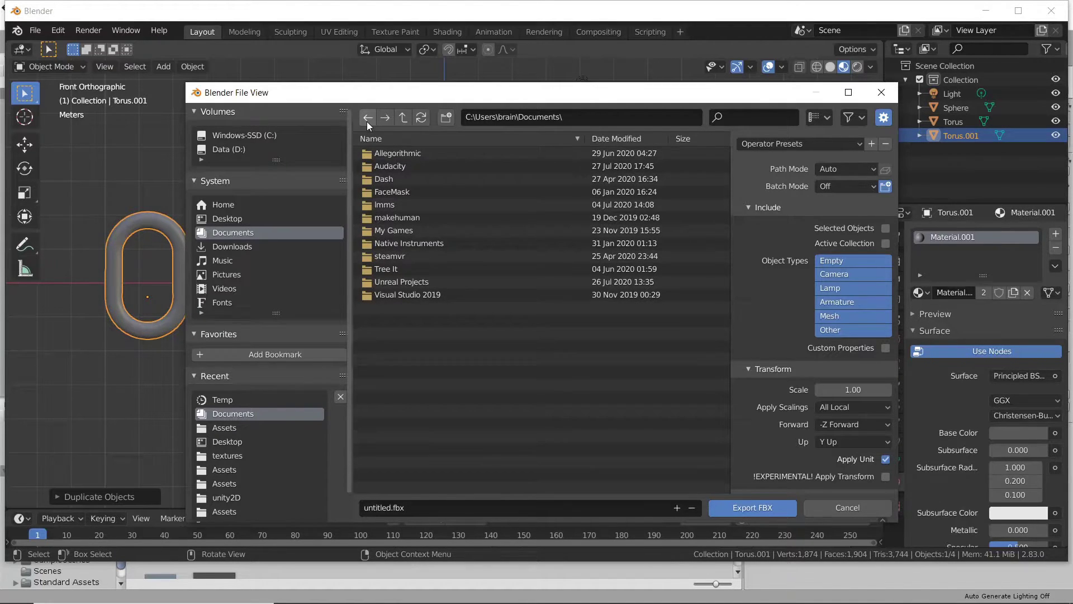
left_click(233, 219)
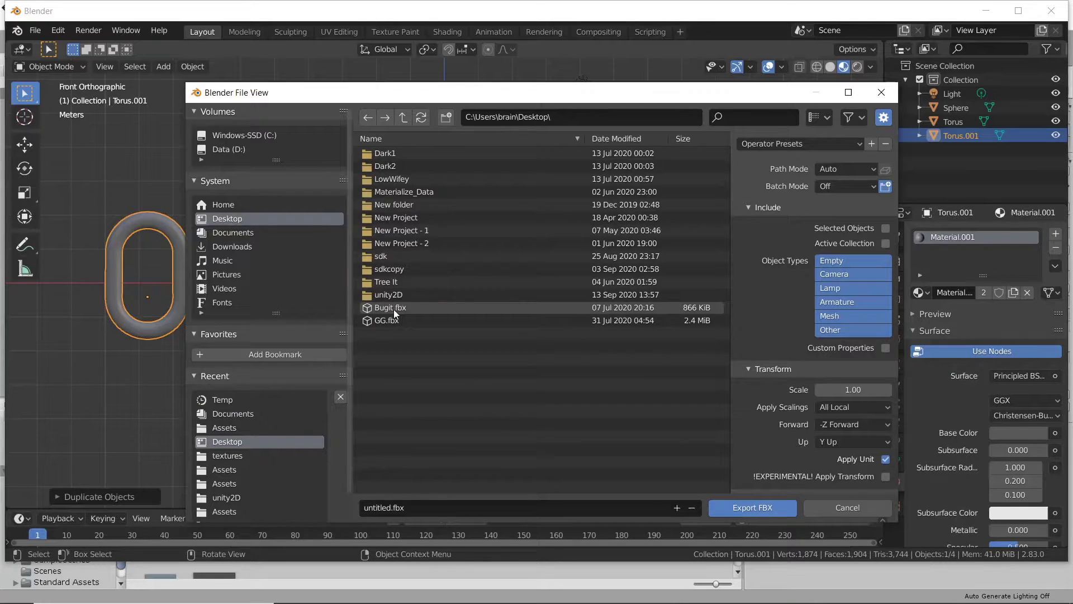
left_click(400, 295)
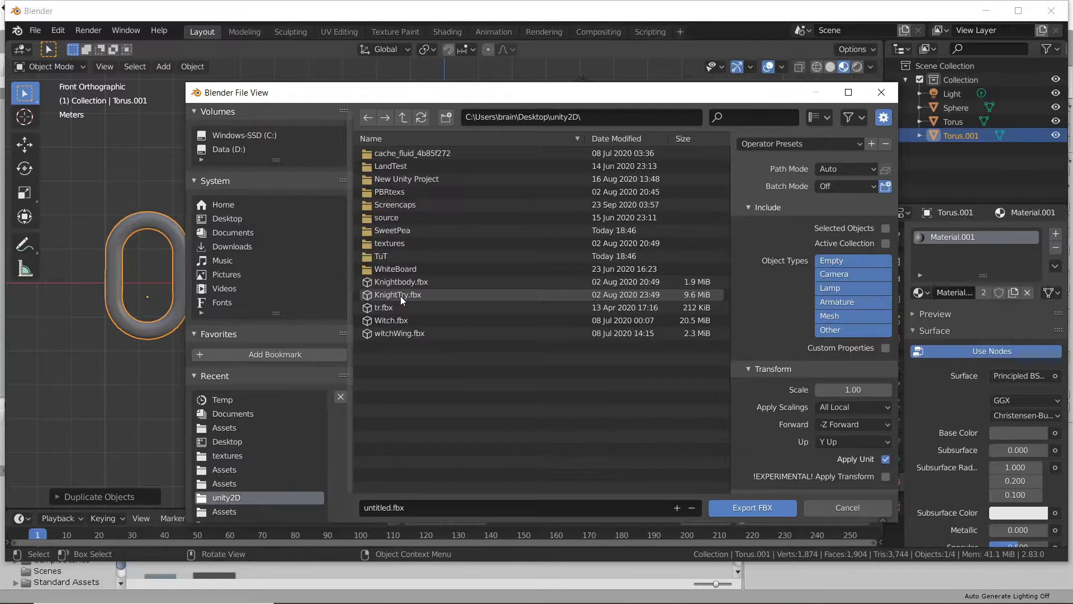
left_click(397, 259)
left_click(389, 155)
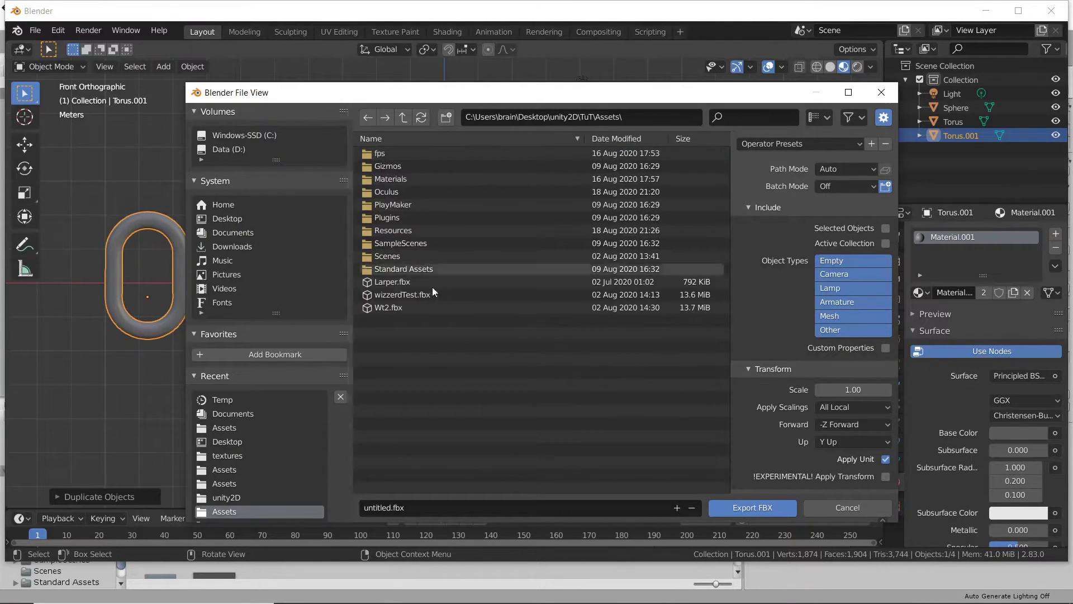
Name the export Link.fbx, limit it to selected objects, and export the duplicated link
left_click(421, 508)
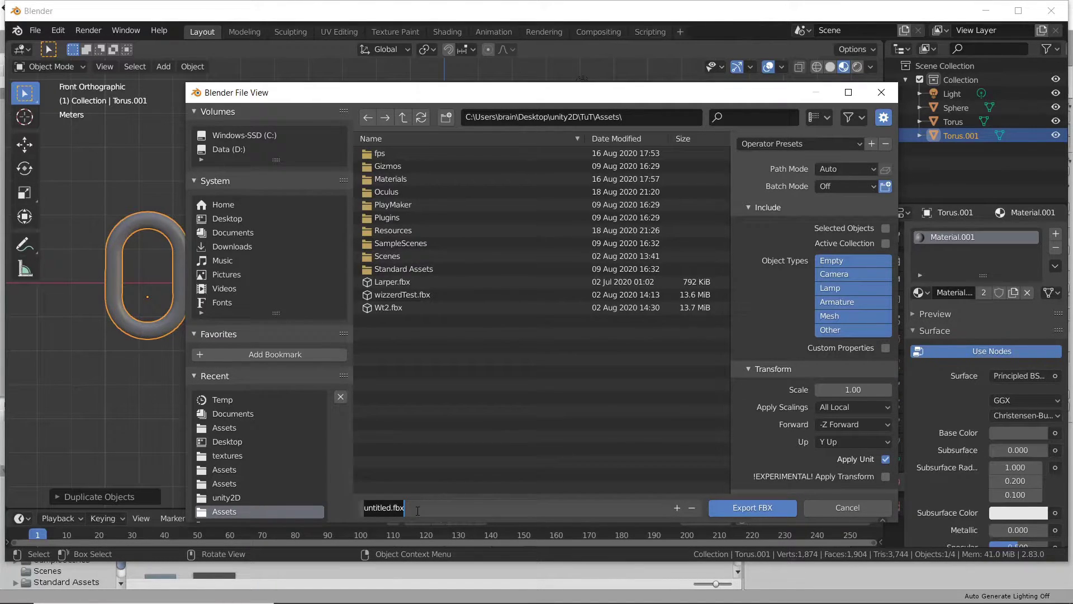
type("Link.fbx")
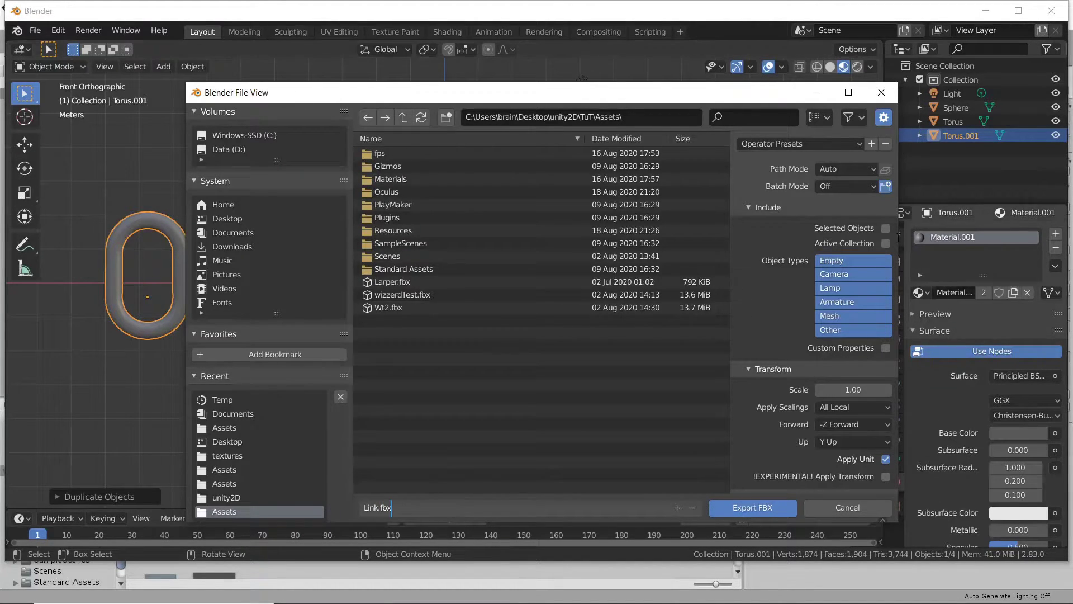
left_click(889, 231)
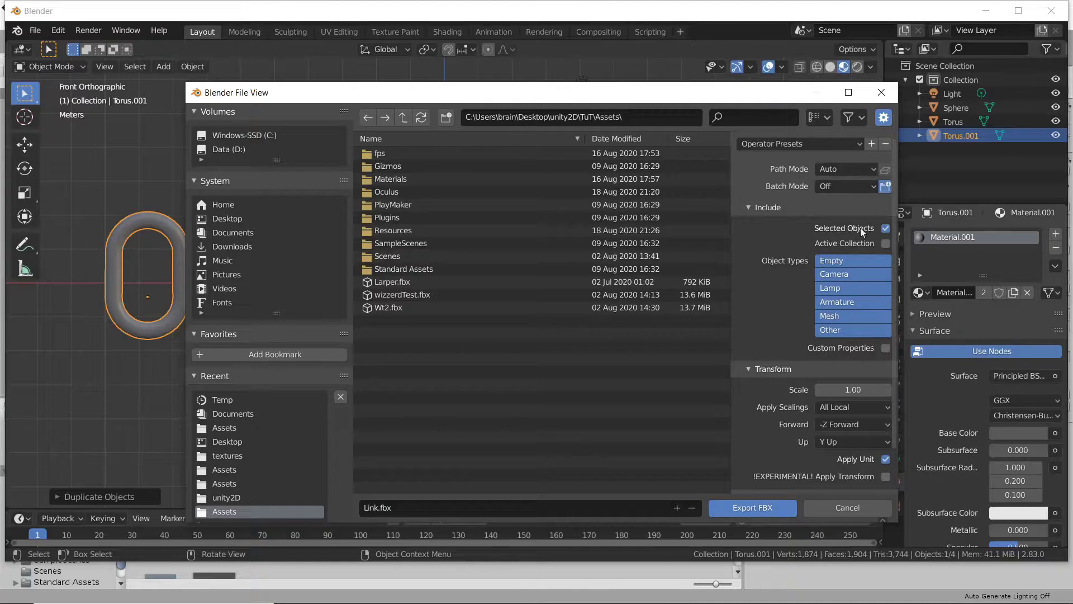
left_click(773, 509)
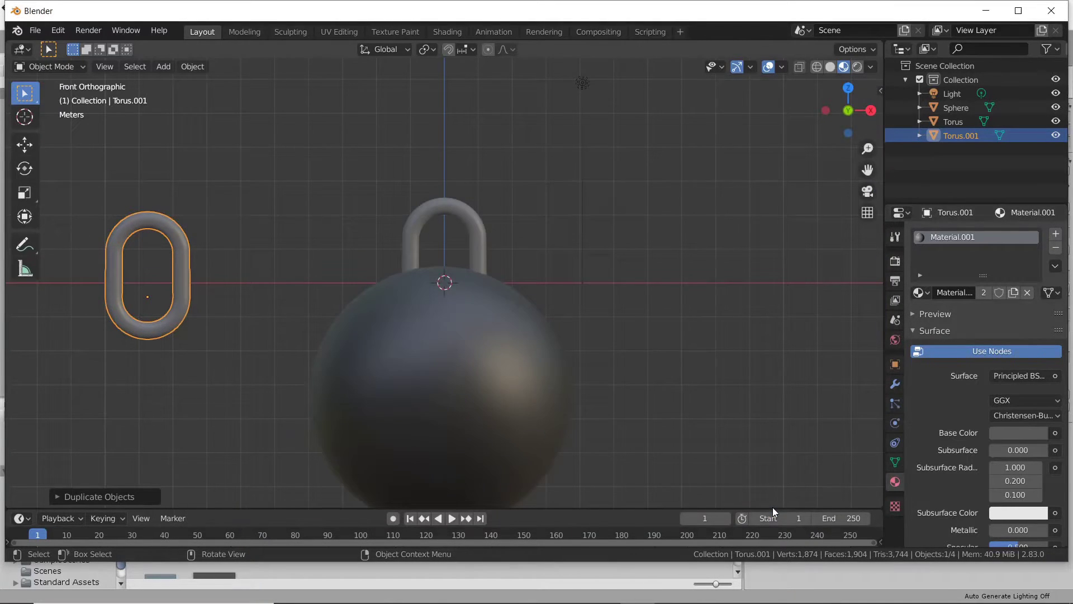
Select the ball and its attached link together, checking the selection with a cancelled trial move
left_click(488, 370)
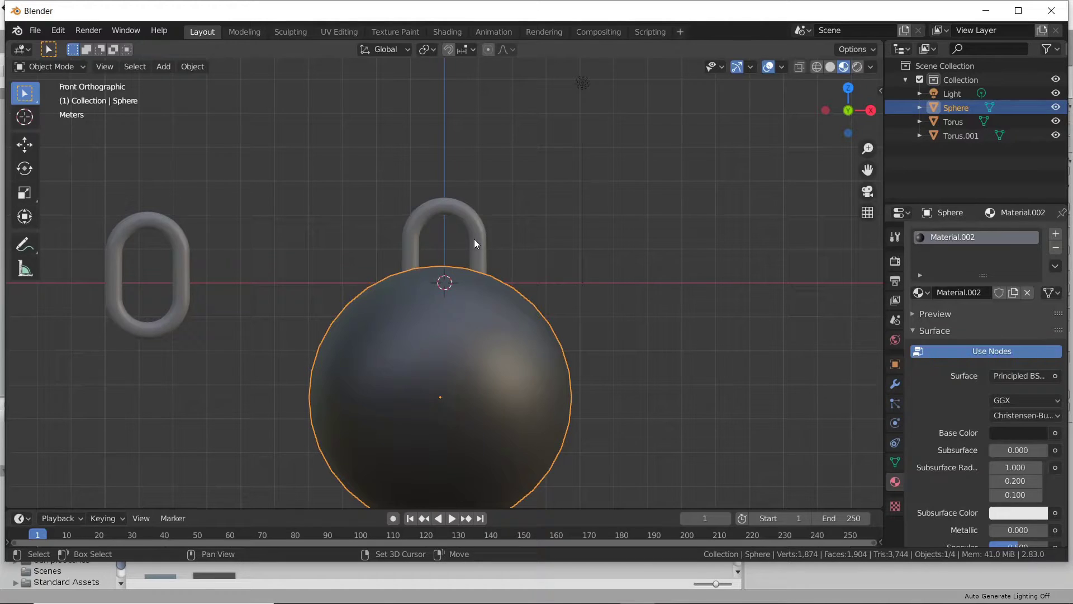
left_click(474, 239, "shift")
key("g")
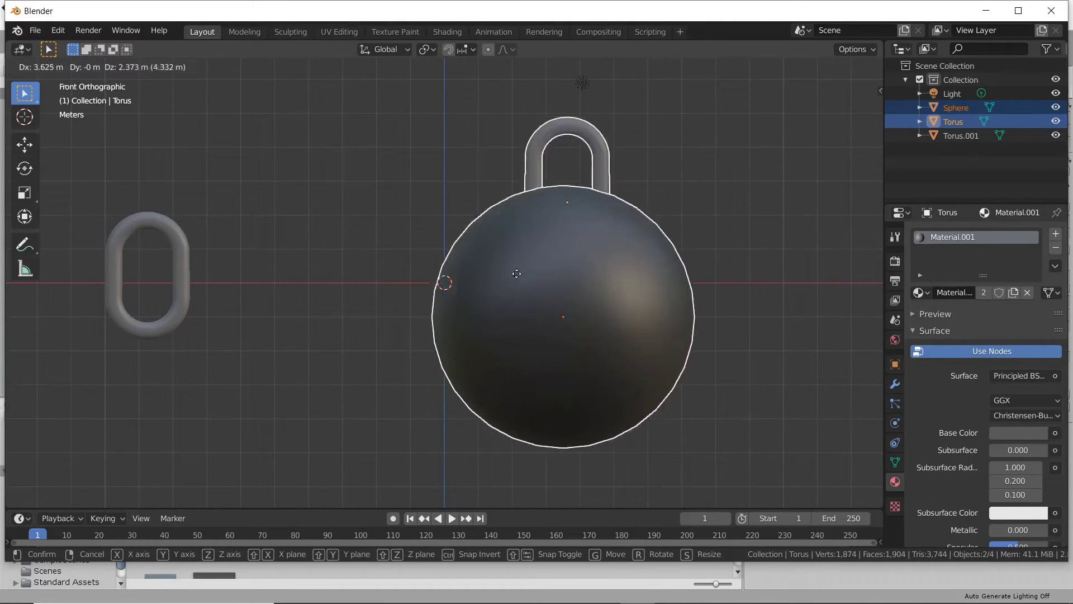
right_click(518, 294)
Export the selected ball and attached link as a separate FBX in the same Assets folder, under a new name starting with "Cha"
left_click(34, 30)
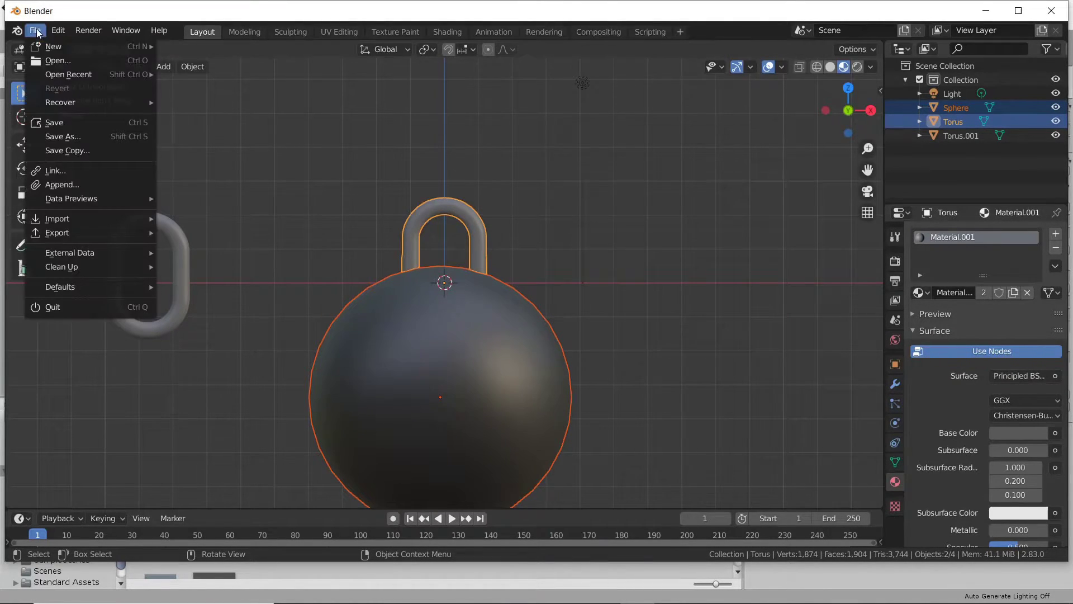
mouse_move(94, 232)
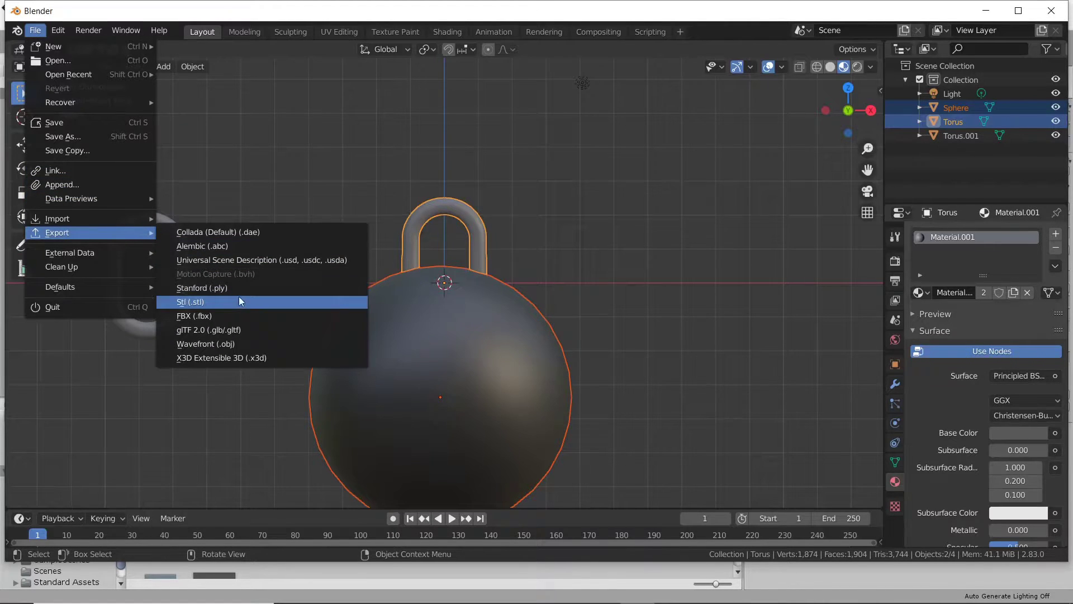
left_click(239, 314)
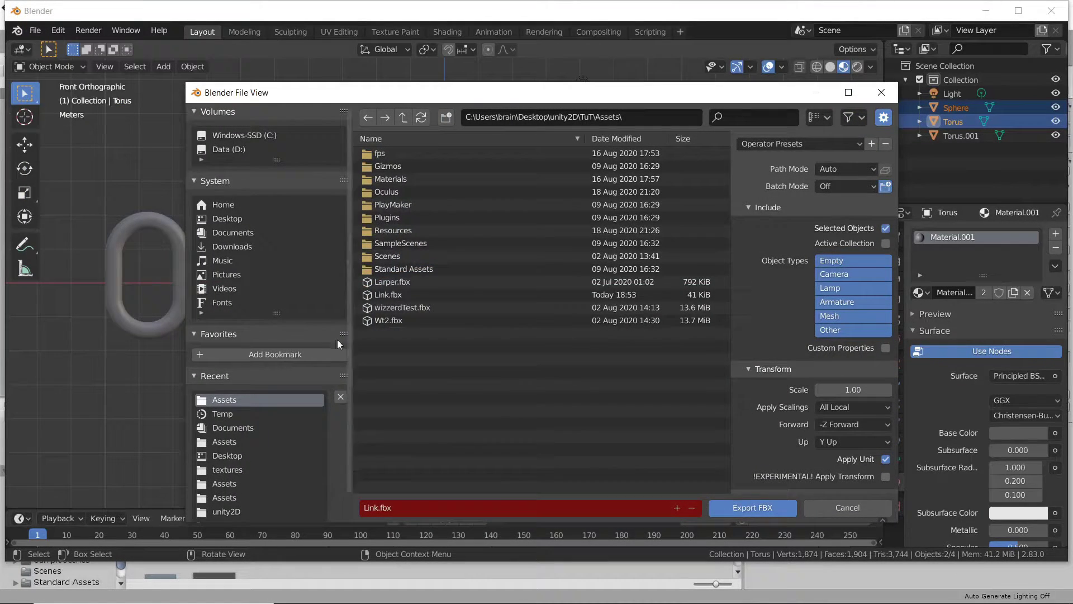
left_click(404, 510)
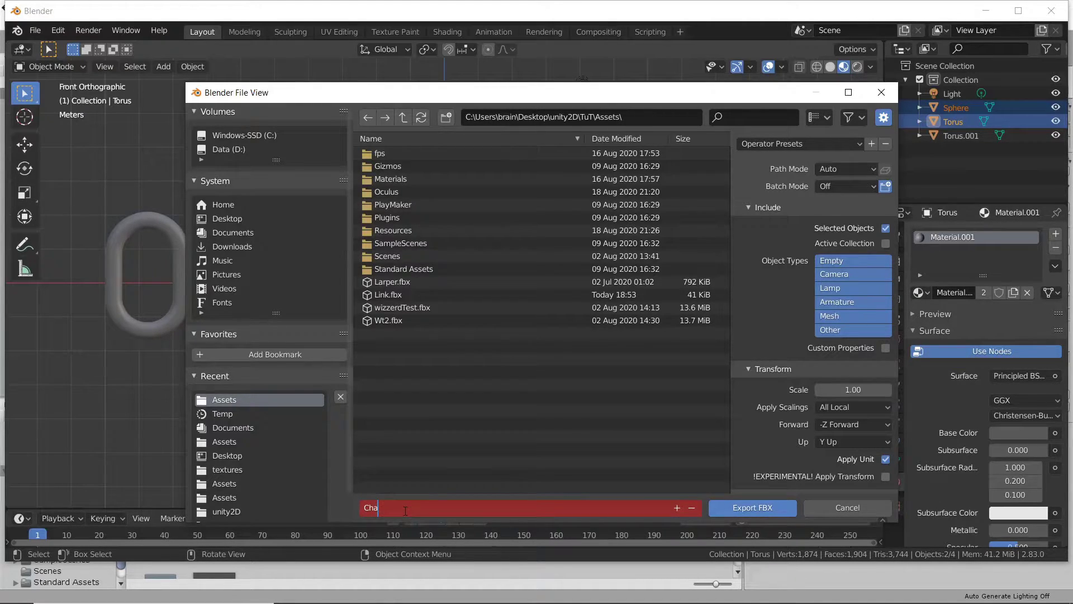
type("Ball.fbx")
key("Return")
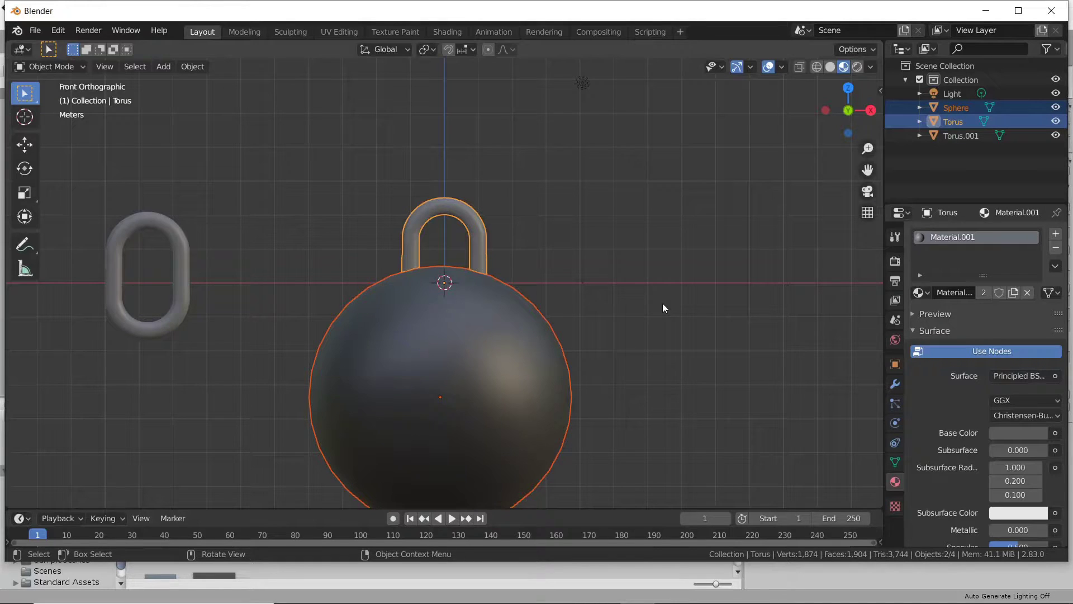
middle_click_drag(761, 274, 743, 291)
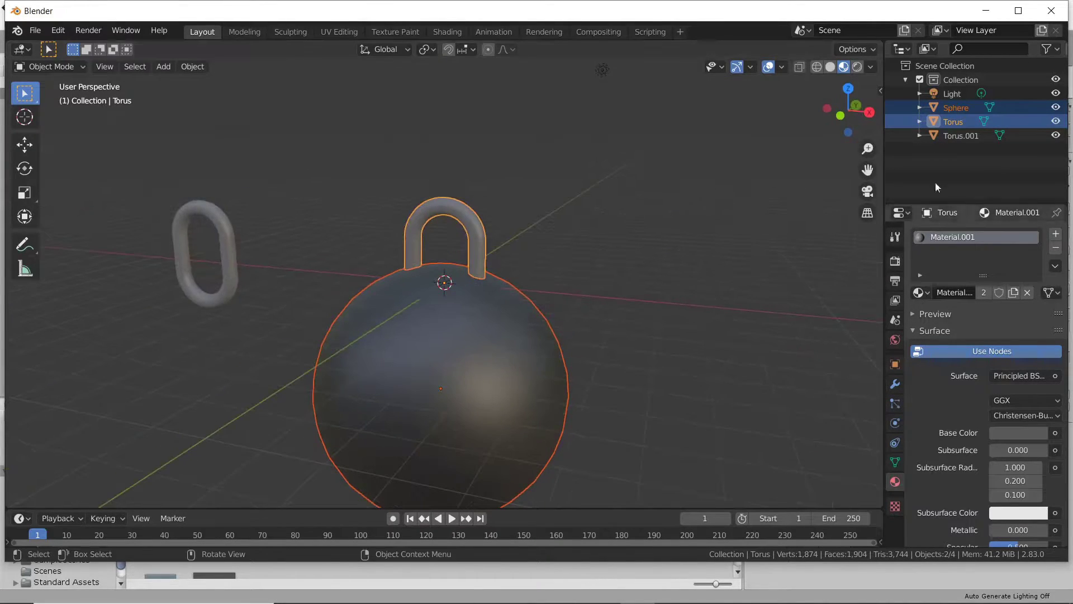
Switch to Unity and place the Link model above the plane, with its scale set to 50 on all axes and height raised to Y 10.32
left_click(986, 11)
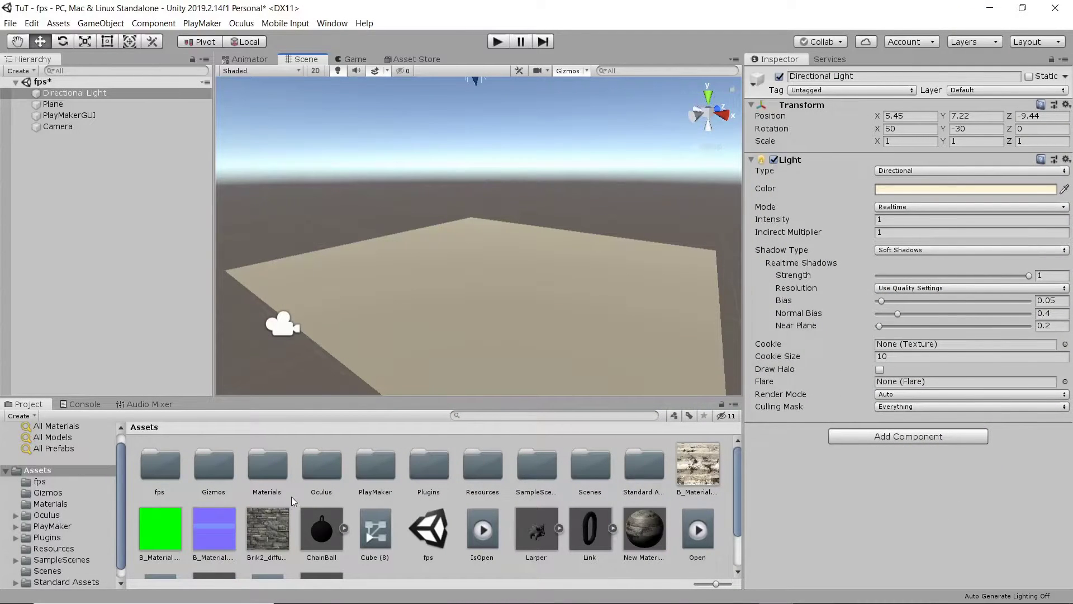
scroll(326, 513, "down", 2)
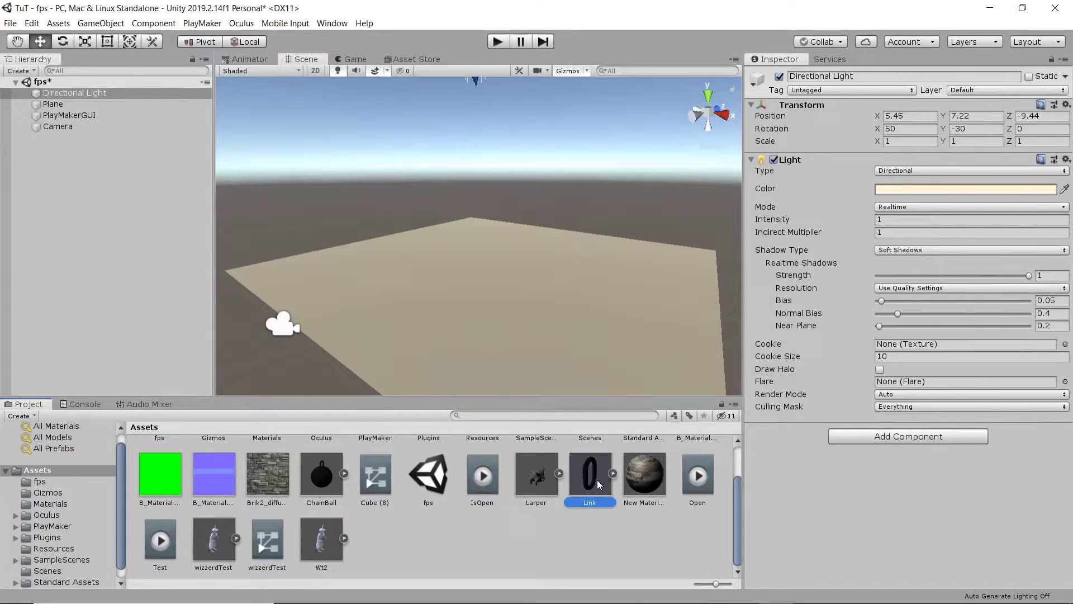
left_click_drag(597, 480, 509, 264)
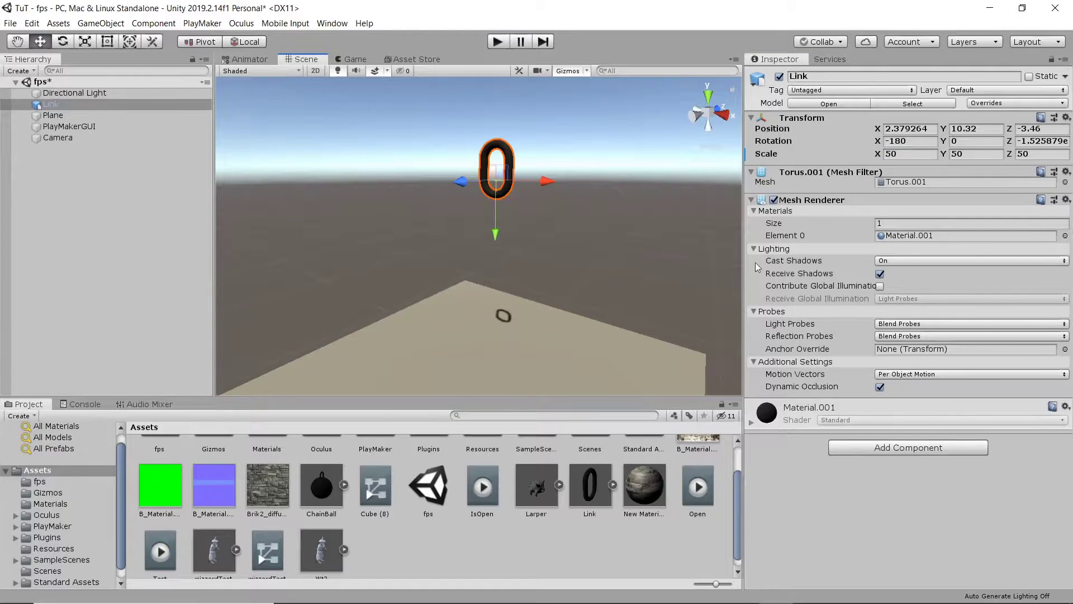
Add a Rigidbody physics component to the link
left_click(903, 449)
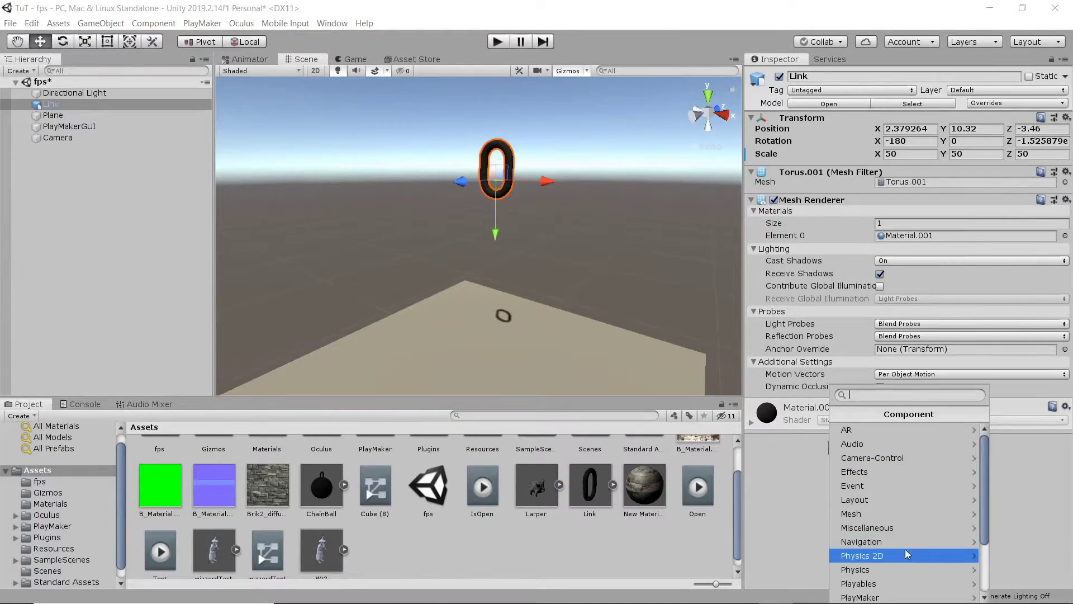
left_click(897, 569)
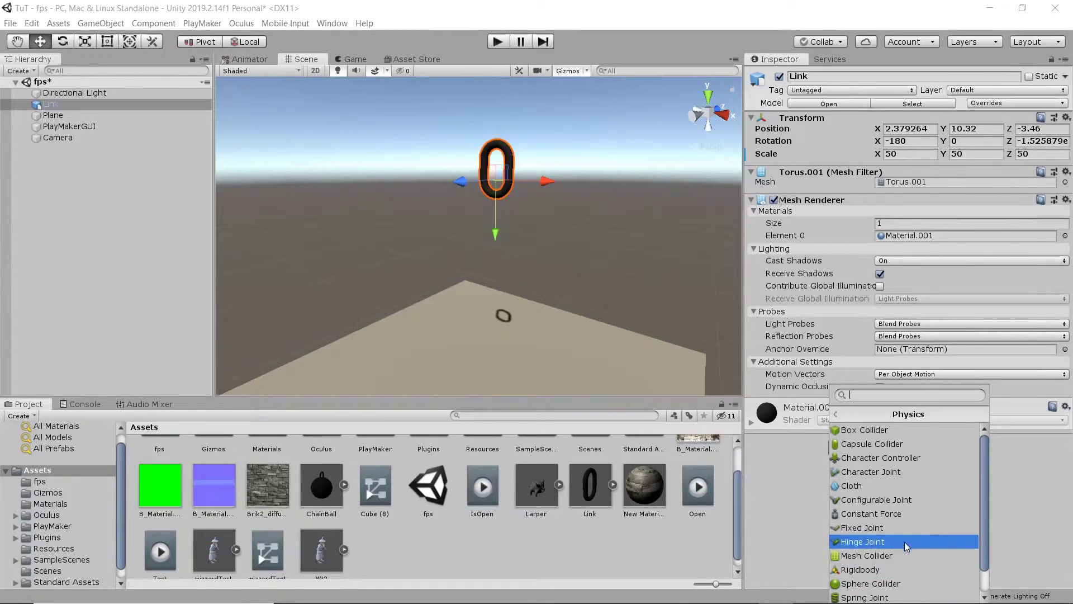
left_click(860, 569)
Duplicate the link and lower the copy to Y 9.17 so it overlaps the bottom of the original
key("ctrl+d")
left_click_drag(494, 223, 492, 261)
middle_click_drag(579, 251, 531, 283)
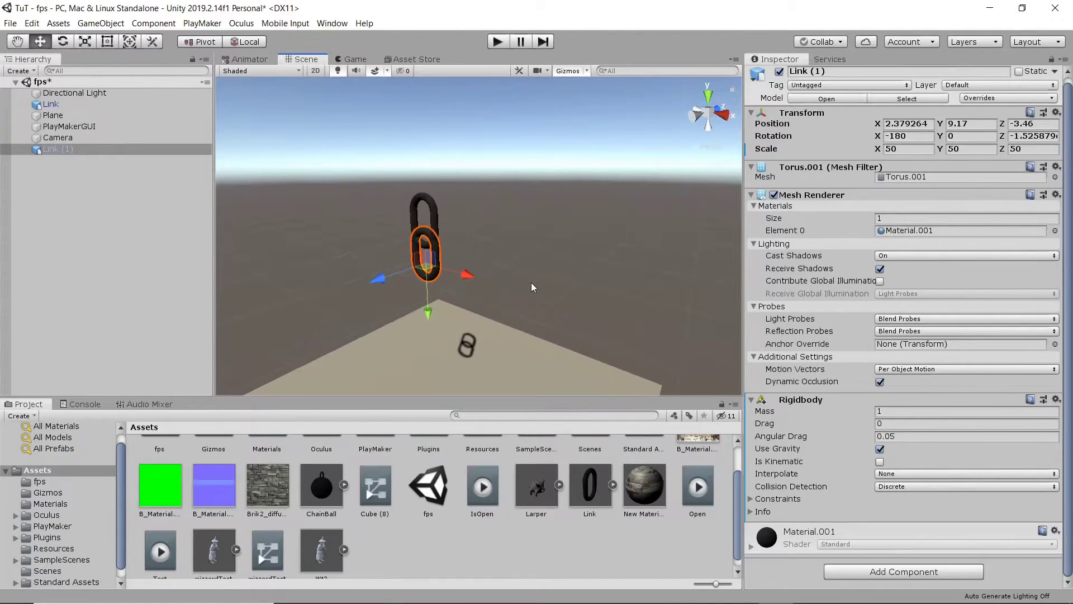
Set the duplicated link's rotation to X 0 and Y 90 so it stands perpendicular to the first link
left_click(908, 135)
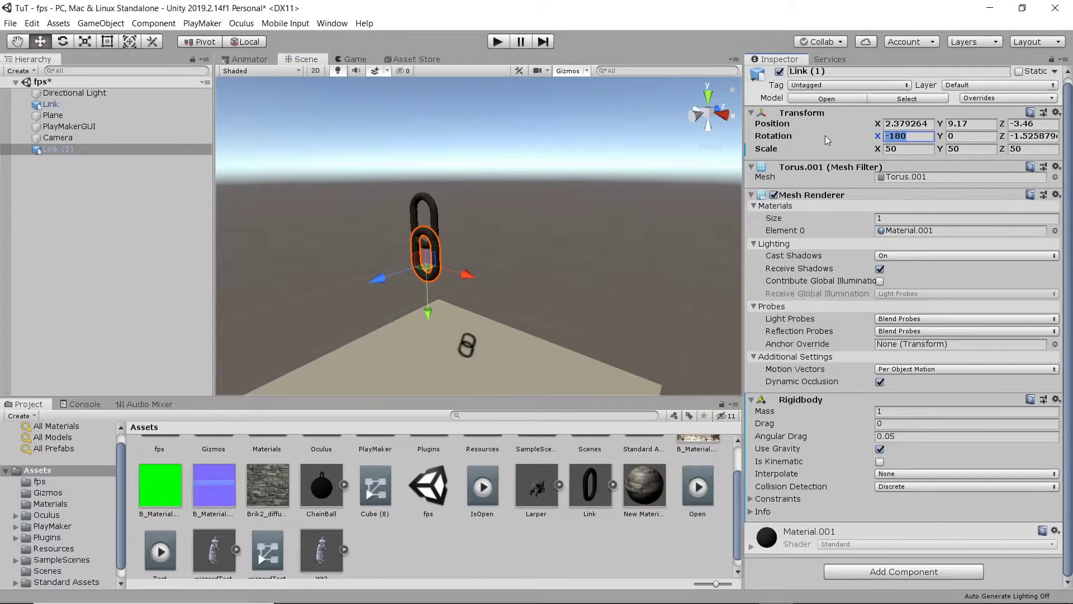
type("90")
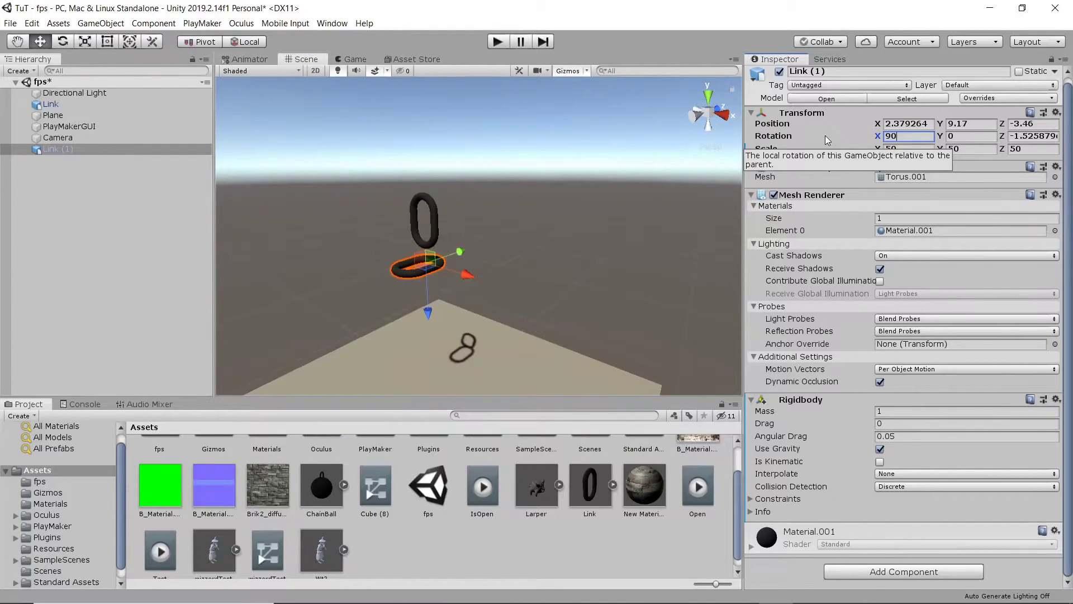
key("BackSpace")
key("BackSpace")
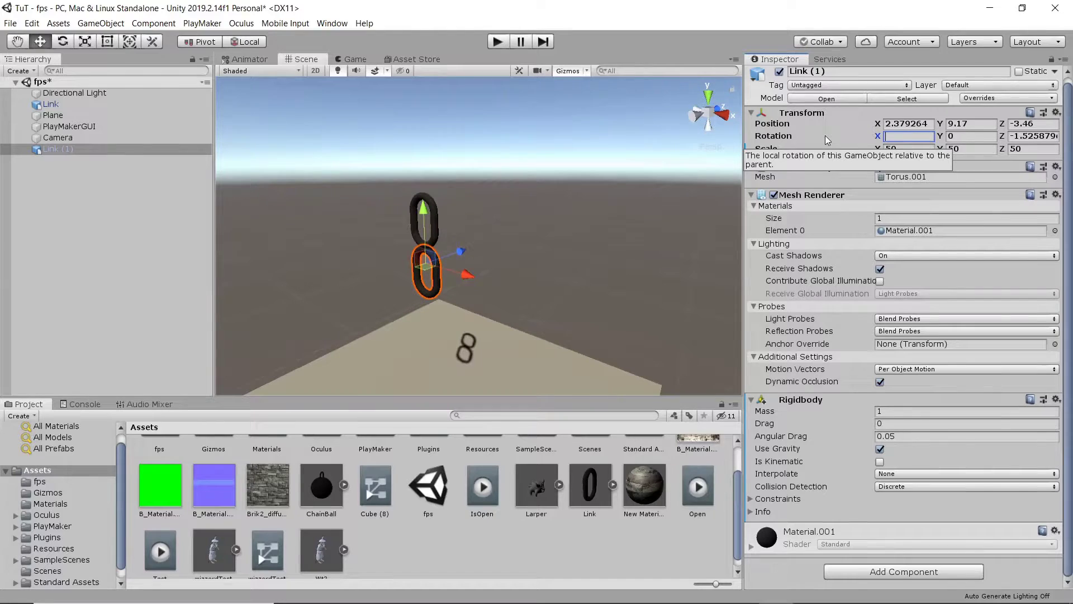
left_click(986, 134)
type("90")
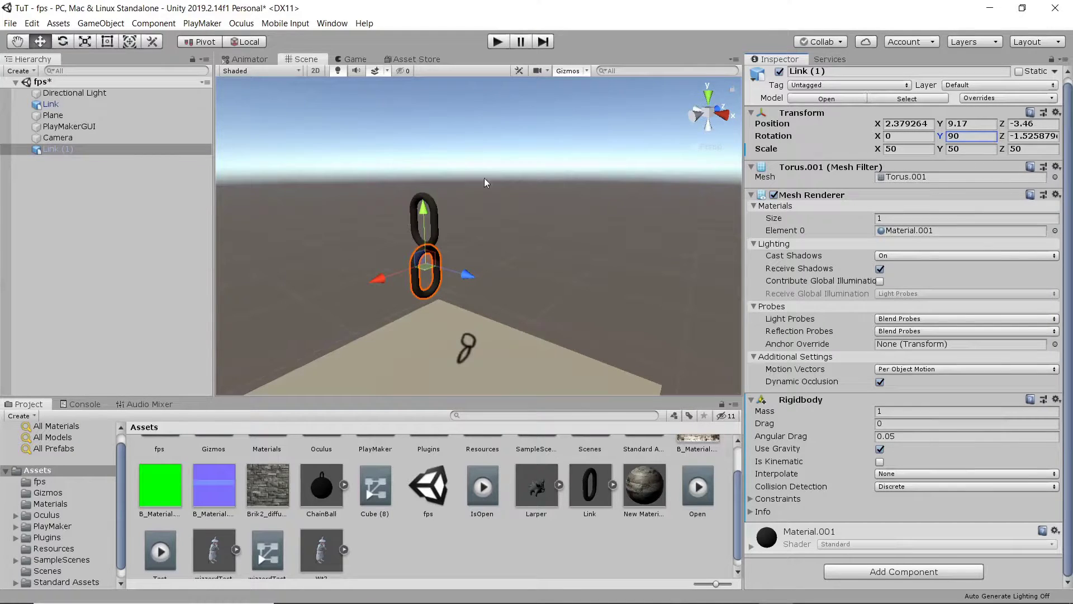
Raise the rotated link to Y 9.69 so it interlocks with the link above, checking the fit from the side
left_click_drag(423, 208, 423, 196)
middle_click_drag(445, 268, 562, 273)
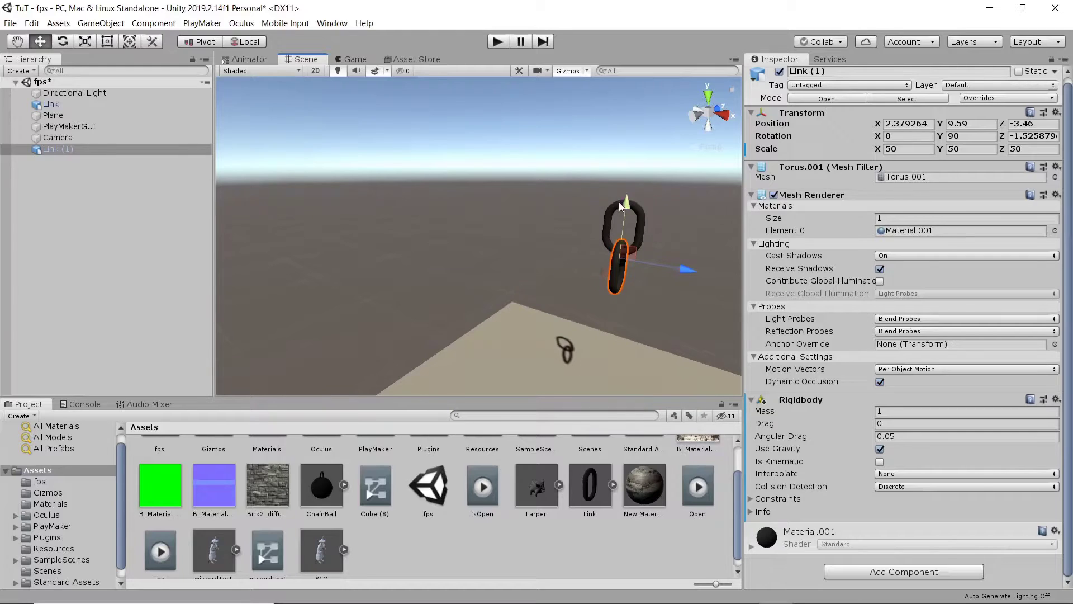
left_click_drag(627, 204, 627, 200)
middle_click_drag(626, 299, 533, 275)
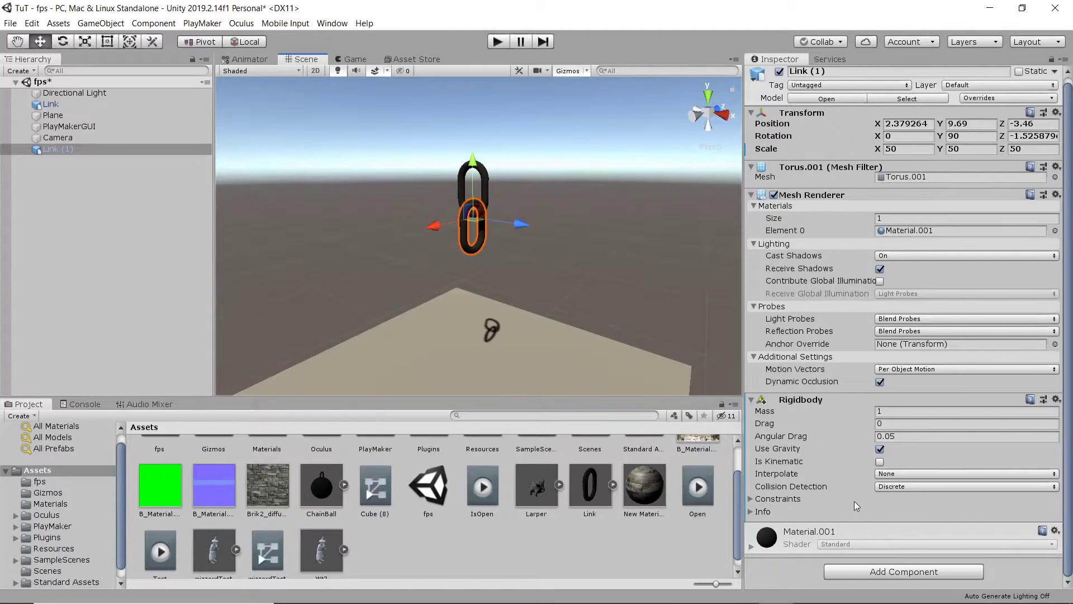
Add a Hinge Joint to the lower link with the upper Link as its connected body, and play-test the scene
left_click(881, 571)
left_click(903, 569)
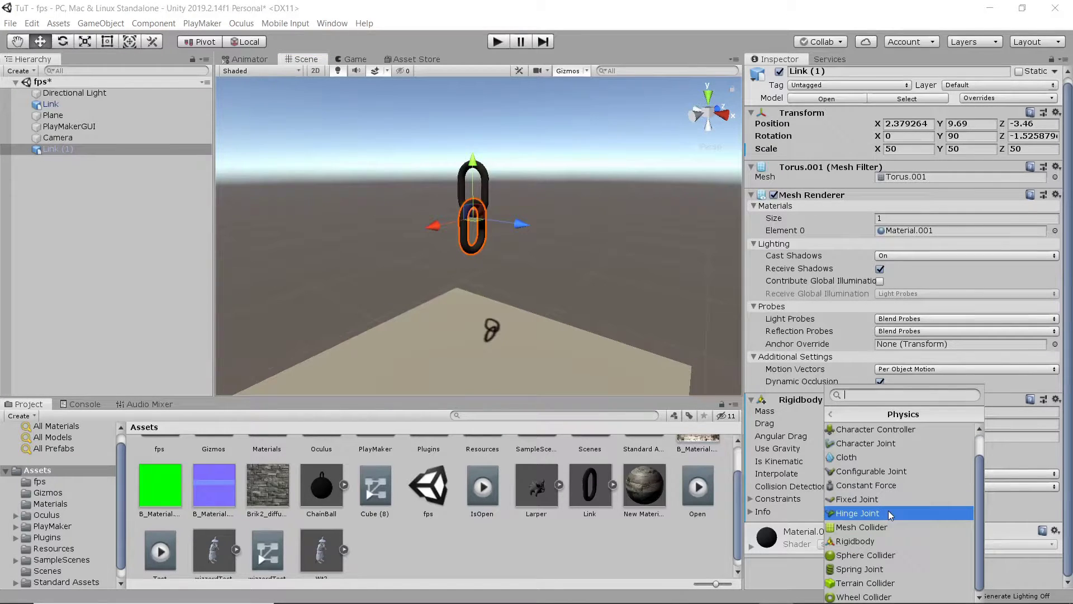
left_click(887, 513)
scroll(841, 502, "down", 5)
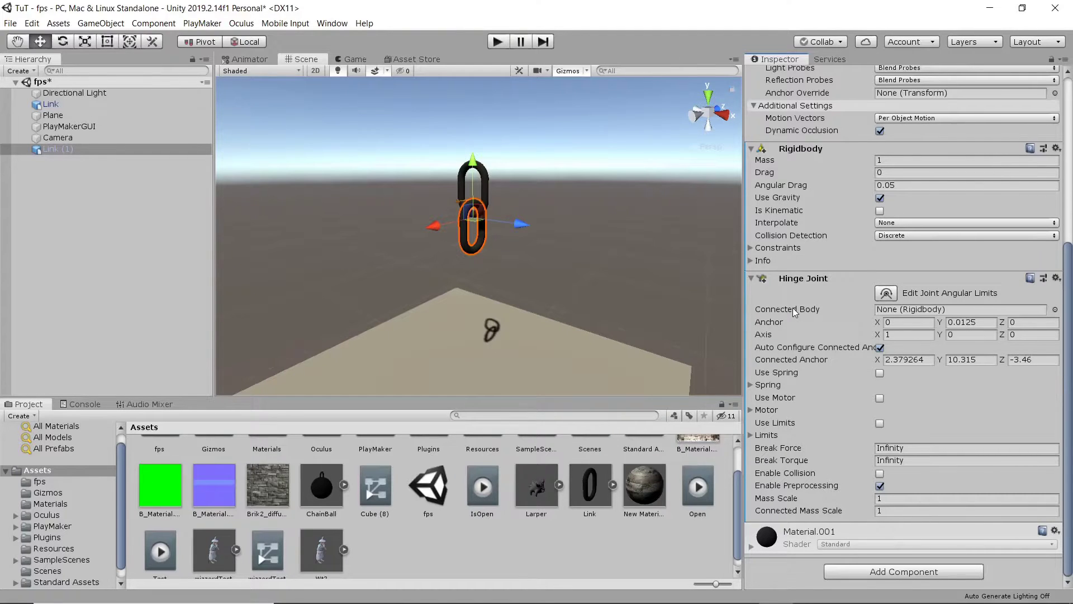
left_click_drag(57, 104, 904, 313)
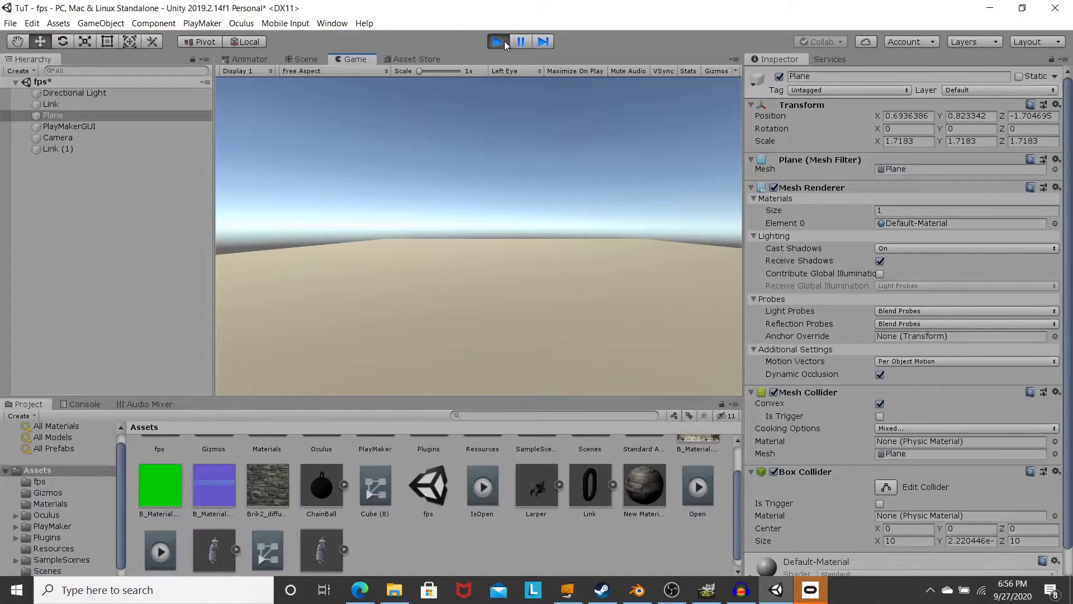
left_click(498, 42)
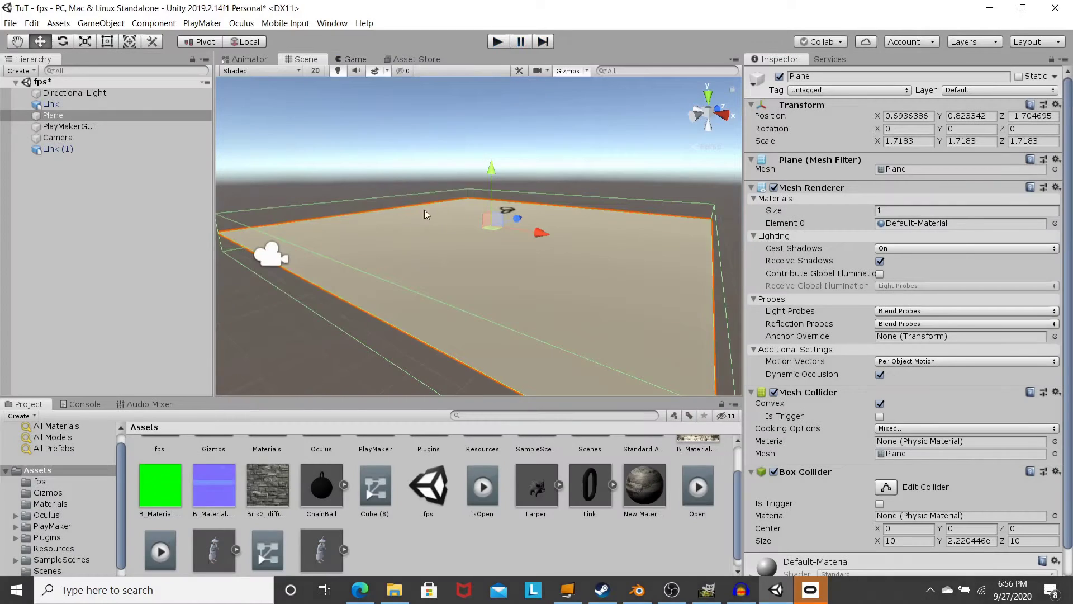
Add a Mesh Collider to the lower link
middle_click_drag(433, 159, 447, 208)
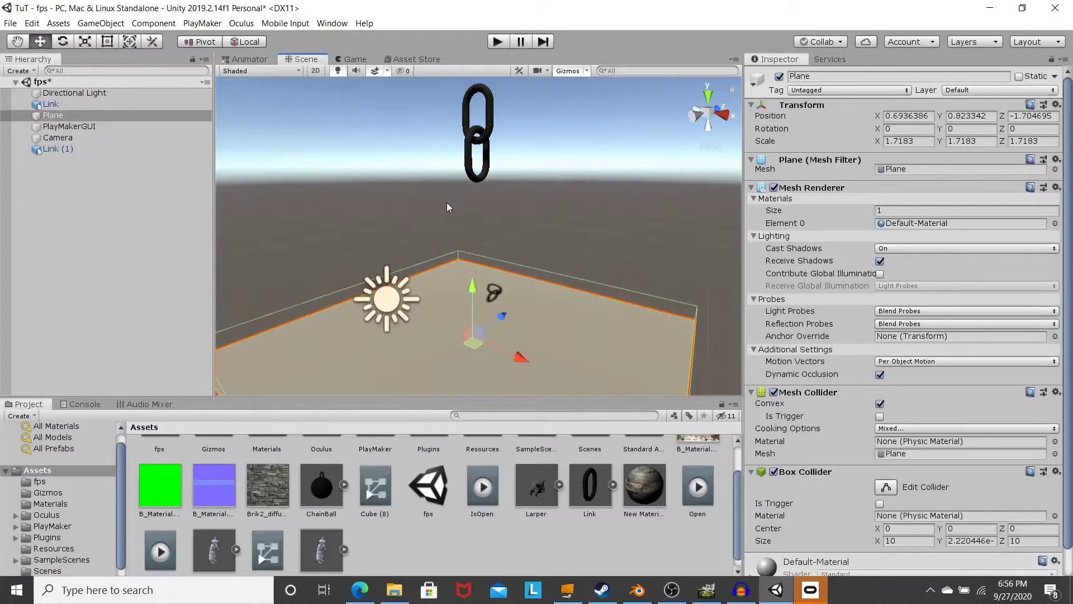
left_click(475, 178)
scroll(813, 416, "down", 5)
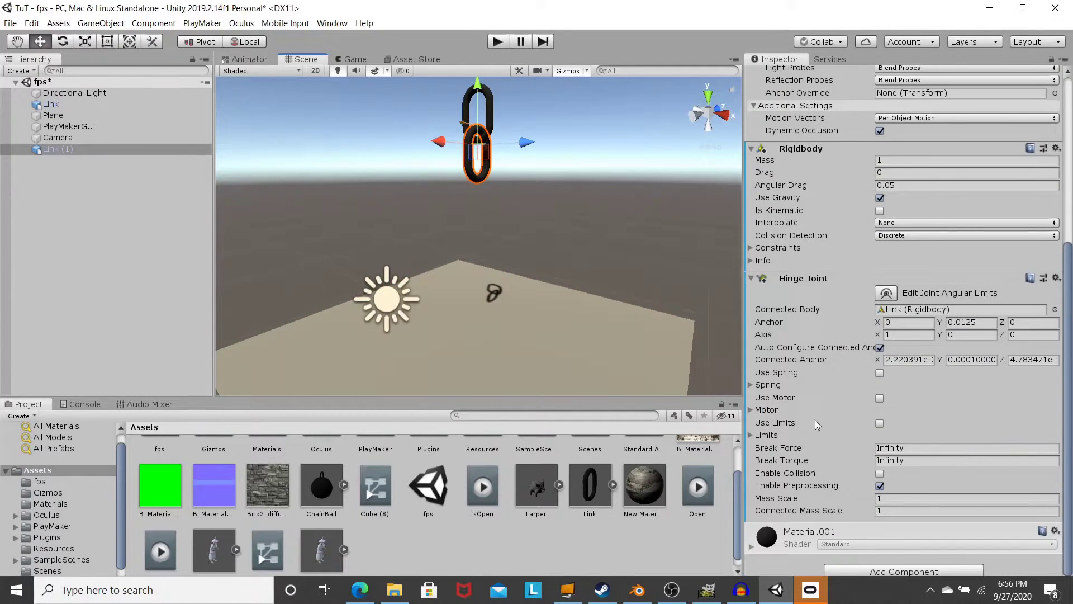
left_click(899, 572)
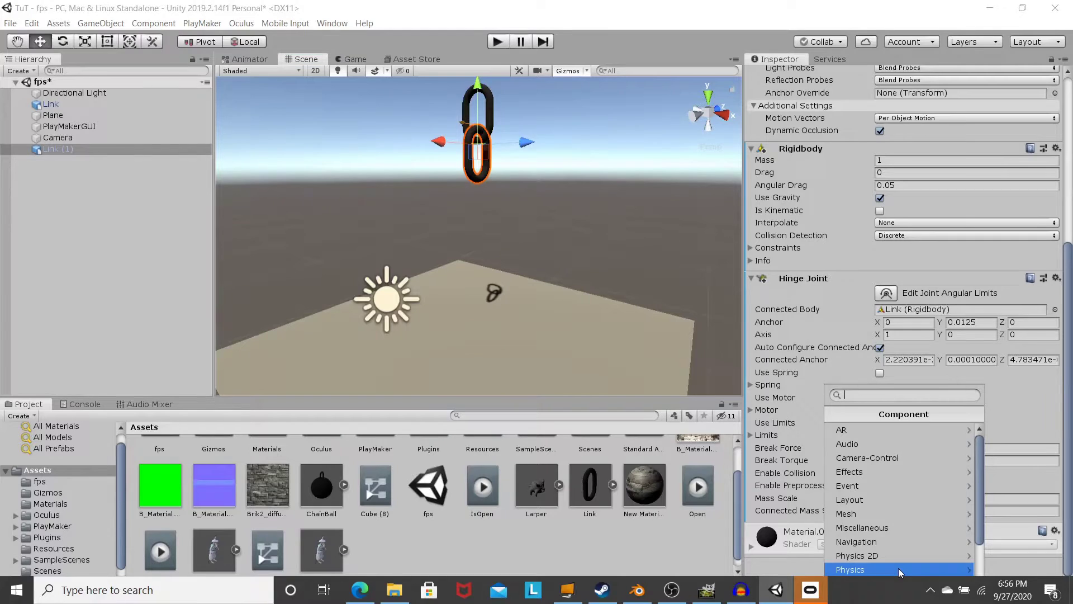
left_click(899, 569)
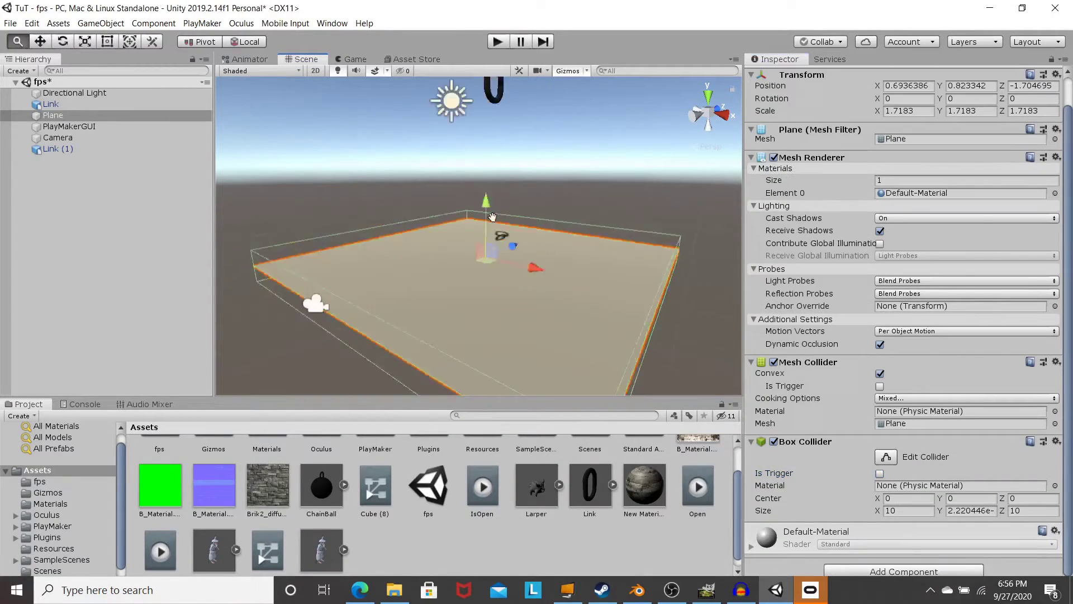
Make the Mesh Colliders of both links convex, and run and stop a play-test of the scene
middle_click_drag(492, 217, 496, 275)
left_click(504, 188)
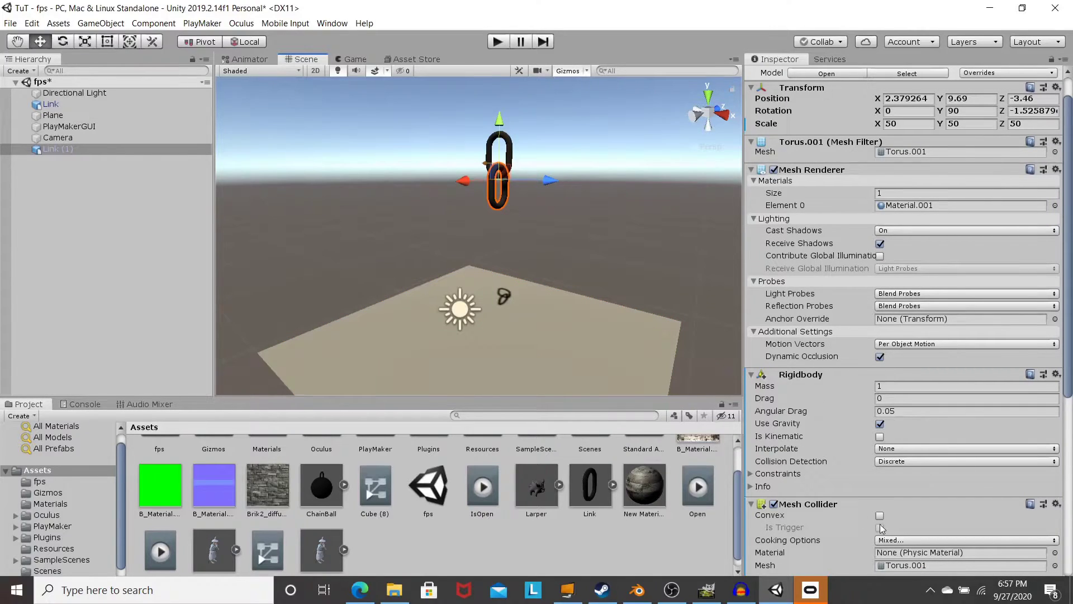
left_click(880, 515)
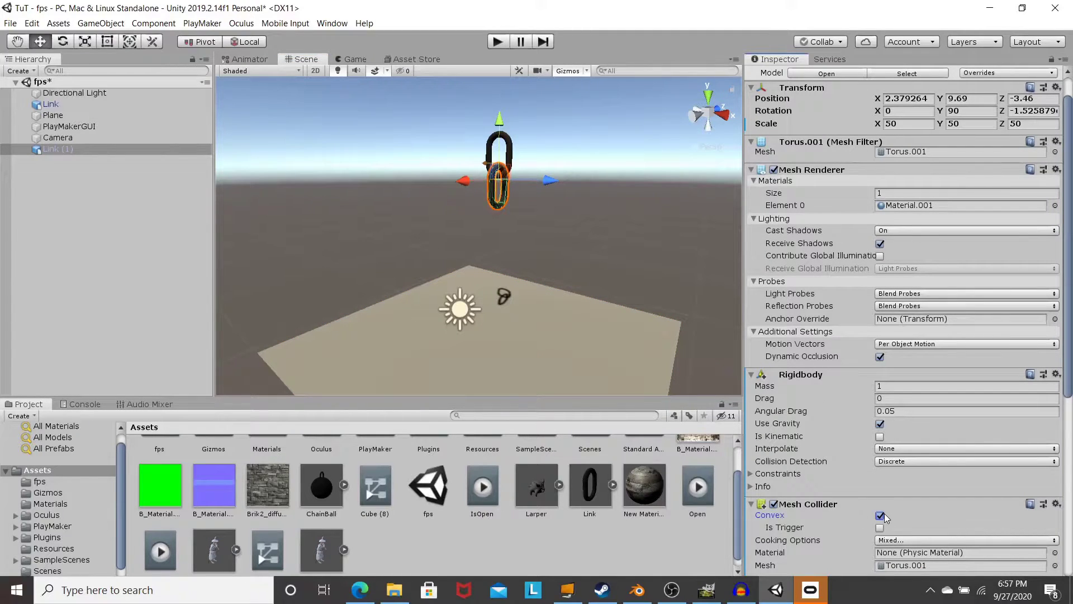
left_click(517, 159)
left_click(510, 163)
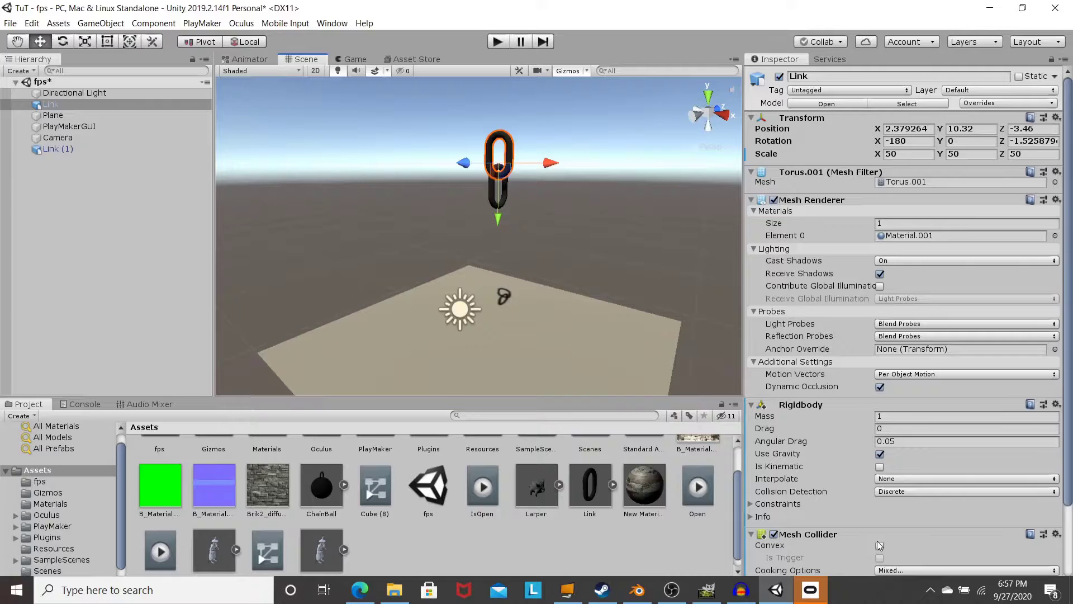
left_click(879, 545)
left_click(497, 42)
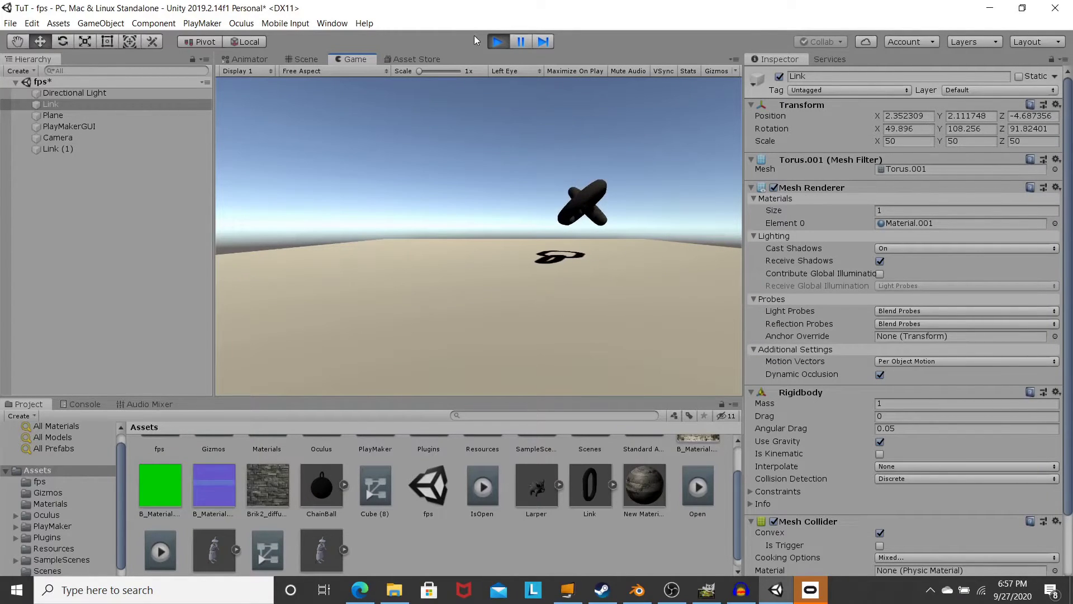
left_click(497, 42)
Enable Is Kinematic on the upper link's Rigidbody
middle_click_drag(441, 160, 434, 195)
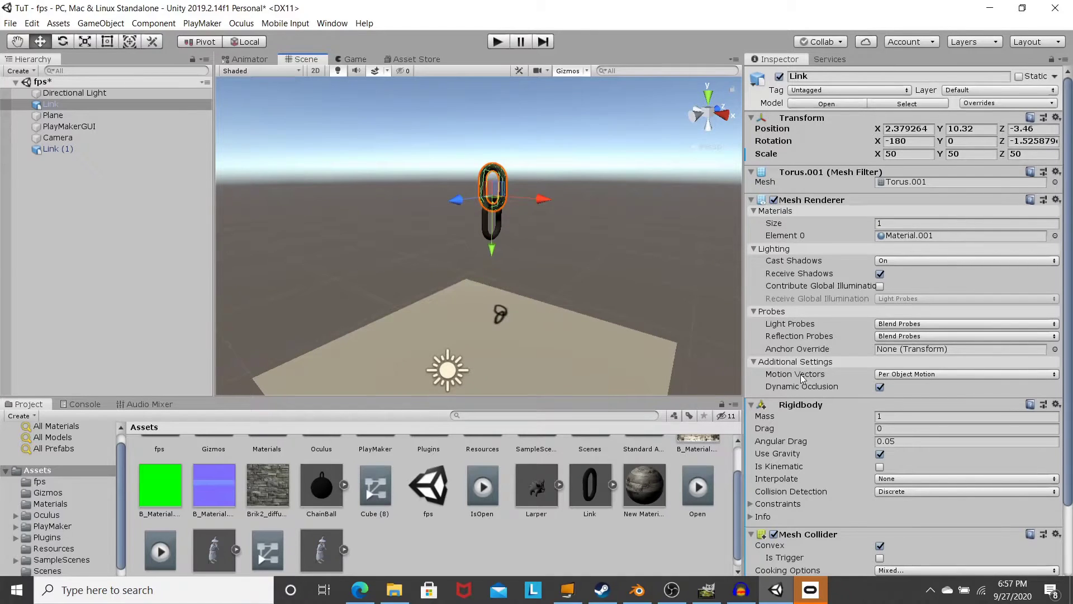
scroll(803, 379, "down", 3)
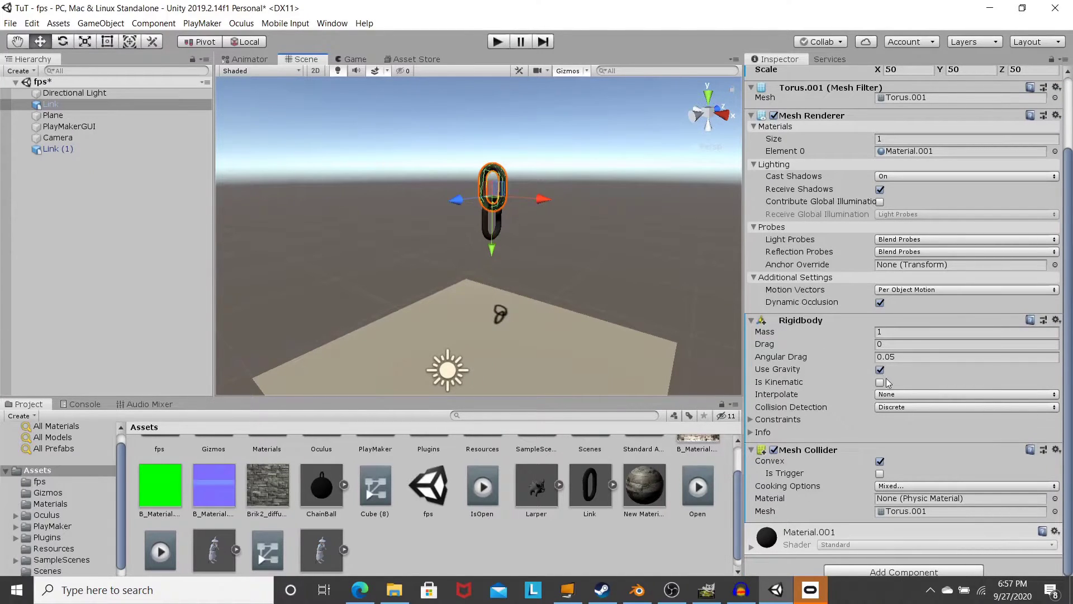
left_click(880, 383)
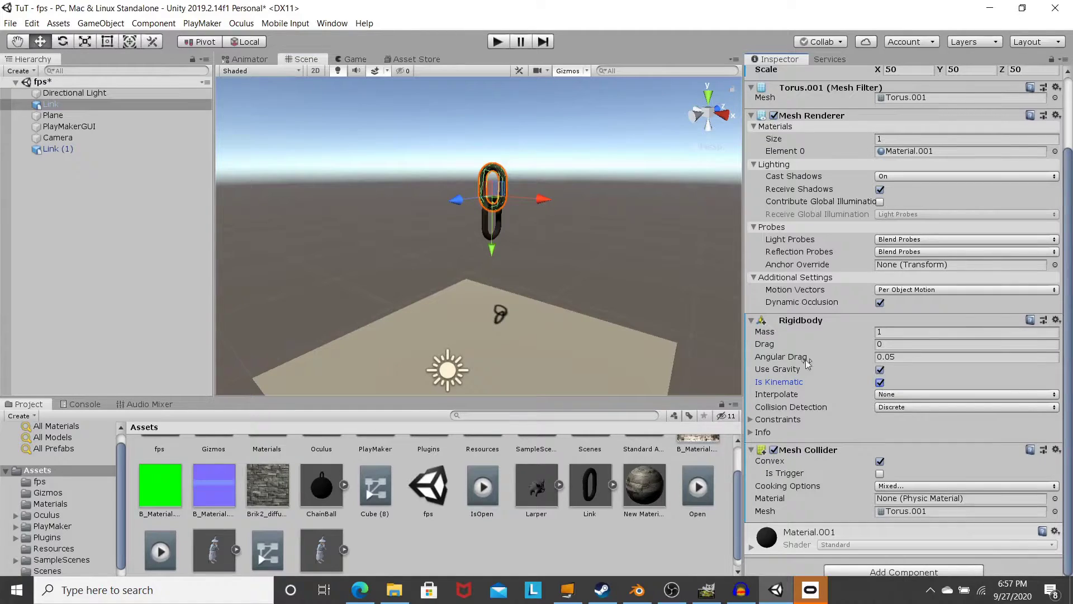
Duplicate the lower link and move the copy down to Y 8.45 to form the third link of the chain
left_click(497, 226)
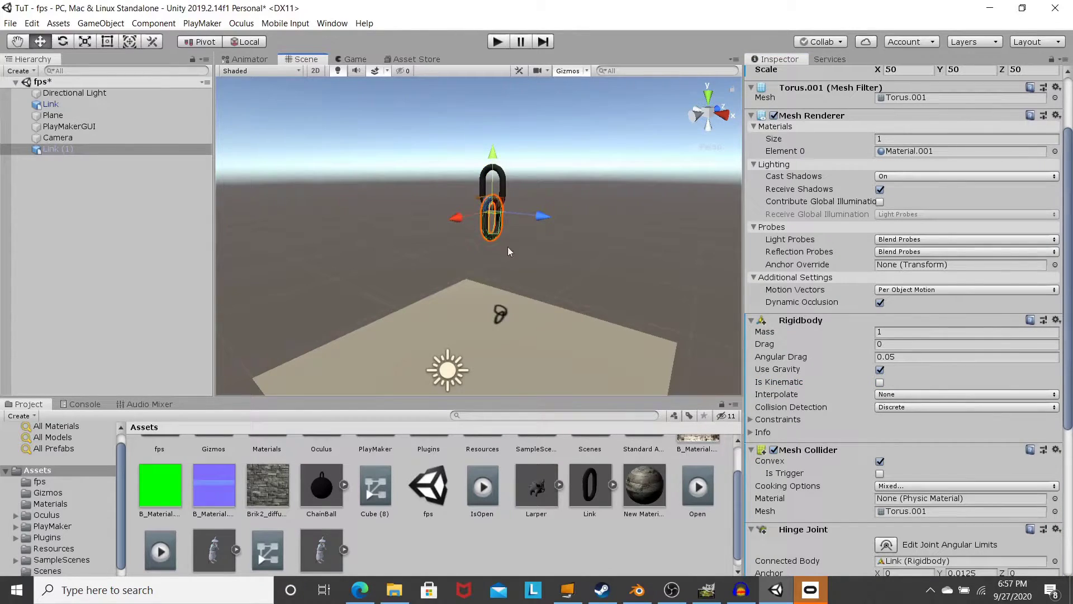
scroll(520, 240, "up", 8)
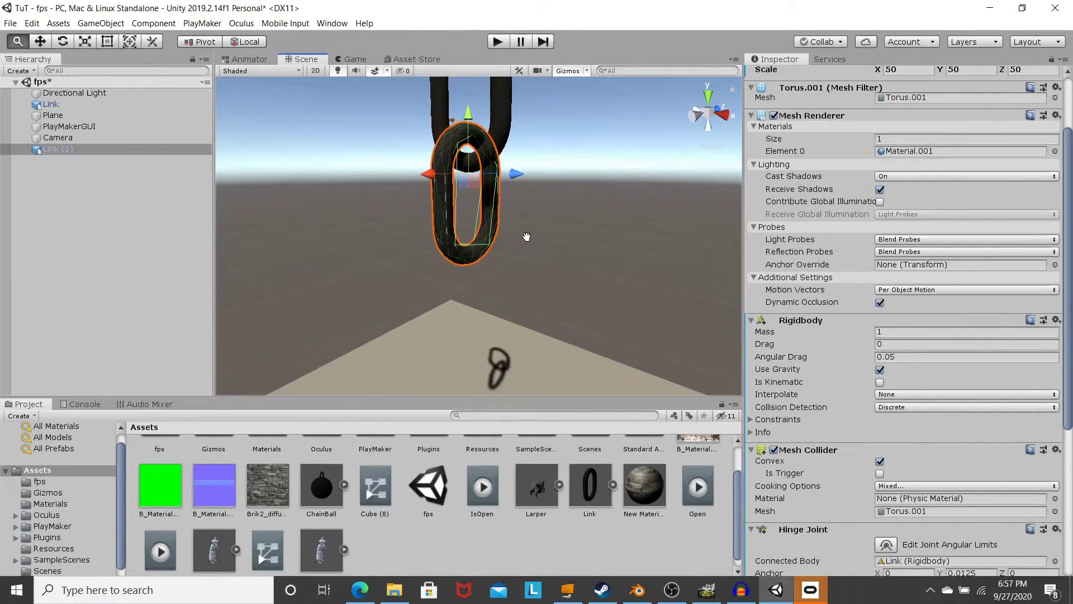
scroll(528, 236, "down", 5)
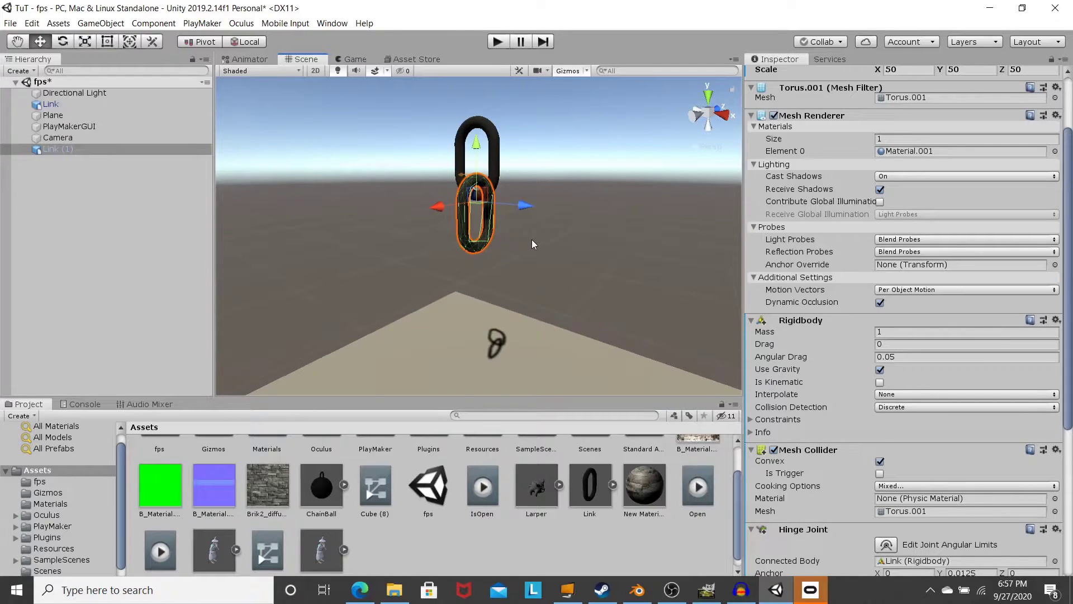
key("ctrl+d")
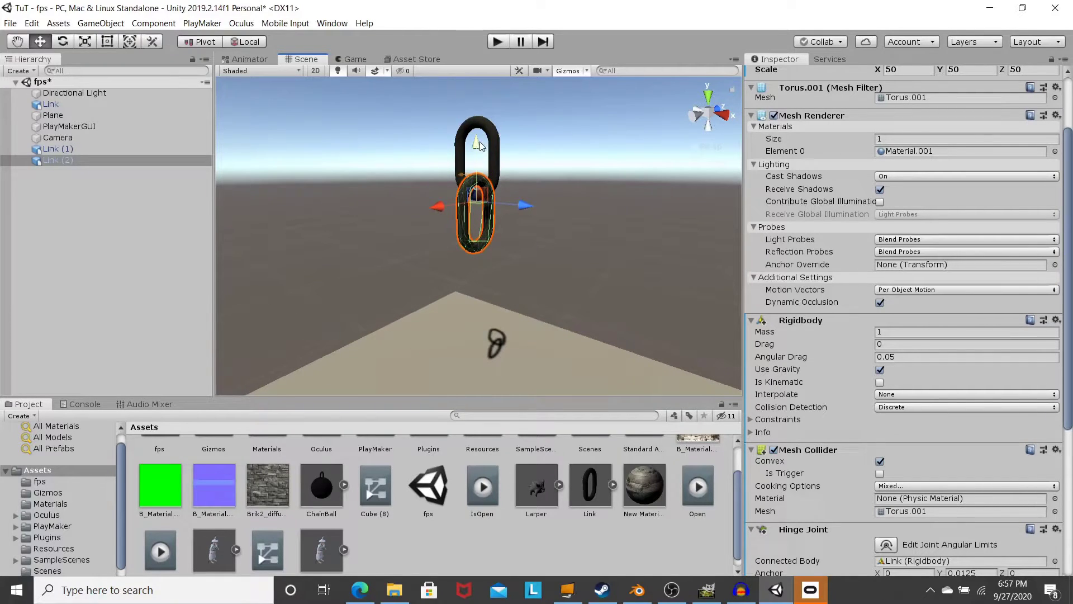
left_click_drag(477, 144, 478, 194)
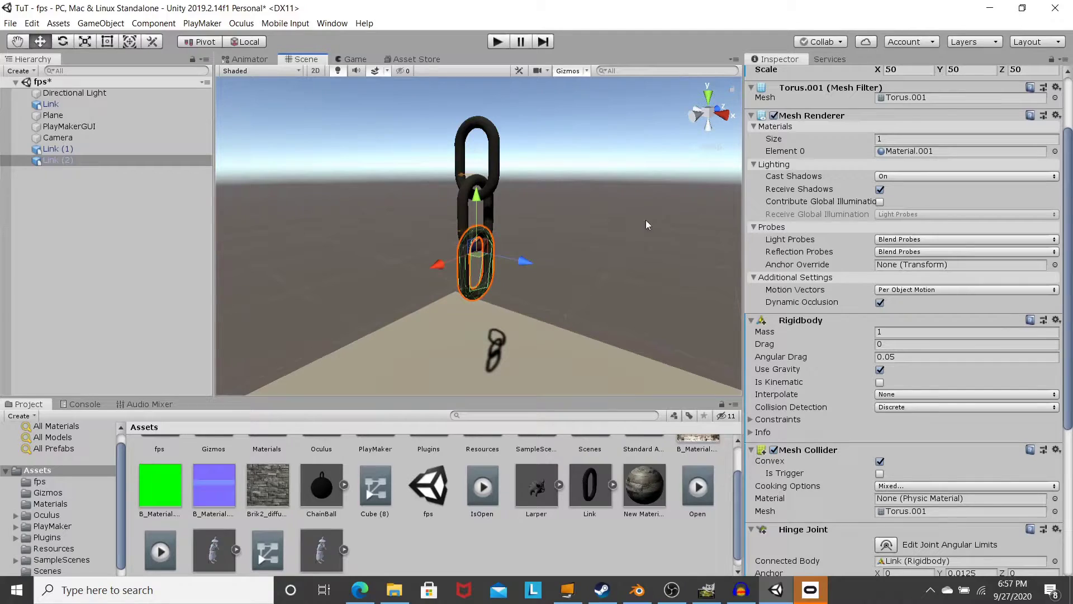
Set the third link's Y rotation to 0 so it stands perpendicular to the link above it
scroll(885, 239, "up", 3)
left_click(976, 140)
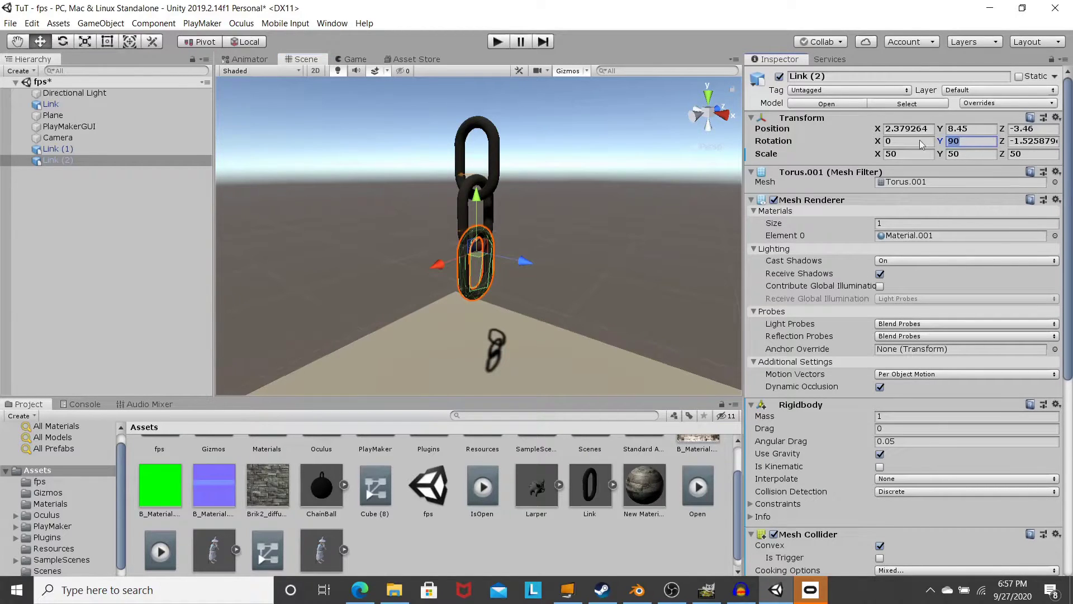
type("0")
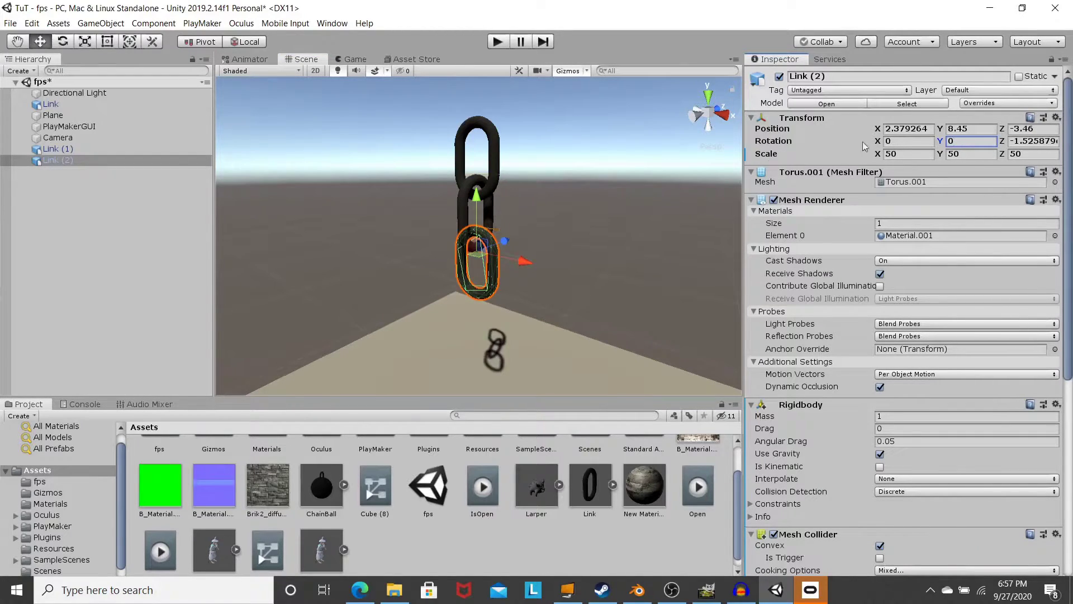
mouse_move(555, 222)
middle_mouse_down()
mouse_move(443, 230)
mouse_move(546, 209)
middle_mouse_up()
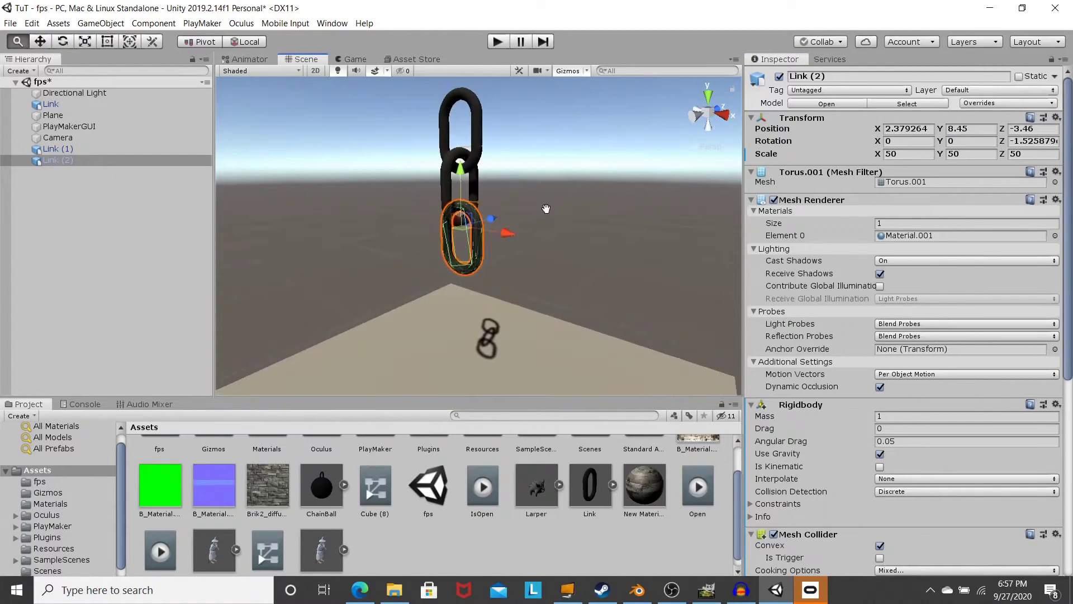
Set the third link's Hinge Joint connected body to Link (1), the link directly above it
left_click_drag(546, 209, 558, 213, "alt")
scroll(819, 411, "down", 10)
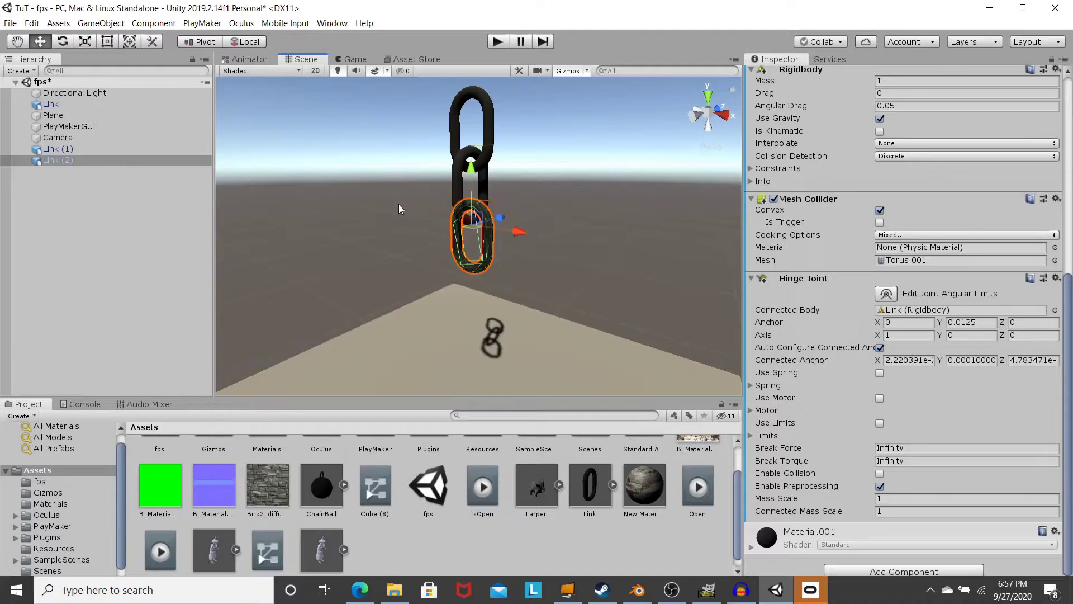
left_click_drag(56, 149, 890, 315)
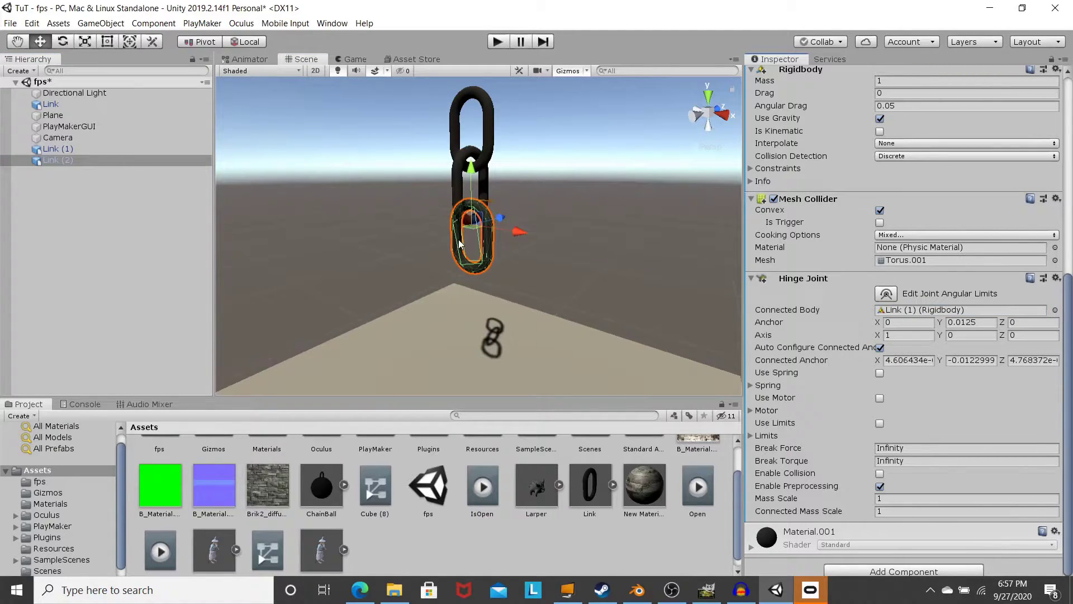
Duplicate the two lower links twice, moving each copied pair down to extend the chain to seven interlocked links
left_click(457, 193, "shift")
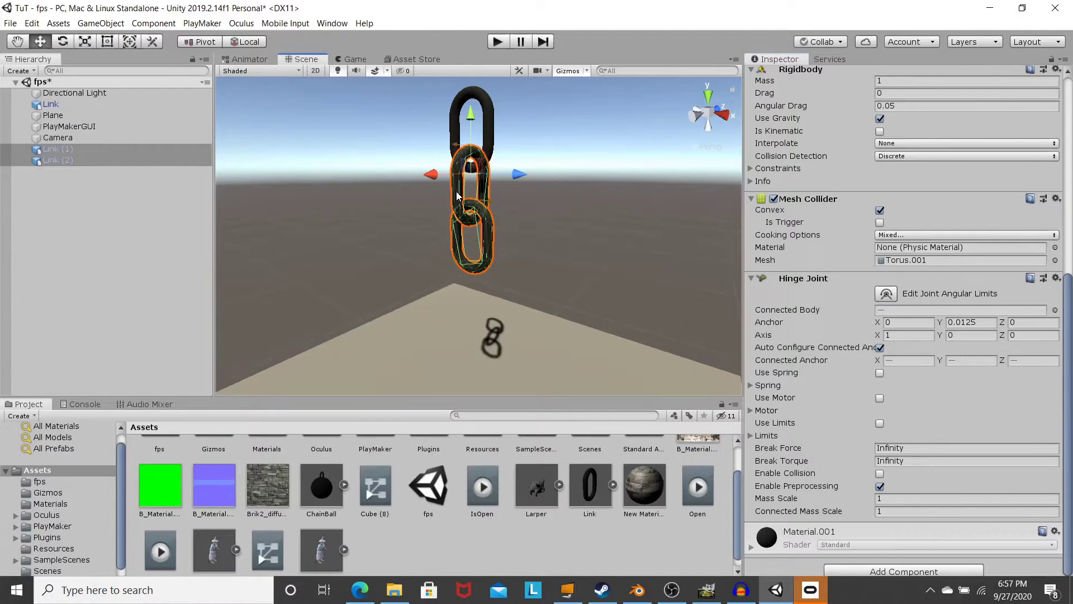
key("ctrl+d")
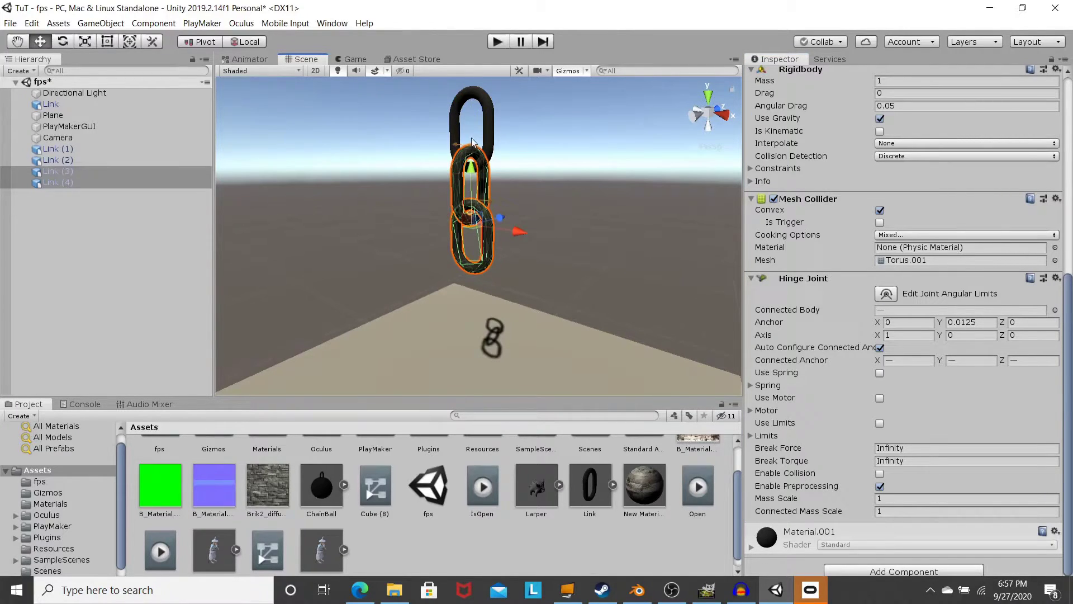
left_click_drag(473, 174, 488, 255)
middle_click_drag(488, 255, 533, 197)
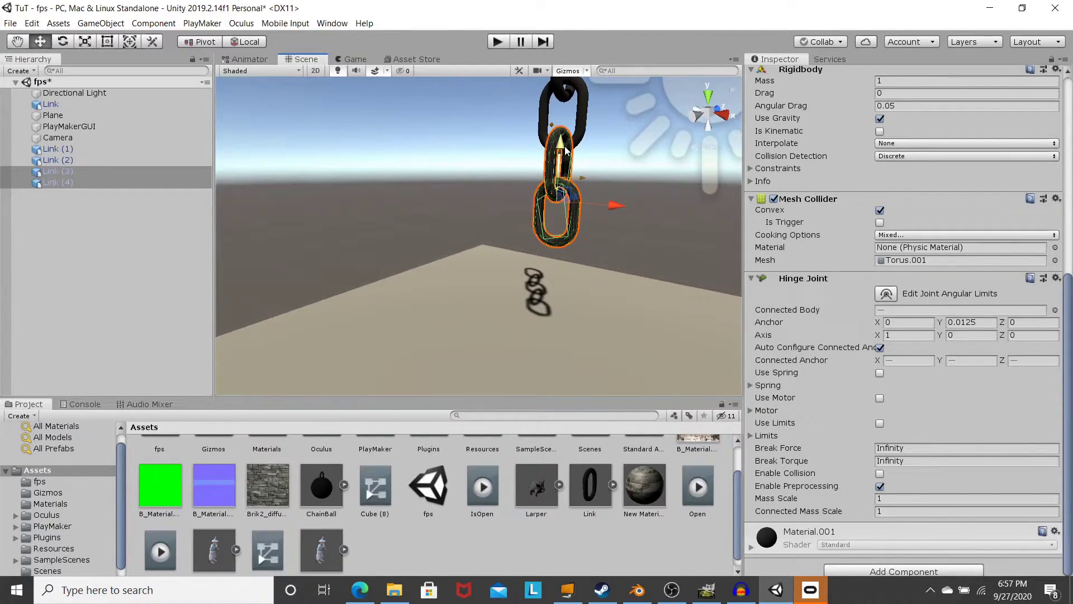
key("ctrl+d")
left_click_drag(562, 148, 553, 205)
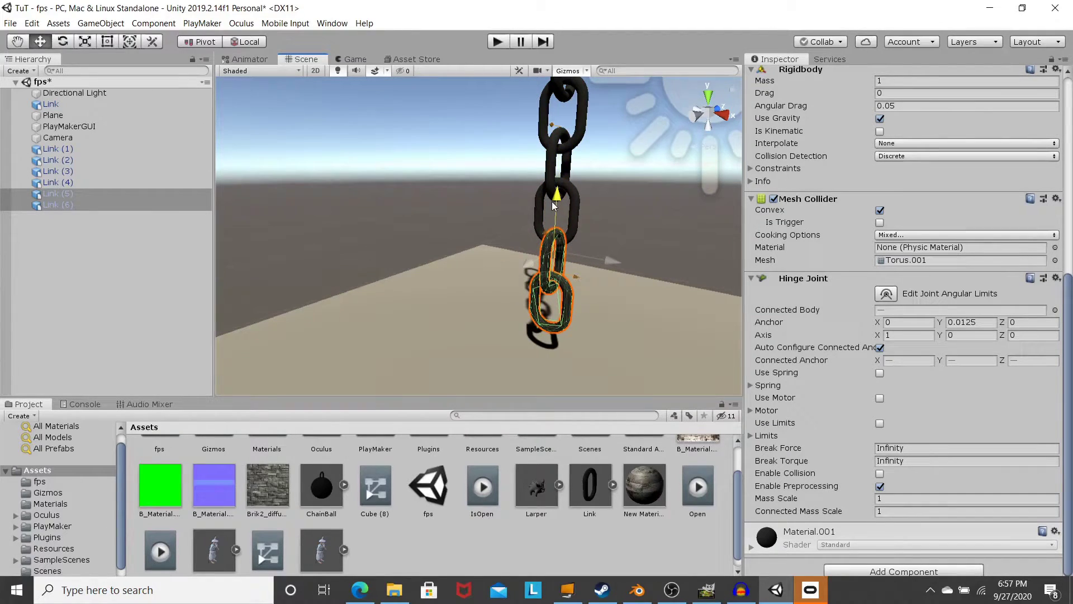
Select all seven links and raise the whole chain well above the plane, then clear the selection
left_click(82, 161)
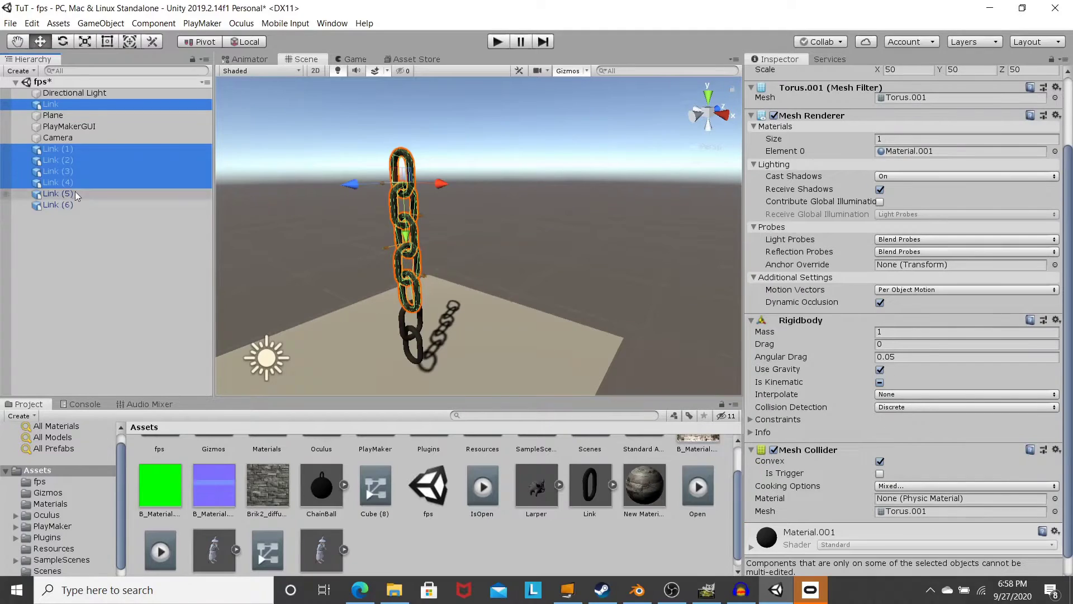
left_click(69, 193, "ctrl")
left_click(75, 204, "ctrl")
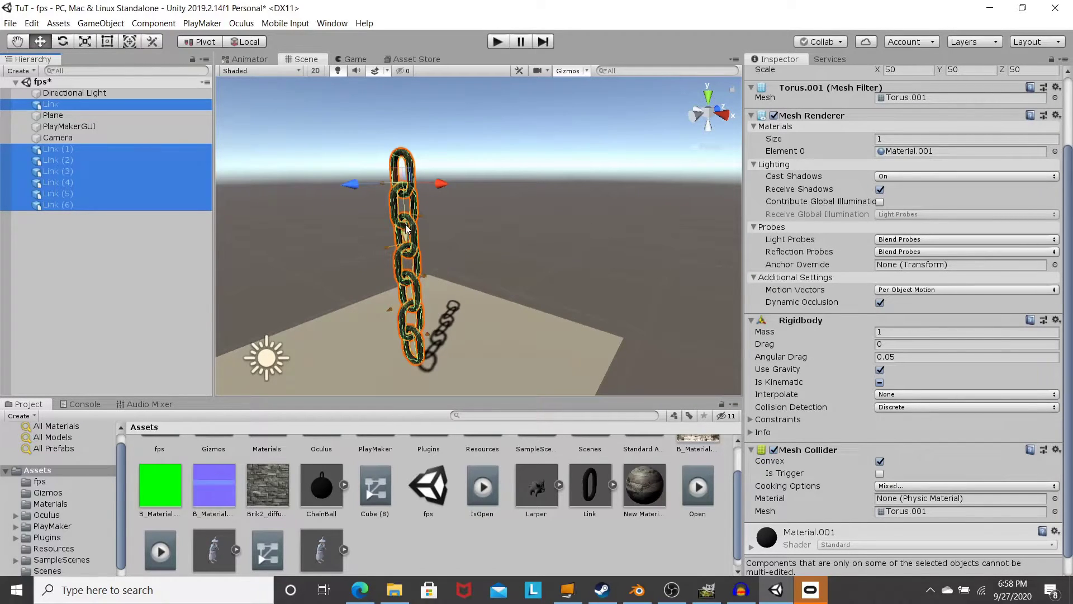
left_click_drag(406, 229, 401, 113)
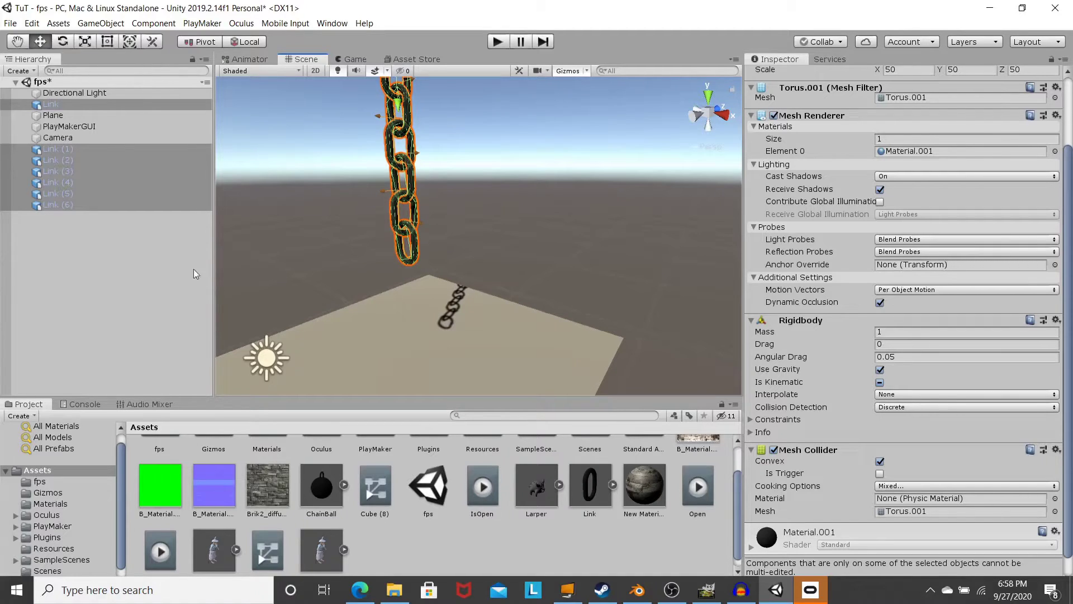
left_click(284, 271)
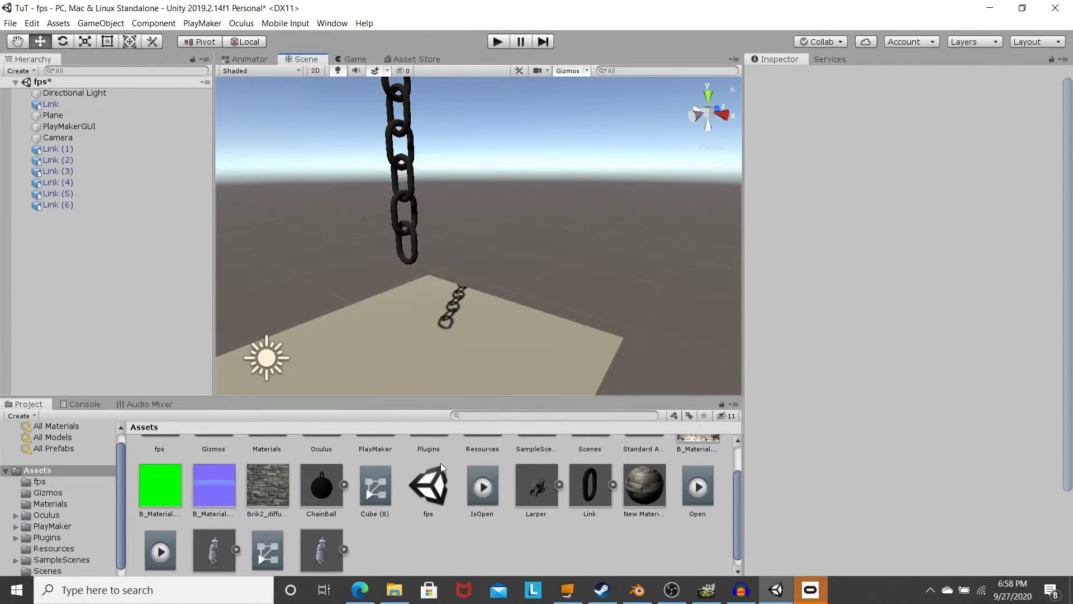
Place the ChainBall model in the scene below the chain and set its Y rotation to 90
left_click_drag(327, 488, 411, 334)
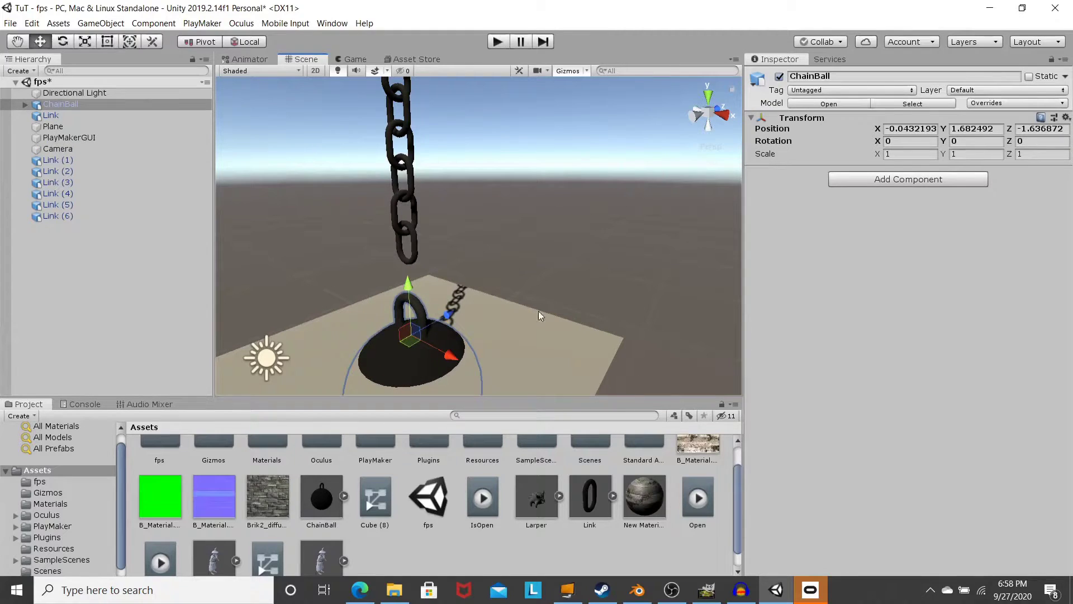
left_click(974, 141)
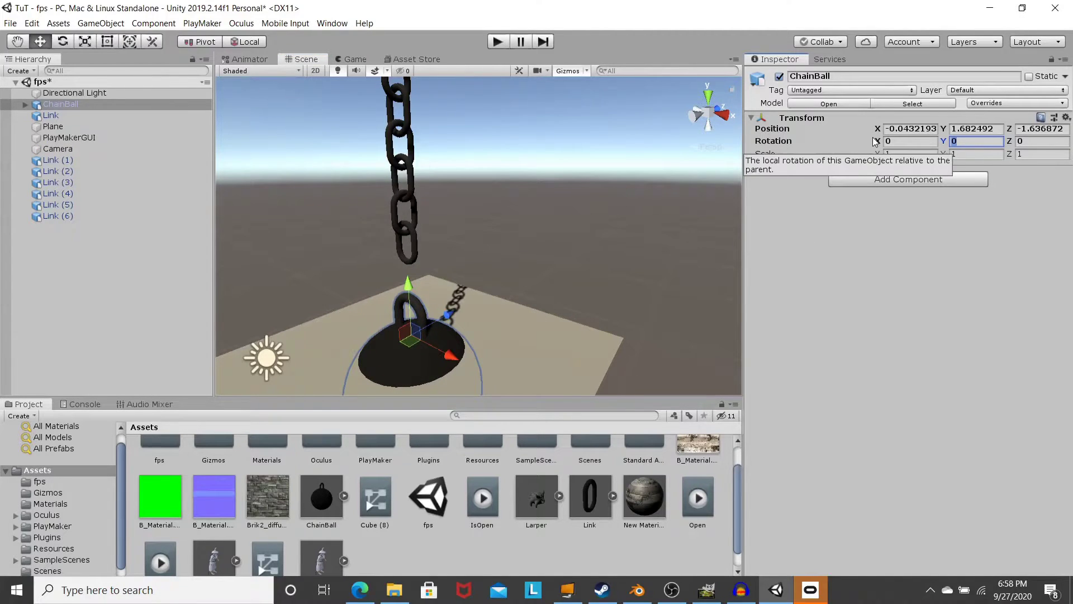
type("90")
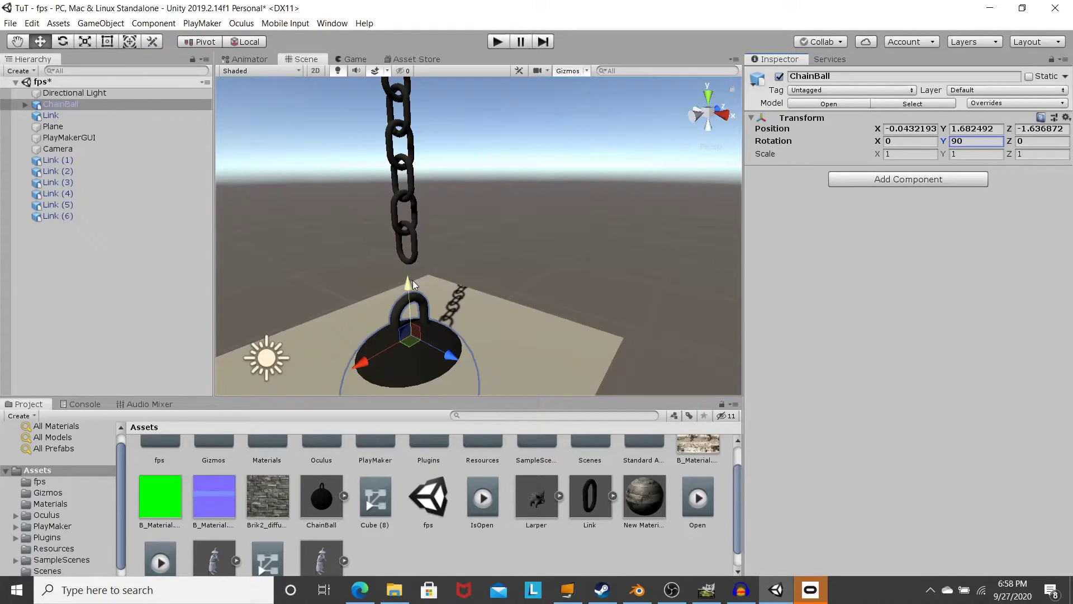
Move the ball under the chain's last link, to about X 1.91, Y 4.55, Z -3.49
left_click_drag(411, 280, 407, 240)
scroll(407, 266, "up", 3)
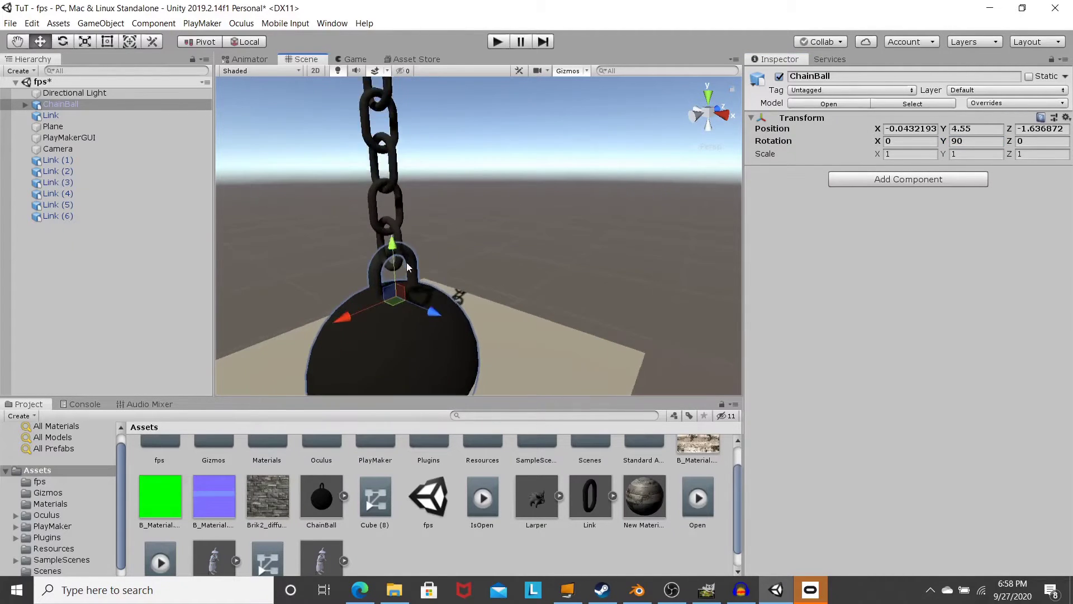
middle_click_drag(407, 269, 537, 261)
left_click_drag(610, 281, 665, 292)
left_click(723, 115)
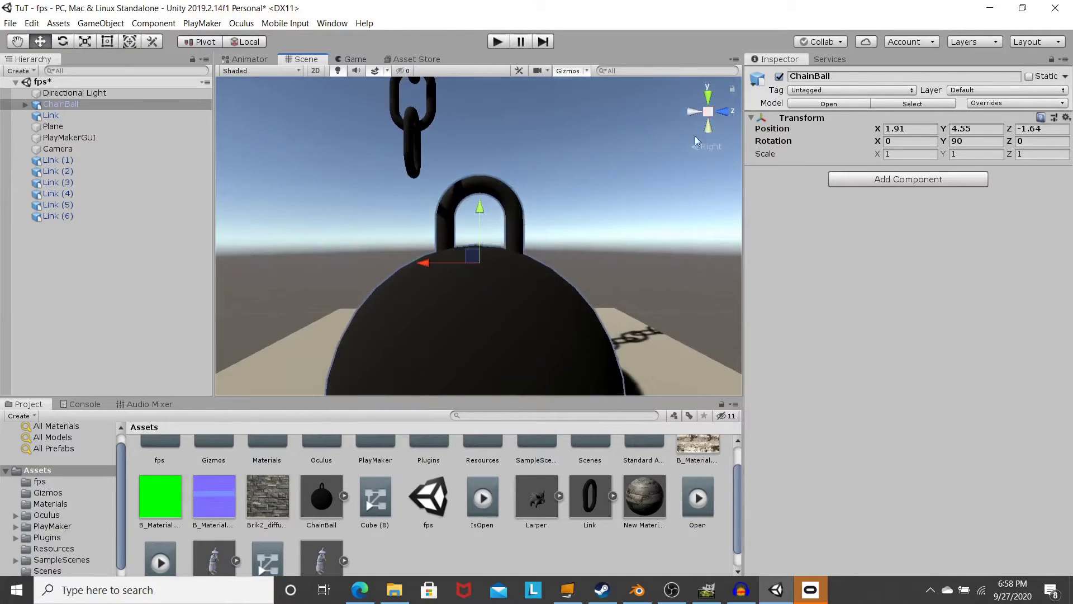
left_click_drag(429, 263, 366, 264)
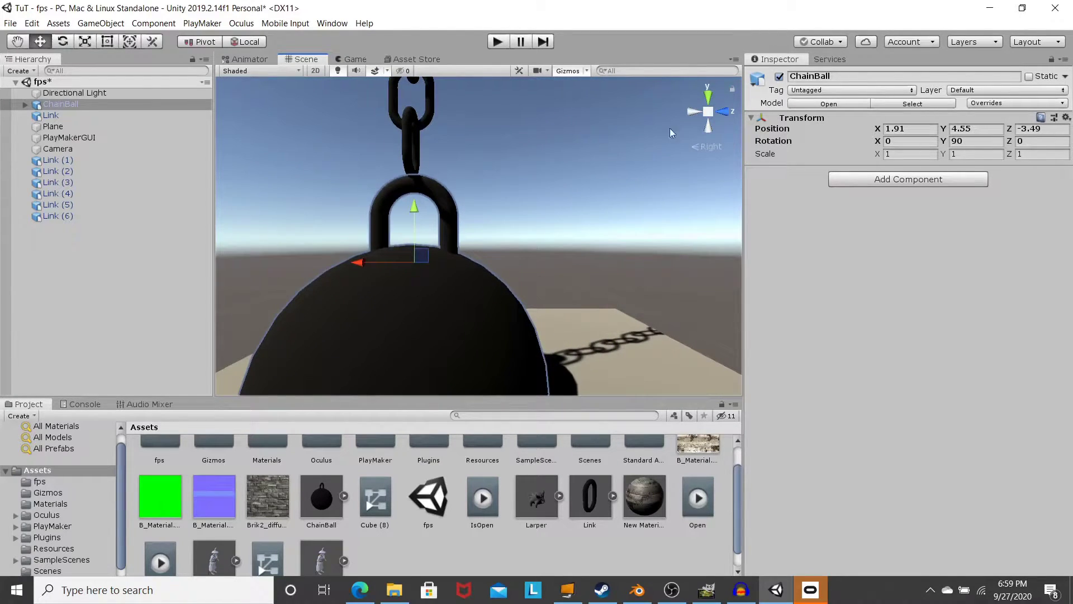
Scale the ball uniformly to about 0.504 and raise it to Y 6.21 so its loop meets the last link
left_click(708, 114)
left_click_drag(444, 215, 447, 196)
key("r")
left_click_drag(441, 240, 414, 256)
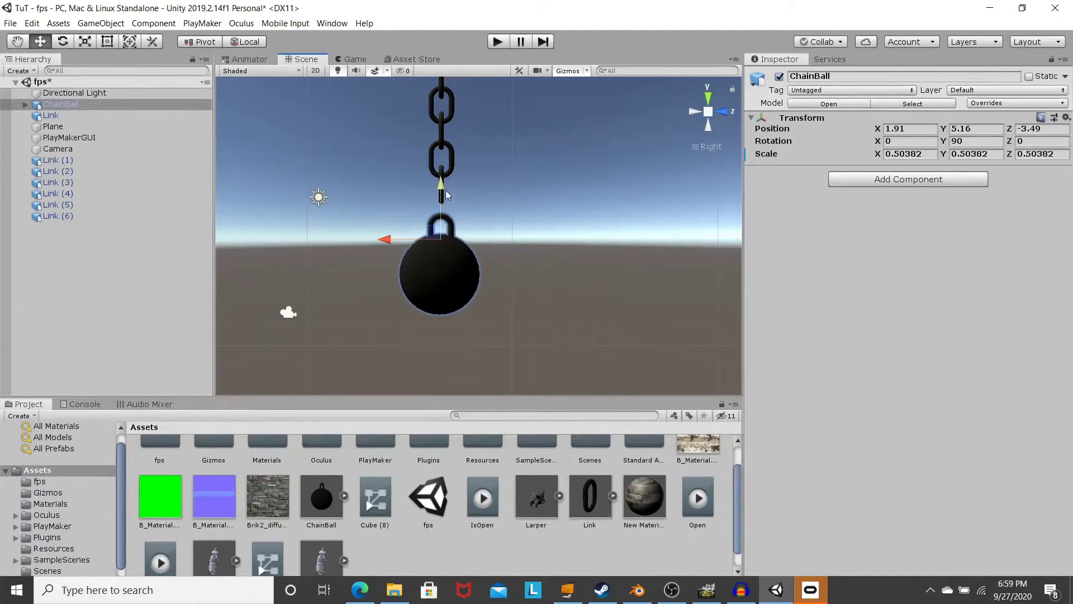
left_click_drag(445, 194, 441, 168)
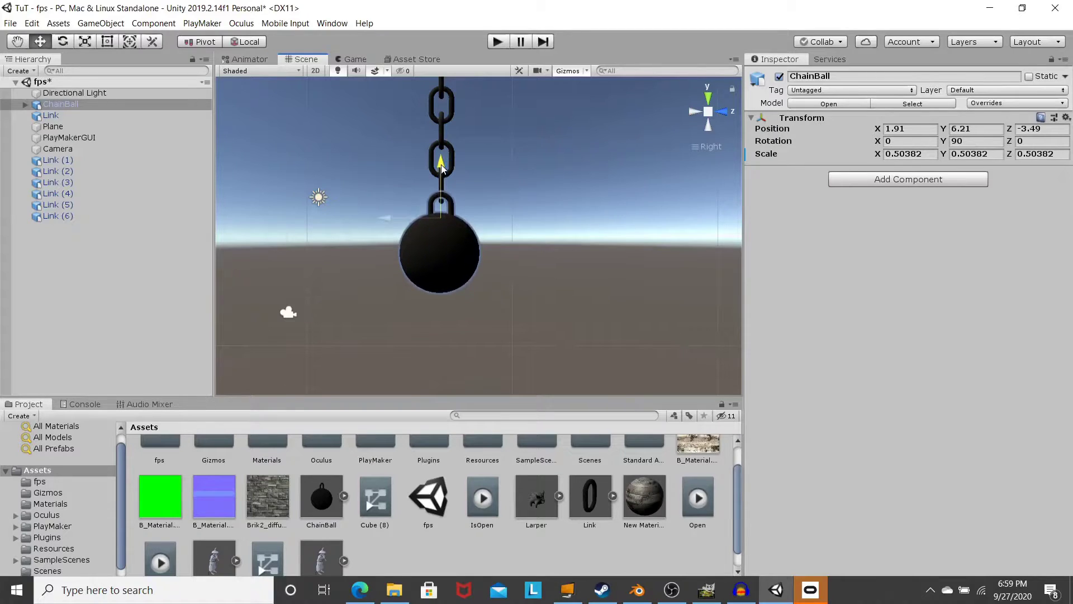
Center the ball under the chain at X 2.35 and check its alignment from several angles
left_click(693, 113)
left_click_drag(655, 217, 665, 217)
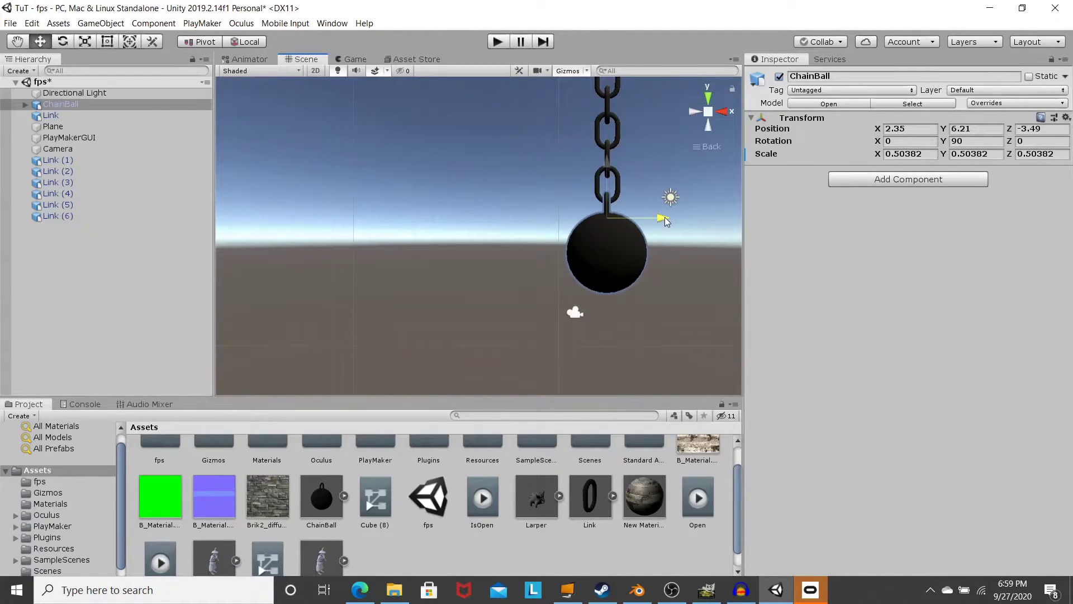
left_click(706, 112)
middle_click_drag(648, 190, 486, 254)
right_click_drag(512, 196, 475, 223)
middle_click_drag(475, 224, 579, 182)
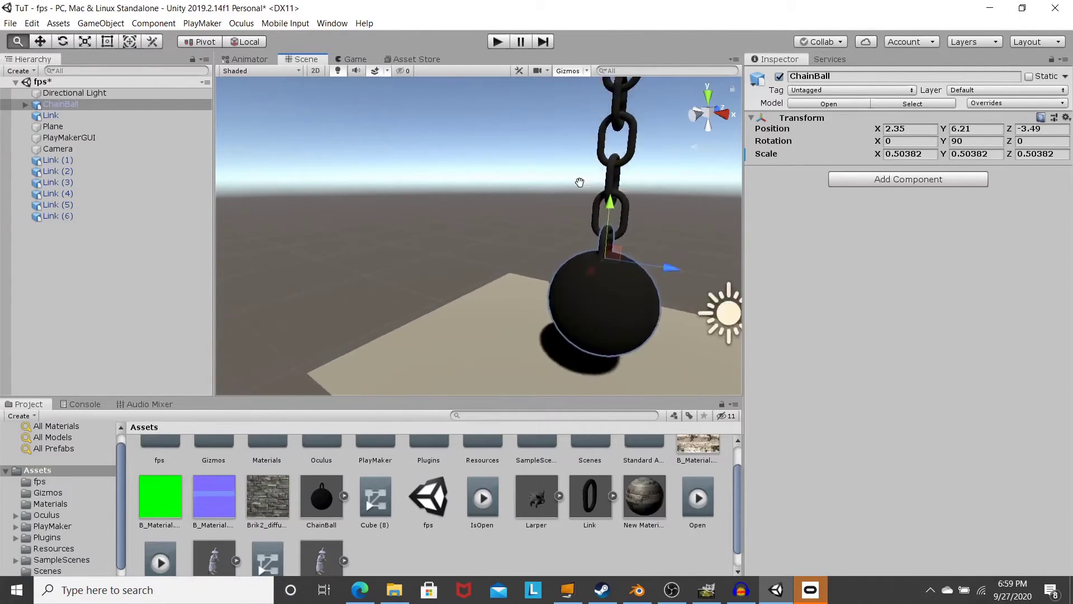
left_click_drag(579, 182, 476, 232, "alt")
scroll(478, 231, "down", 4)
right_click_drag(494, 213, 501, 244, "alt")
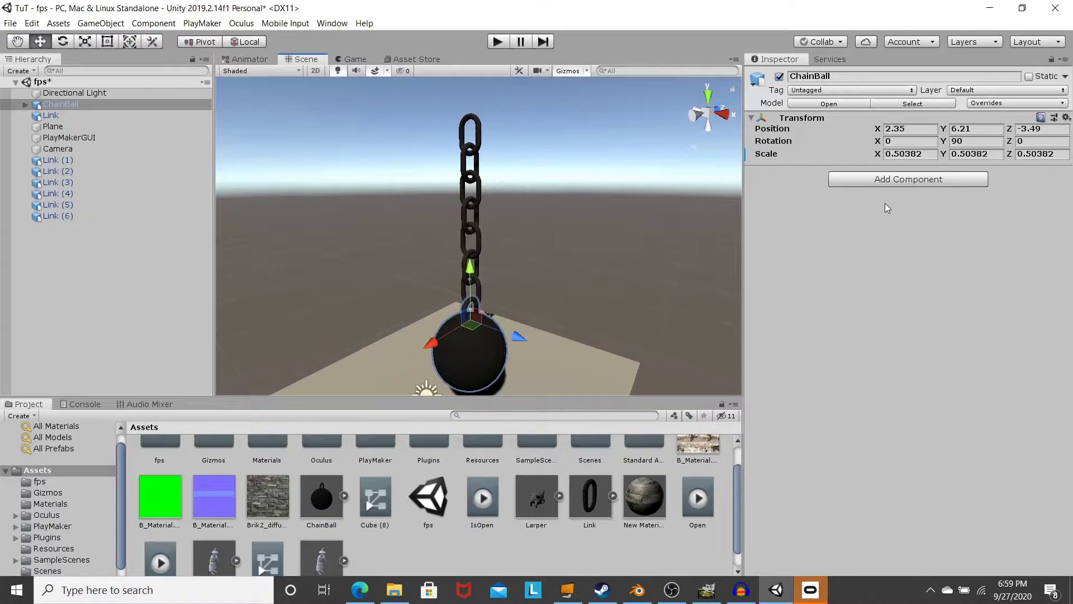
Add a convex Mesh Collider and a Rigidbody with a mass of 20 to the ball
left_click(870, 177)
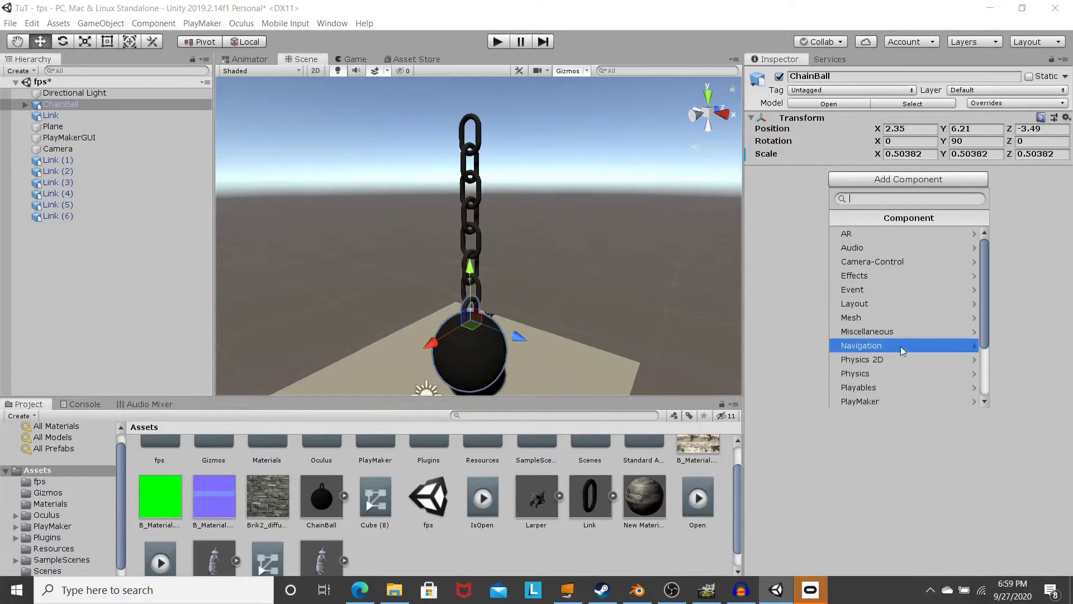
left_click(894, 372)
left_click(870, 387)
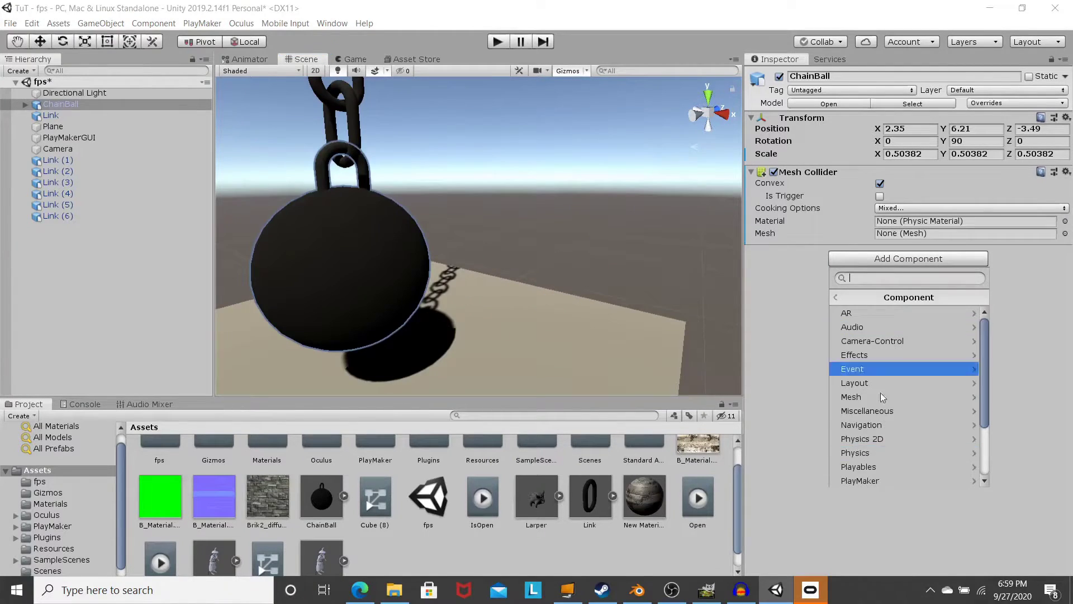
left_click(897, 455)
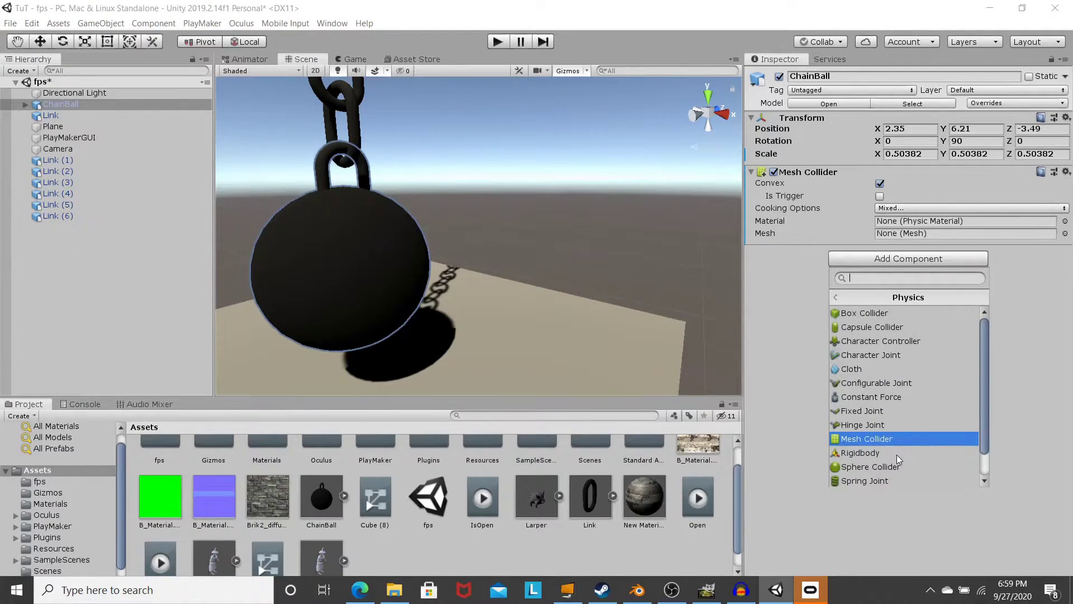
left_click(883, 454)
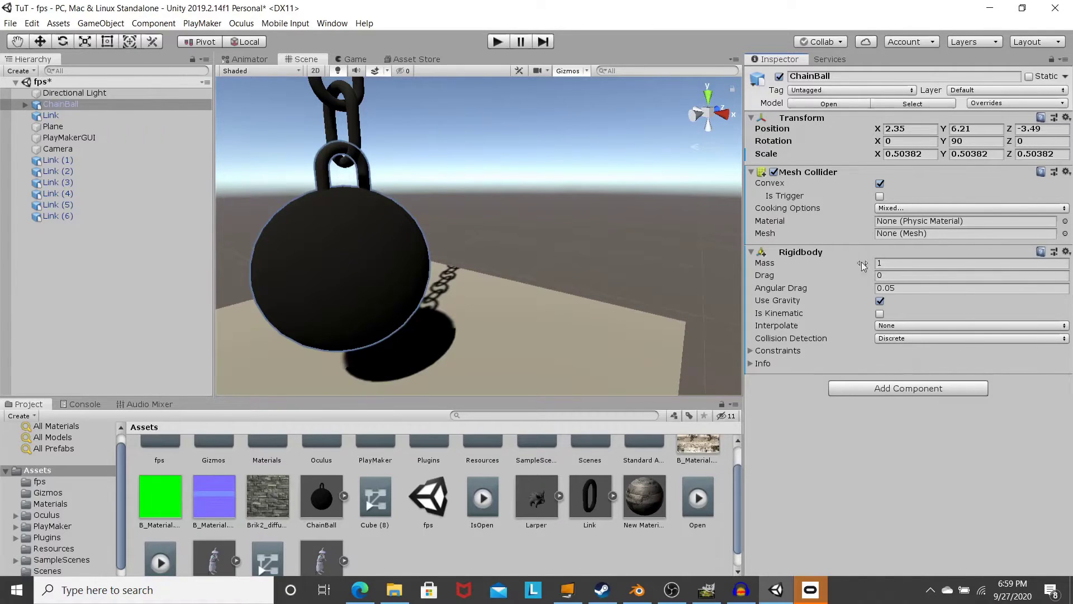
left_click(890, 260)
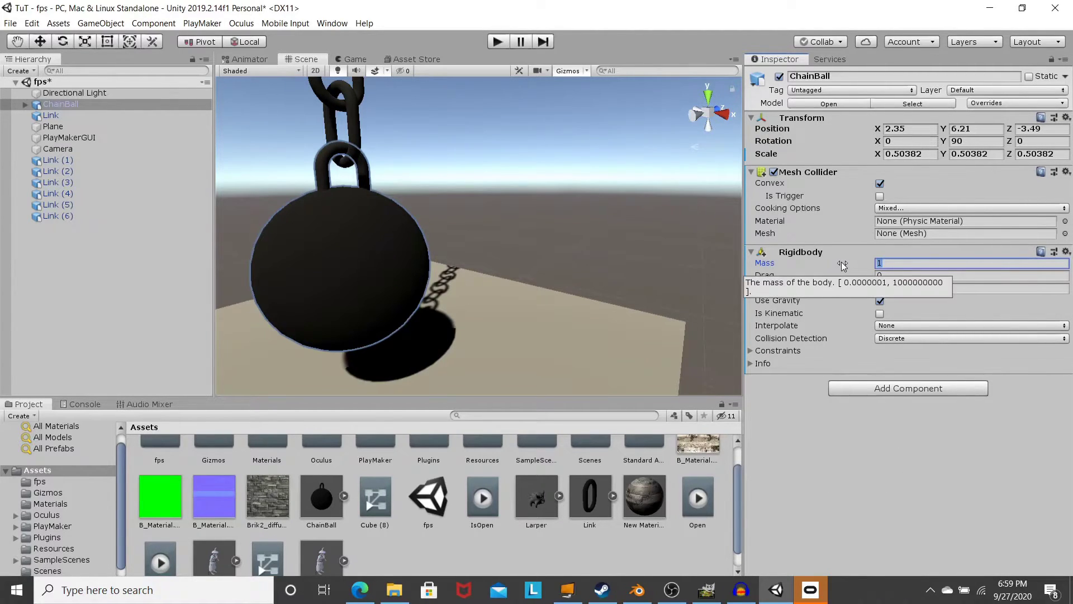
type("20")
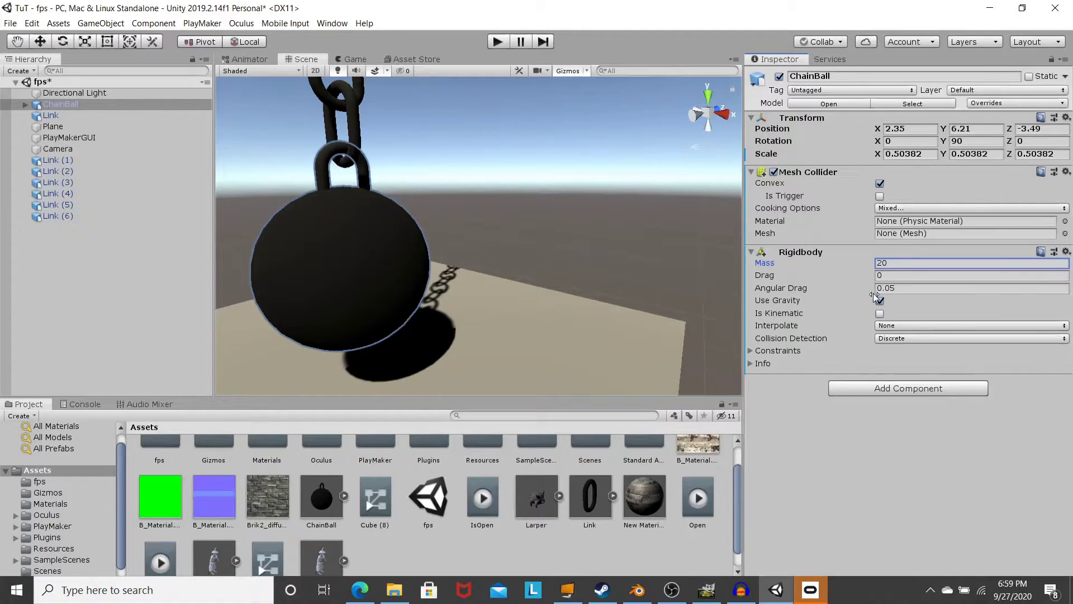
Add a Hinge Joint to the ball and set its connected body to Link (6)
left_click(859, 387)
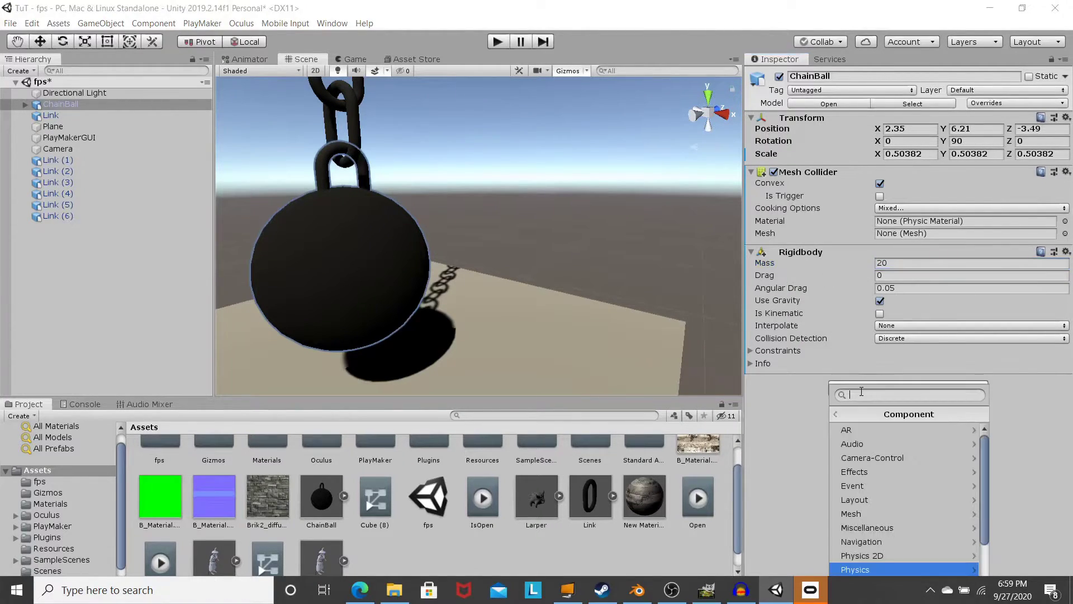
left_click(905, 566)
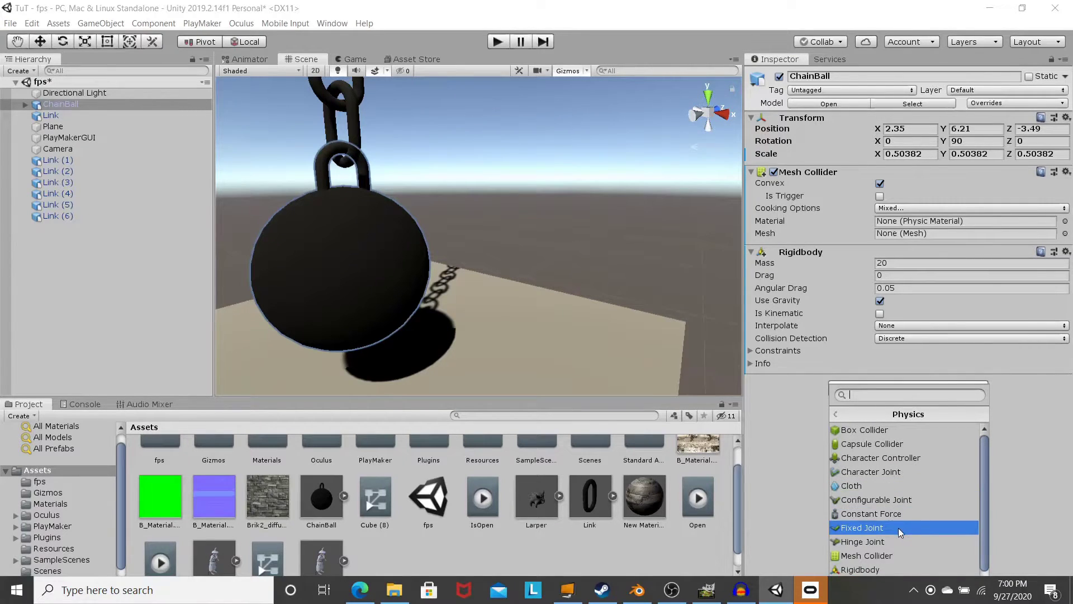
left_click(890, 538)
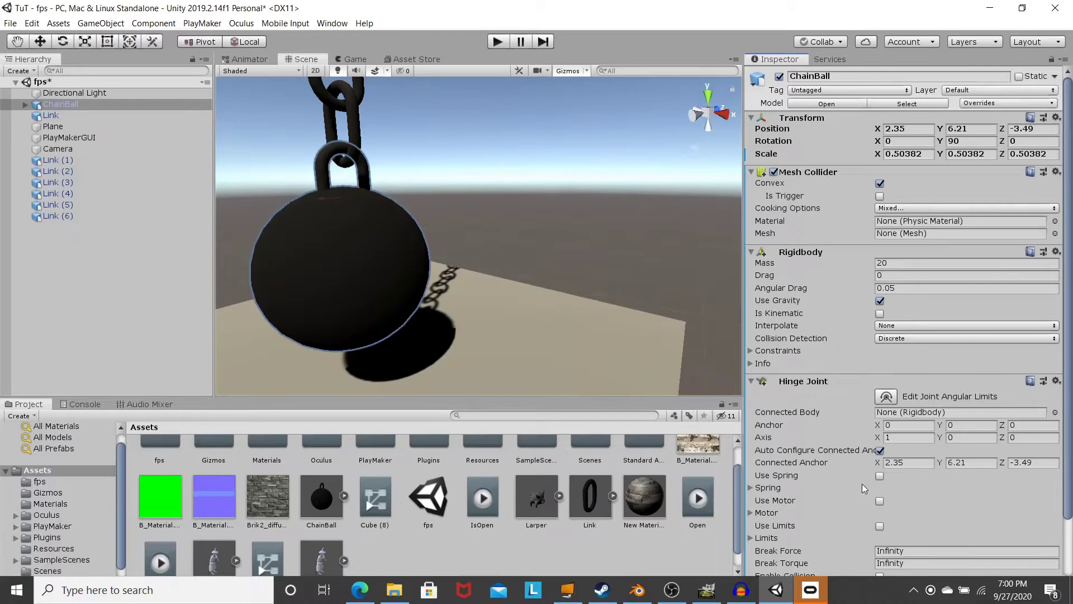
scroll(861, 480, "down", 3)
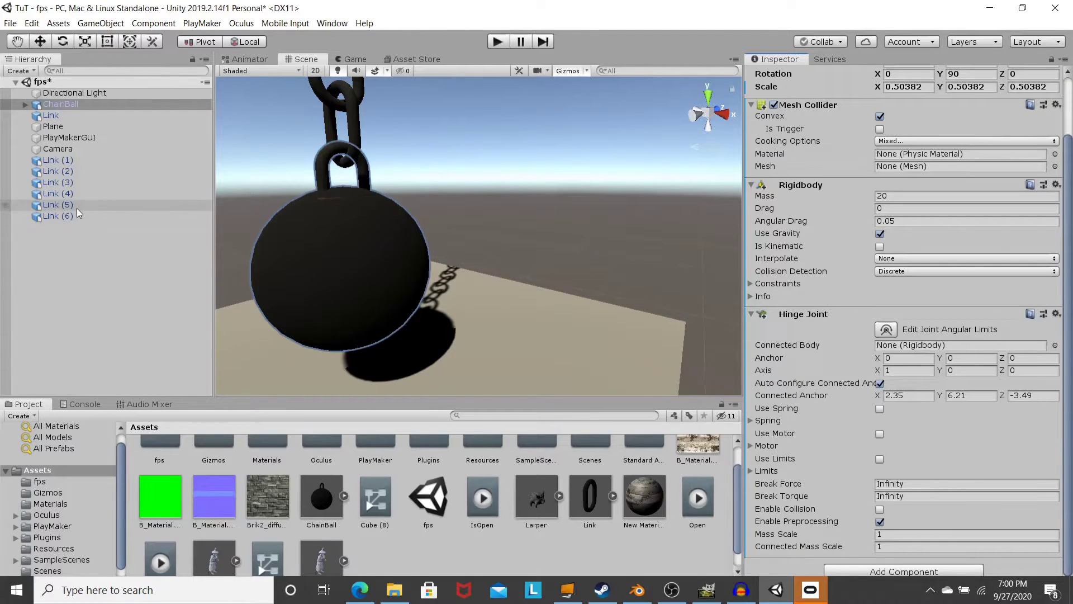
left_click_drag(68, 216, 913, 348)
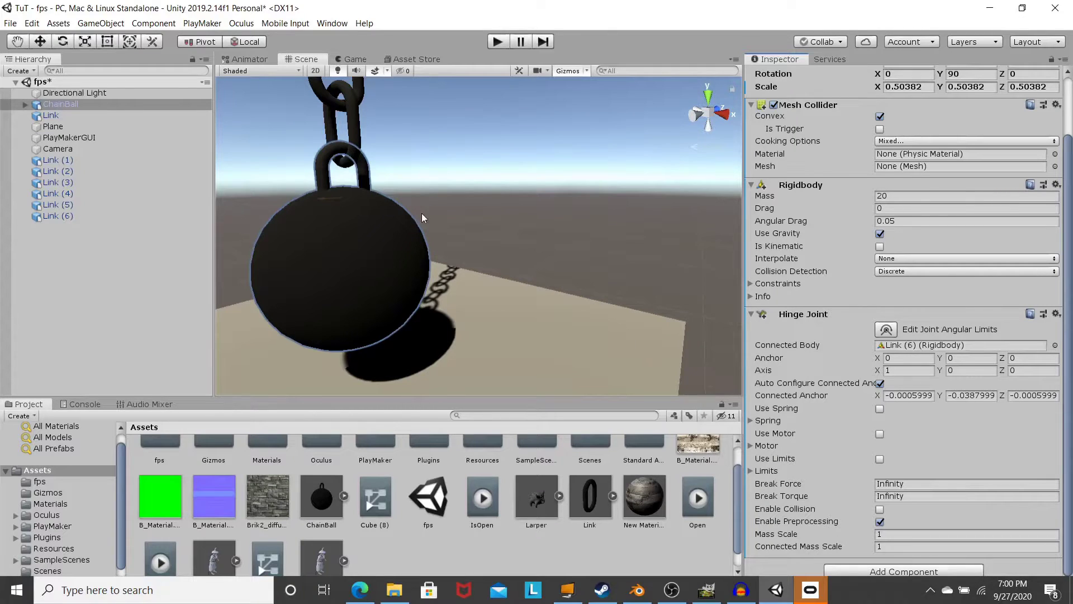
Run the scene and swing the chain and ball by moving the top link around in the Scene view
left_click(496, 42)
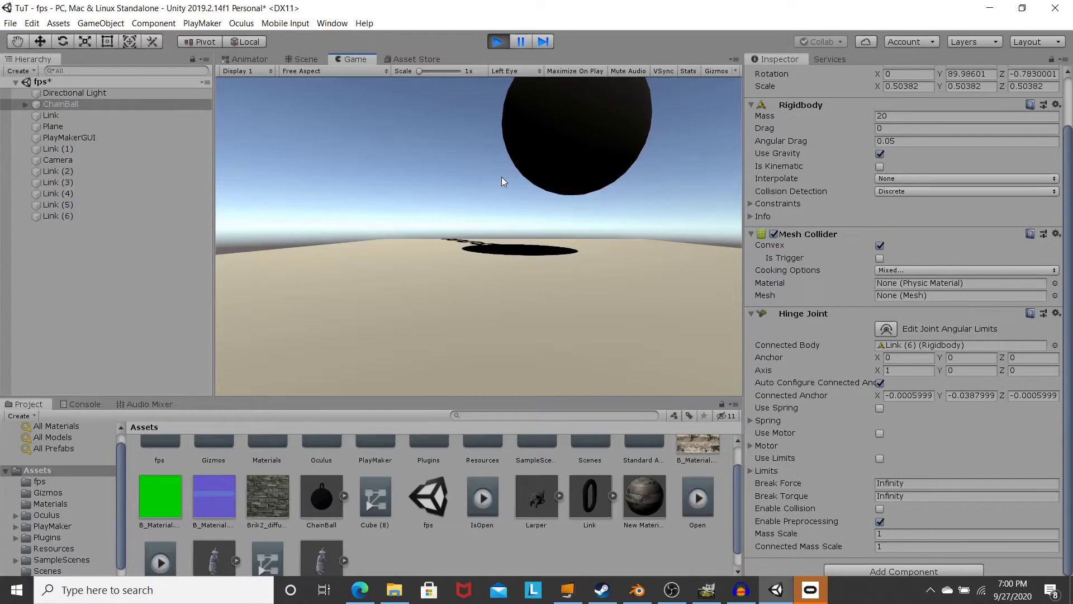
left_click(304, 58)
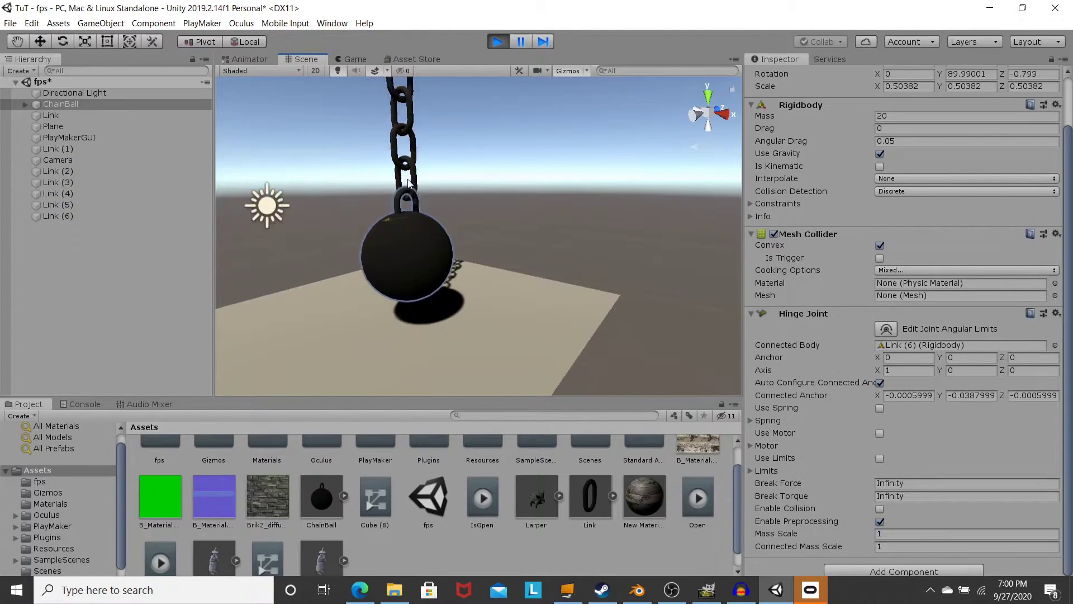
middle_click_drag(420, 158, 499, 246)
left_click(525, 134)
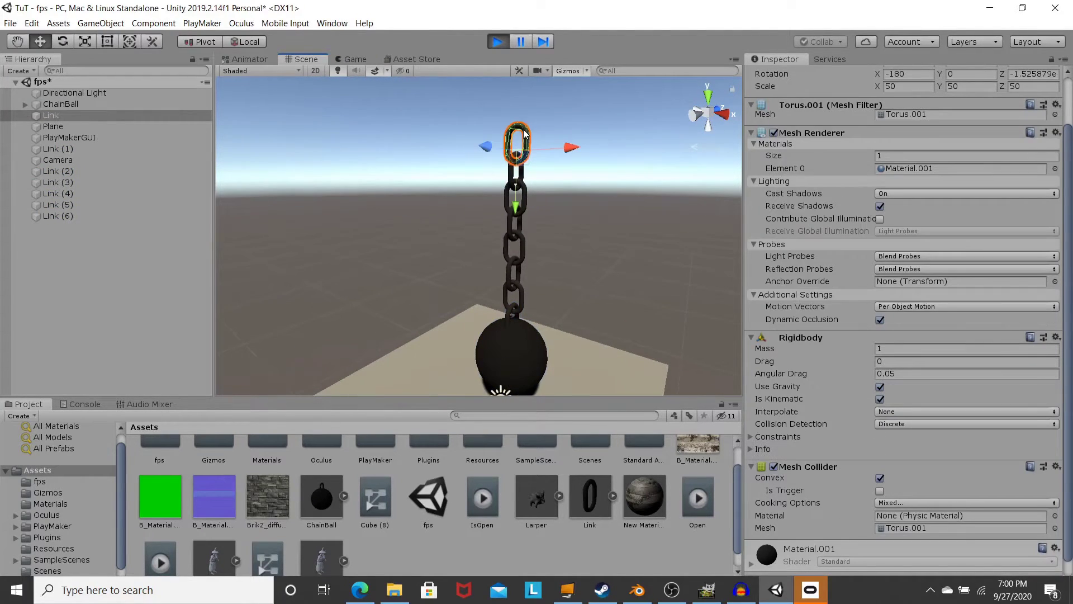
mouse_move(513, 140)
left_mouse_down()
mouse_move(484, 145)
mouse_move(518, 154)
mouse_move(488, 139)
mouse_move(434, 144)
mouse_move(405, 130)
mouse_move(418, 115)
mouse_move(440, 117)
mouse_move(532, 141)
mouse_move(499, 131)
left_mouse_up()
left_click(509, 133)
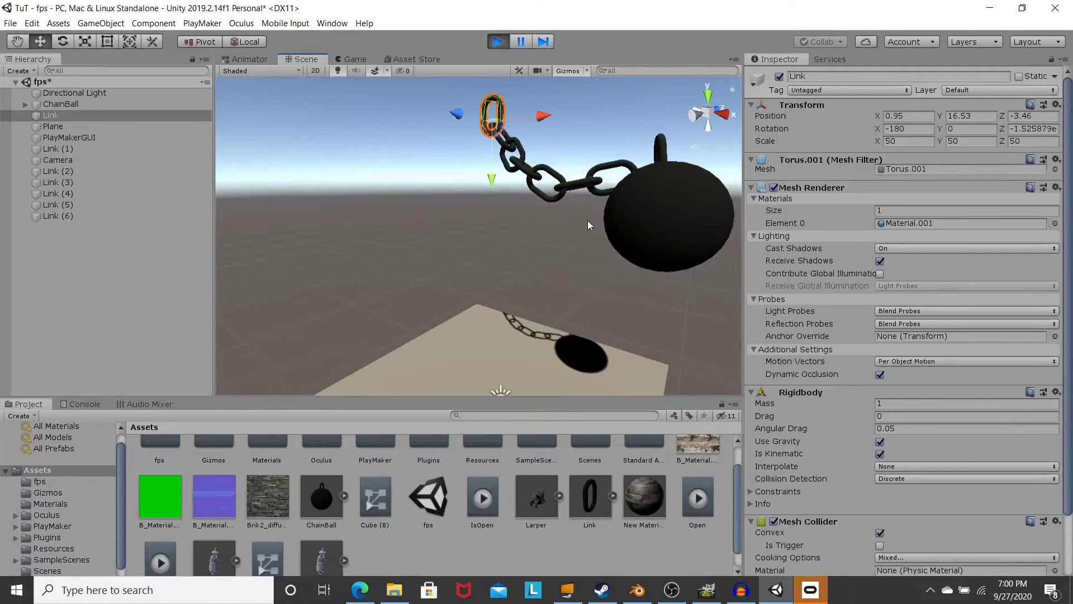
Turn off Is Kinematic on the top link to drop the chain, turn it back on and stop the simulation
left_click(879, 454)
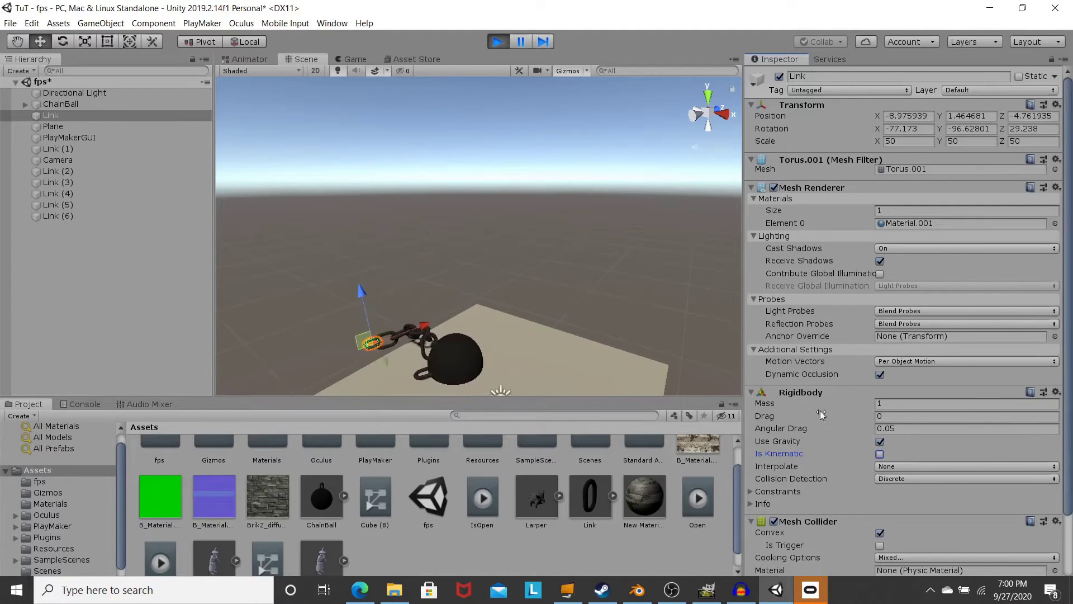
left_click(880, 454)
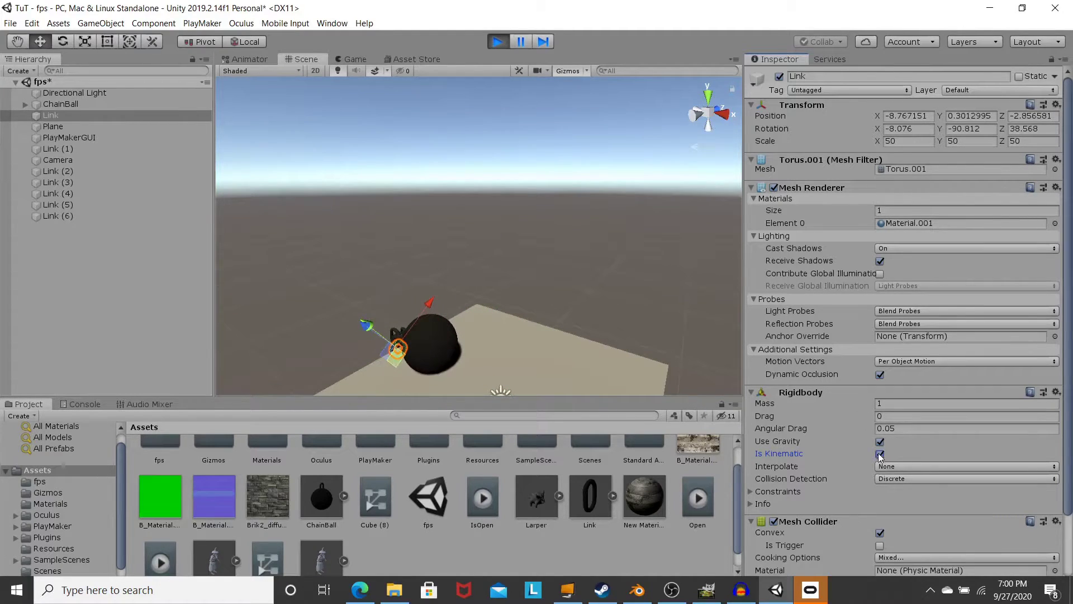
left_click(495, 41)
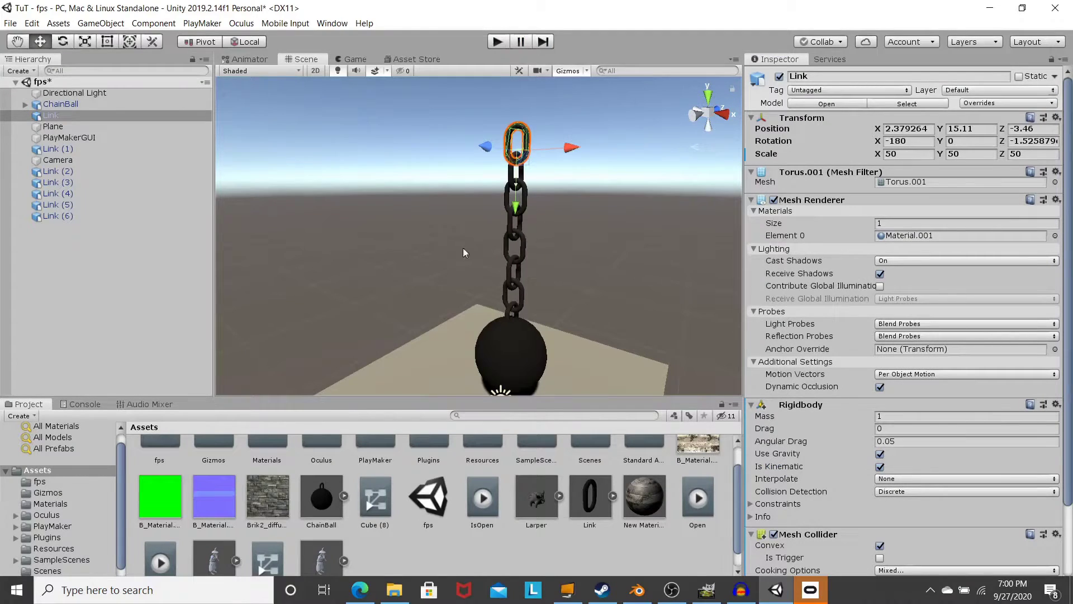
Try to move the top link on its own along X, and undo the move
middle_click_drag(463, 248, 423, 243)
scroll(453, 263, "up", 4)
middle_click_drag(461, 283, 464, 289)
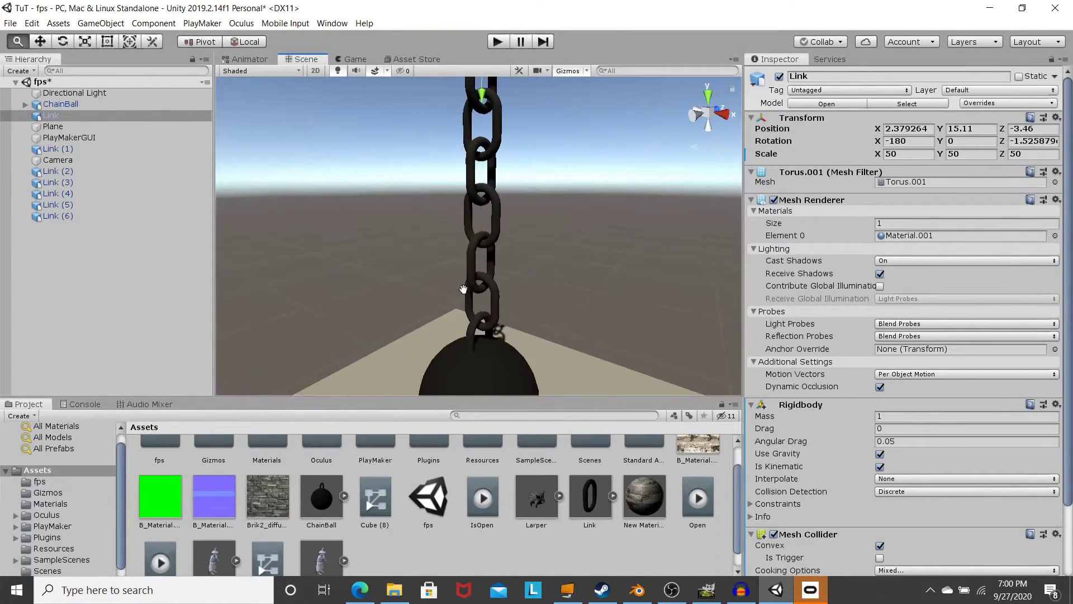
scroll(443, 223, "down", 6)
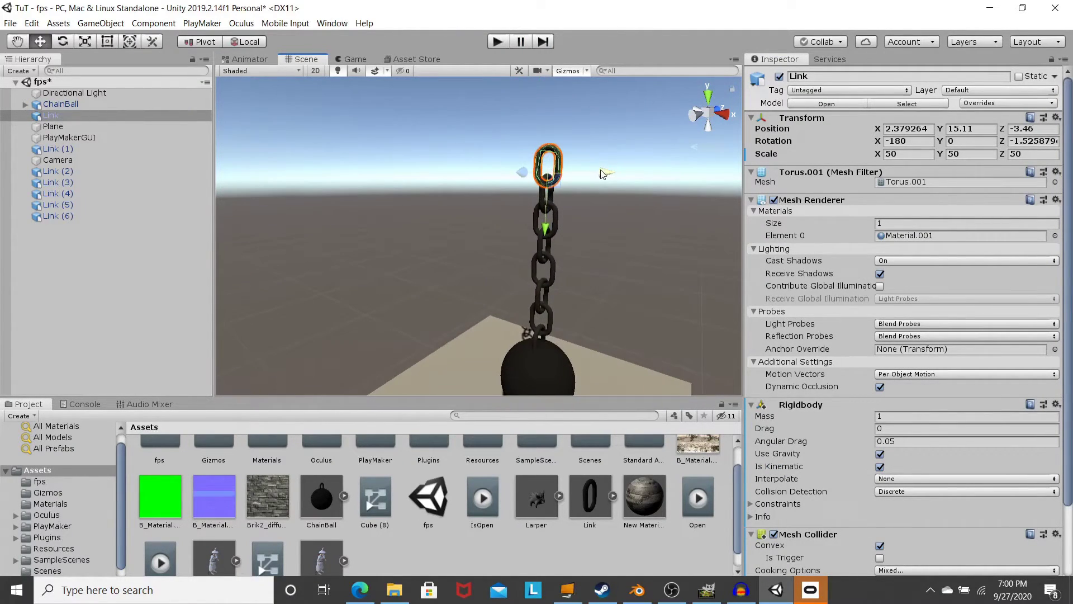
left_click_drag(603, 177, 515, 170)
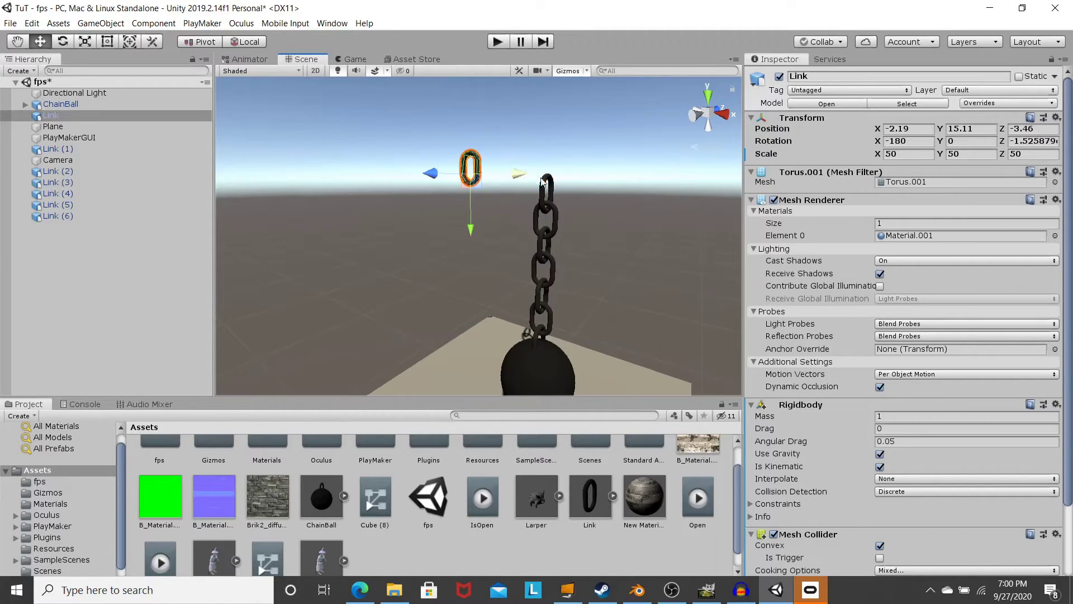
key("ctrl+z")
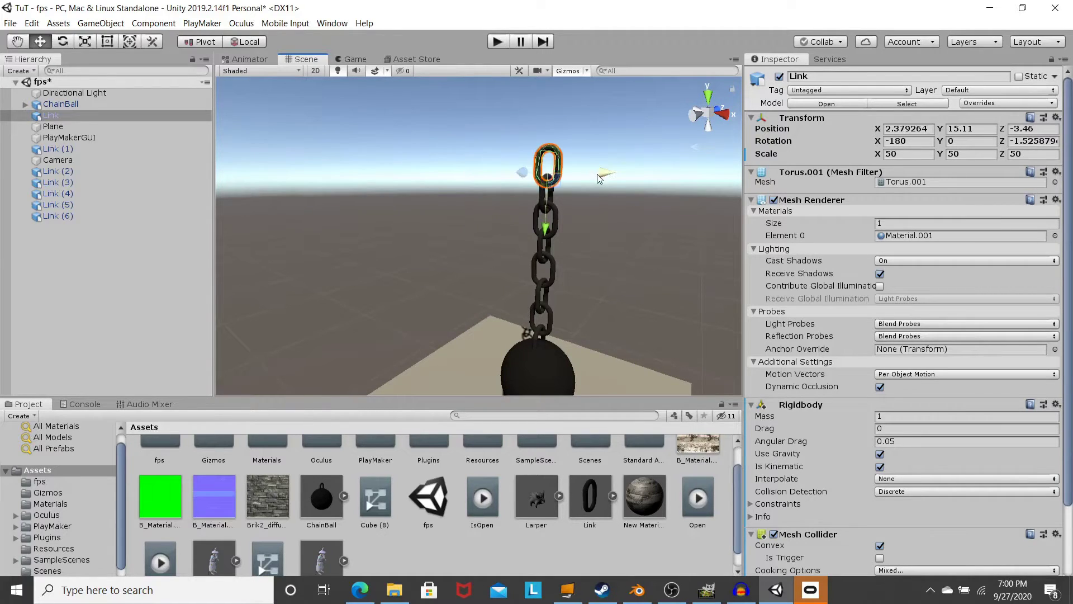
Select ChainBall together with all seven links and move them as a group along the negative X direction
left_click(62, 105, "ctrl")
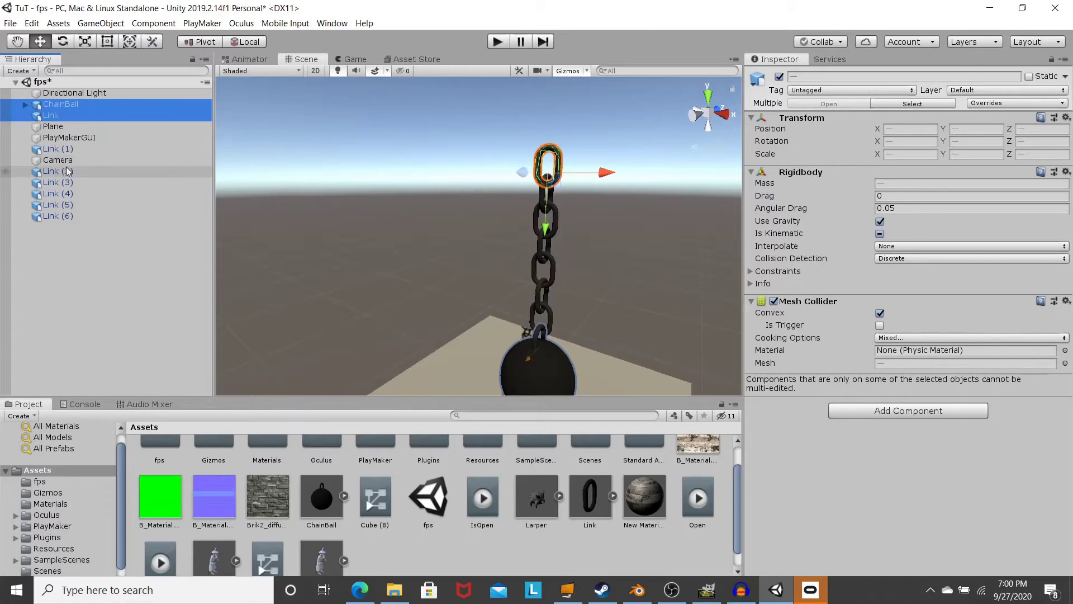
left_click(59, 171, "ctrl")
left_click(75, 215, "shift")
left_click(69, 216)
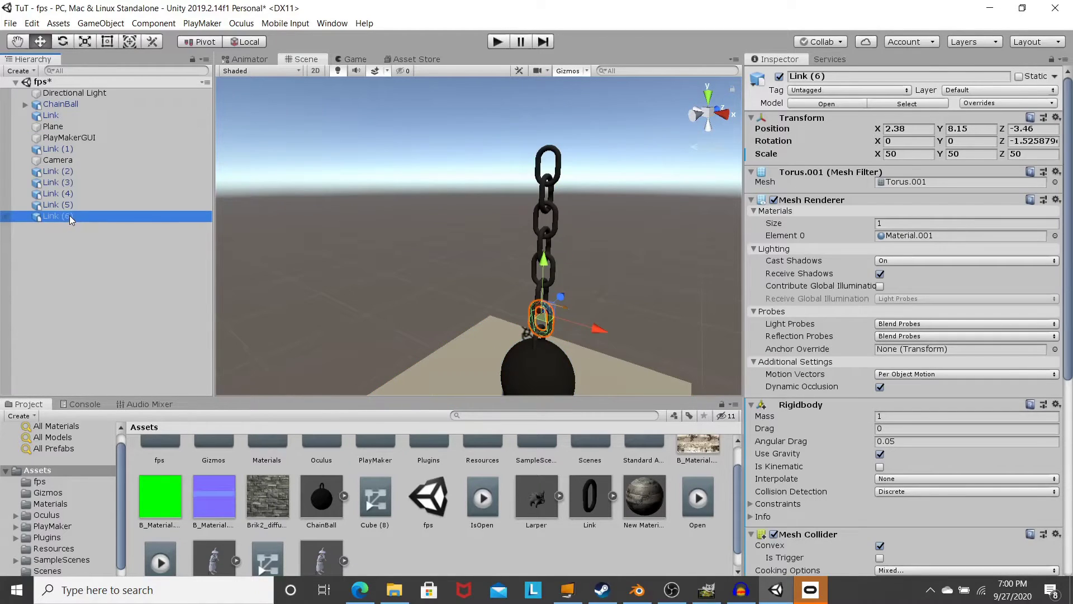
left_click(66, 175, "shift")
left_click(55, 115, "ctrl")
left_click(59, 106, "ctrl")
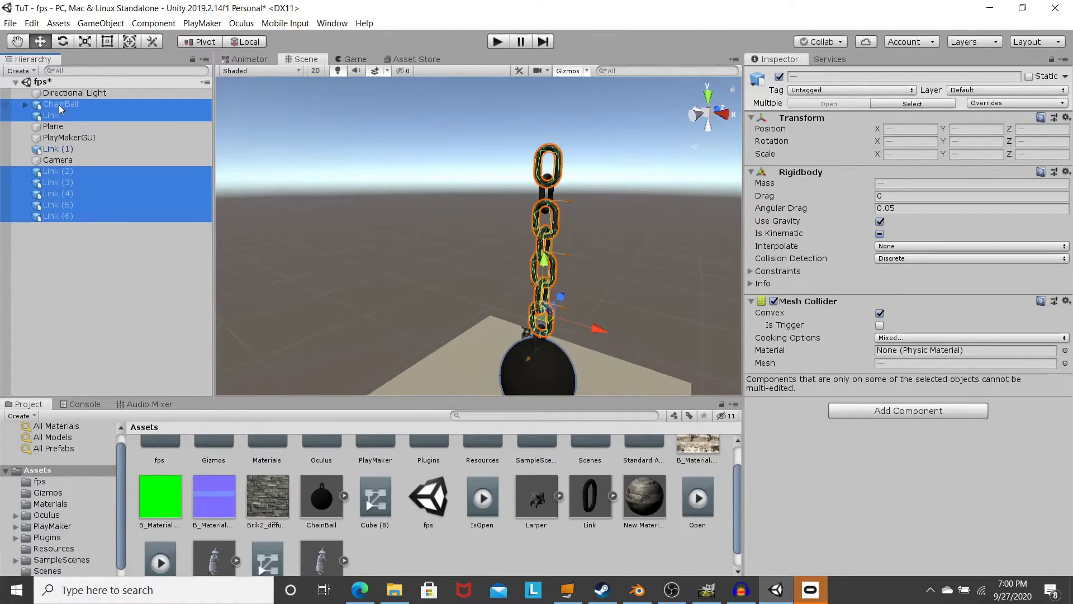
left_click(74, 148, "ctrl")
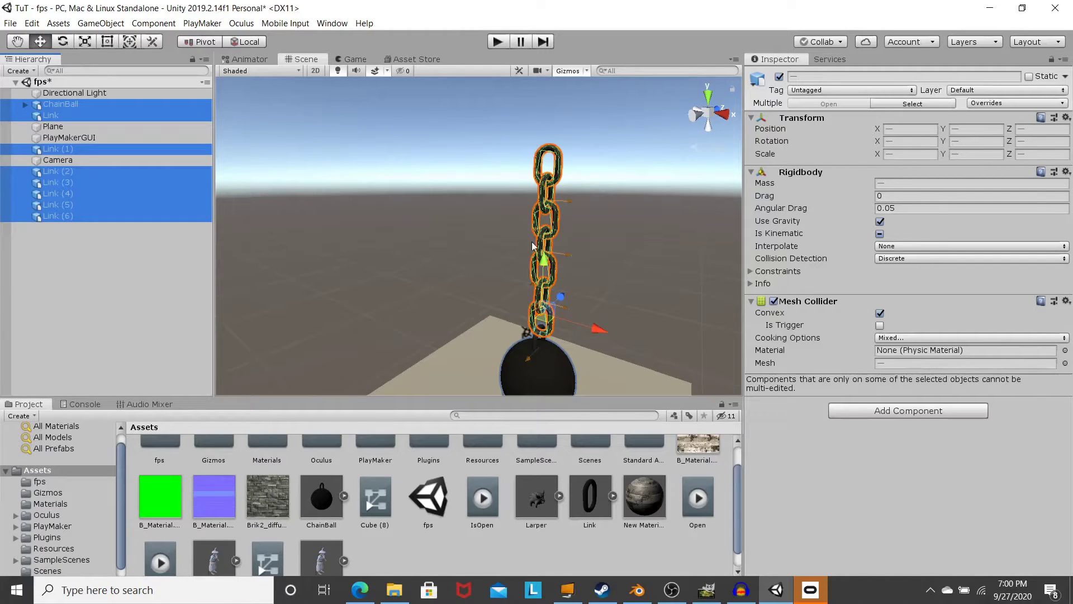
left_click_drag(595, 327, 465, 316)
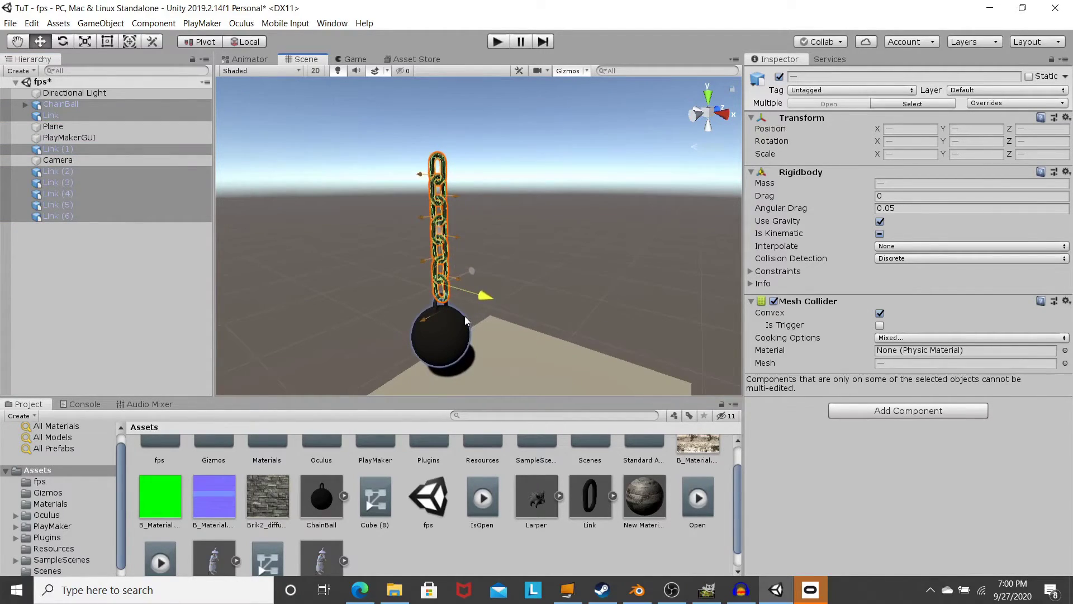
Try to rotate the selected ball and links together, and undo the rotations
left_click(693, 114)
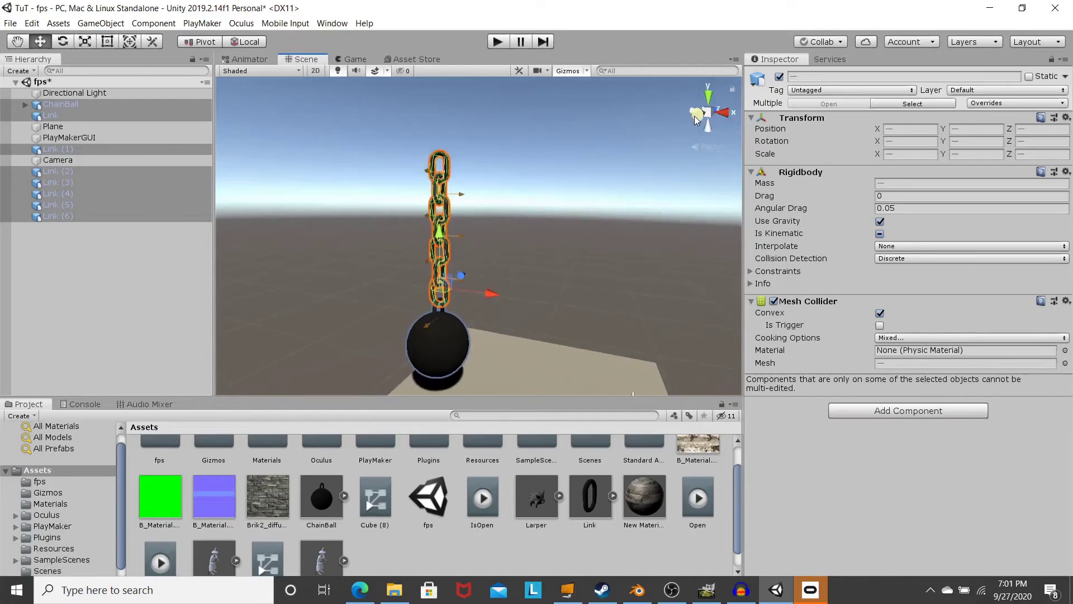
left_click(707, 114)
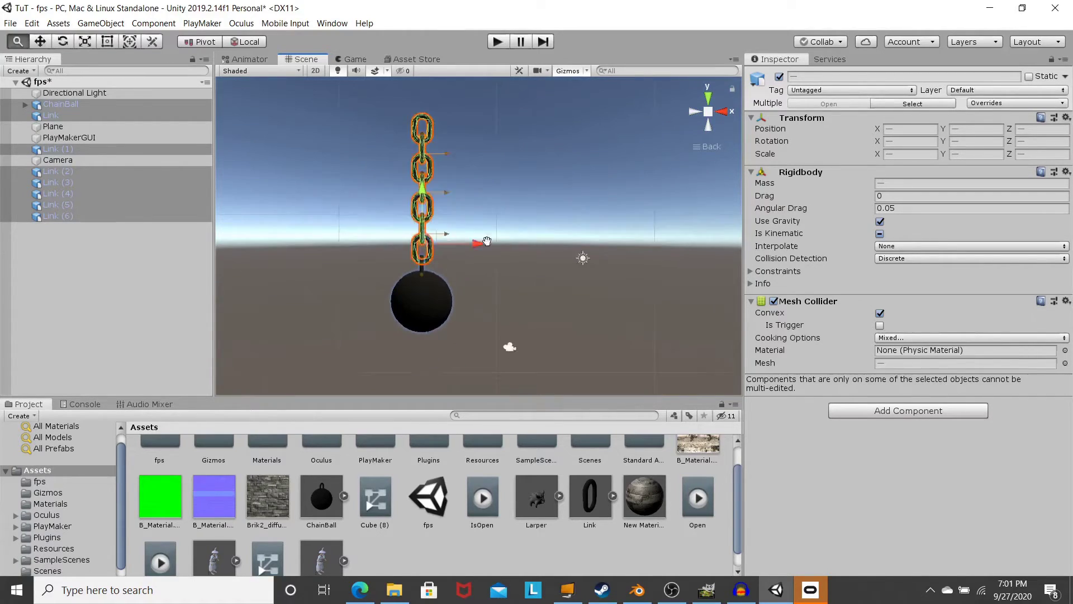
left_click_drag(411, 190, 409, 208)
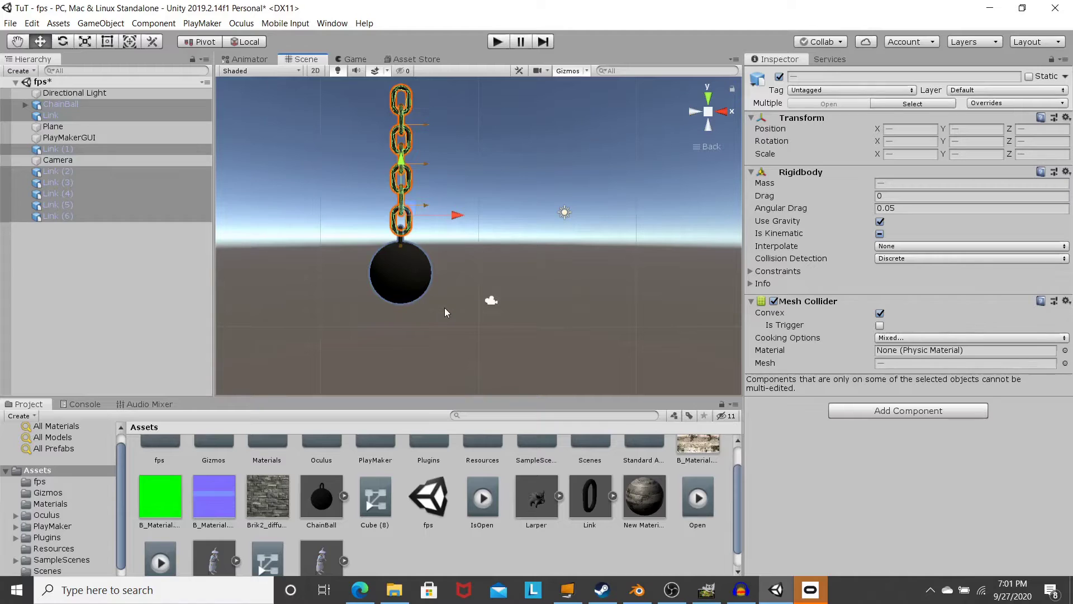
key("e")
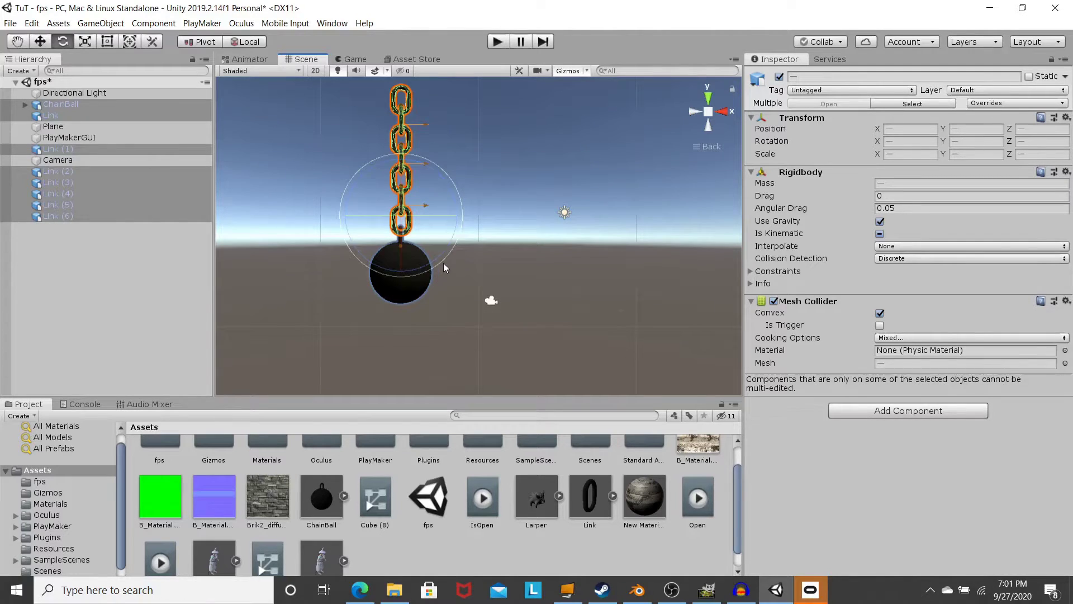
left_click_drag(443, 264, 397, 295)
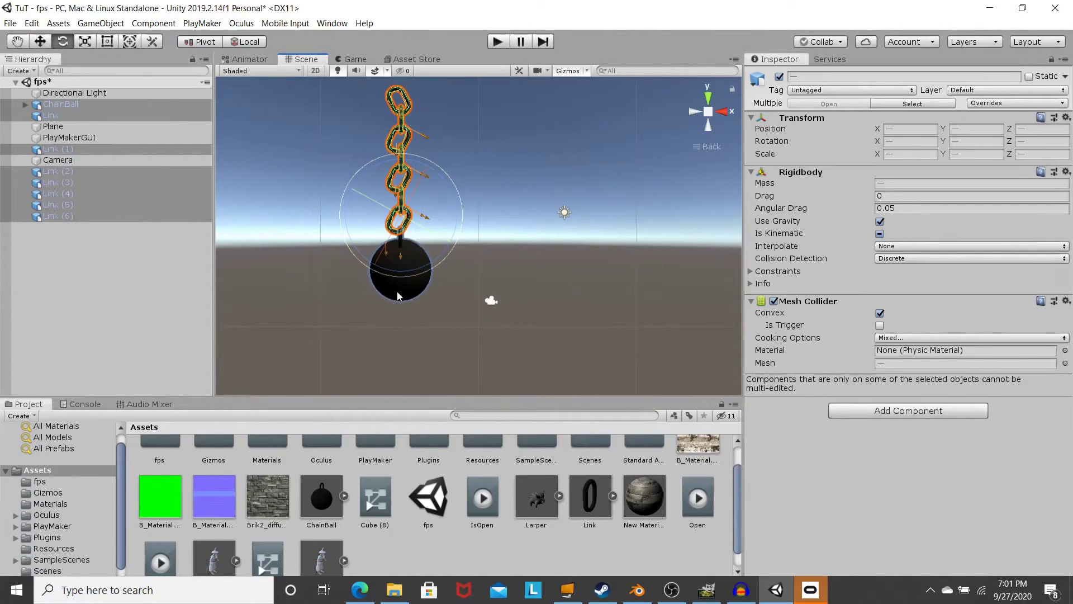
key("ctrl+z")
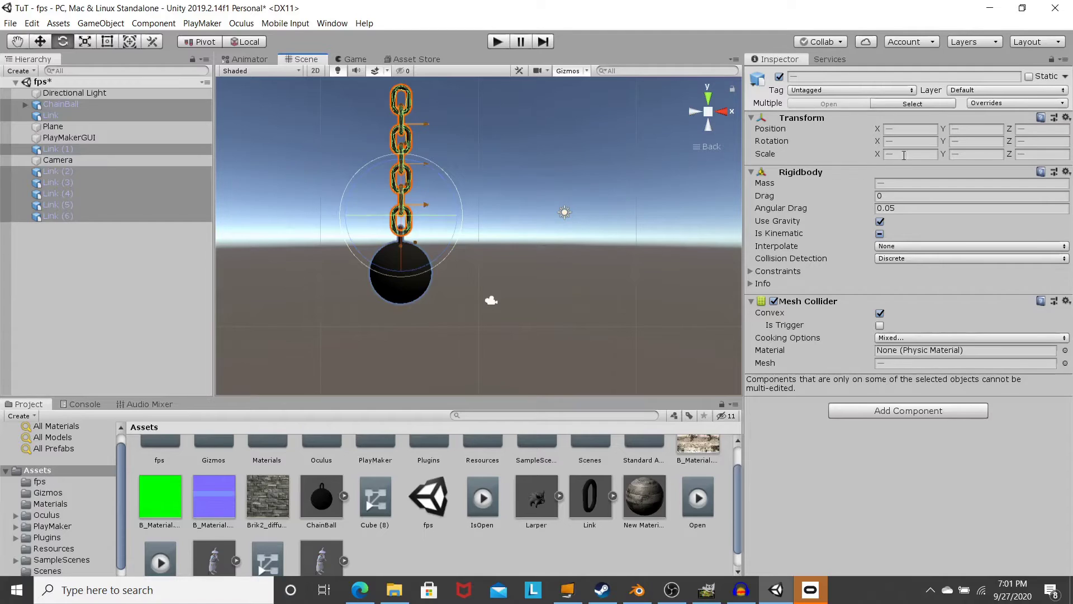
left_click_drag(878, 141, 374, 214)
key("ctrl+z")
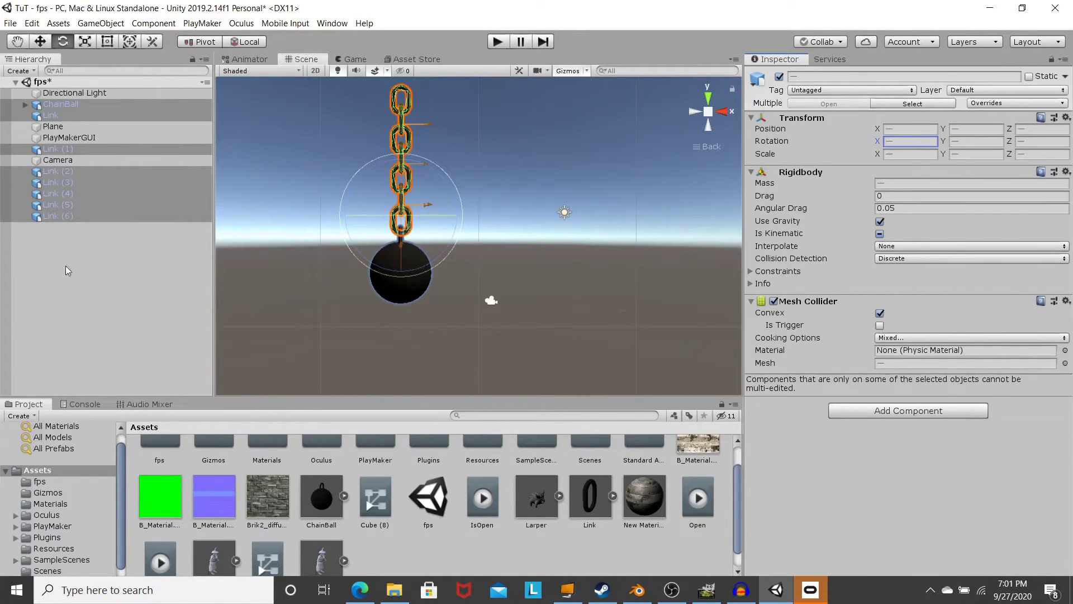
Create an empty GameObject and place it at the top link, at X -5.23, Y 14.3, Z -3.5
left_click(48, 277)
left_click(101, 23)
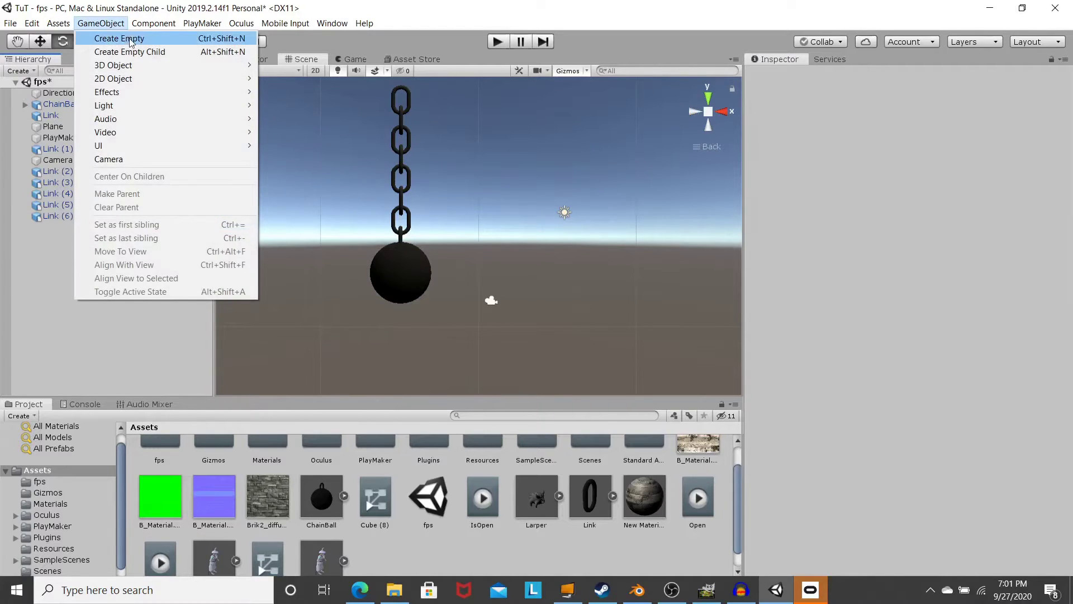
left_click(132, 37)
key("w")
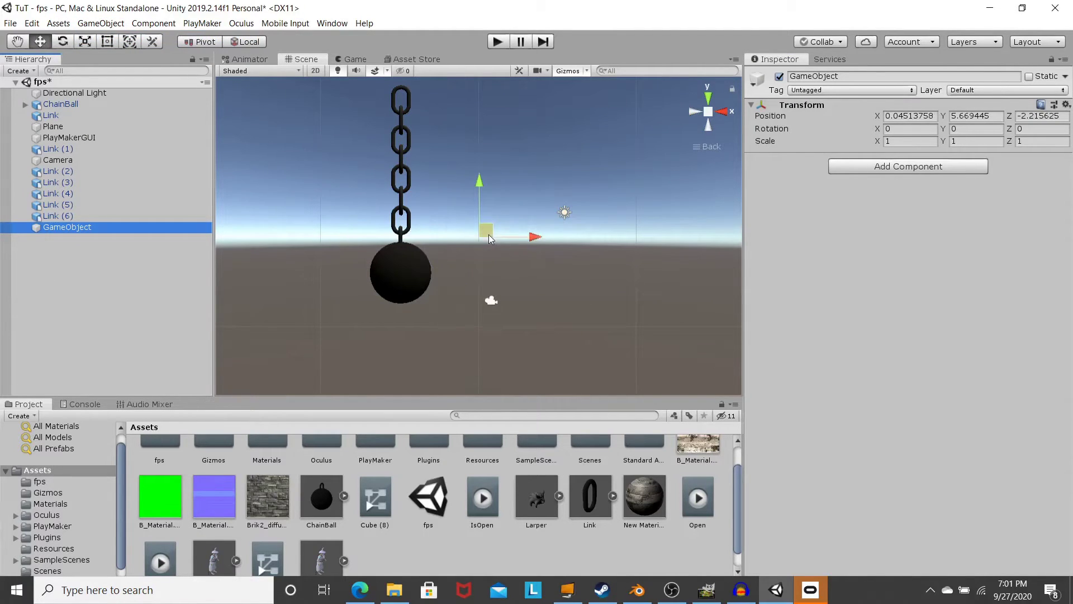
left_click_drag(485, 233, 406, 95)
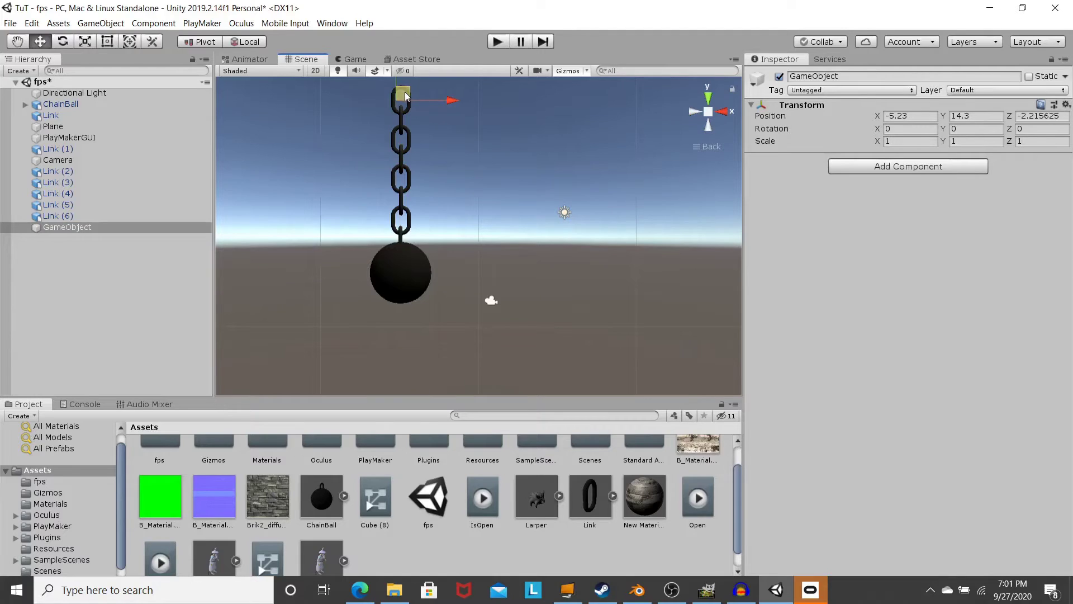
left_click(724, 116)
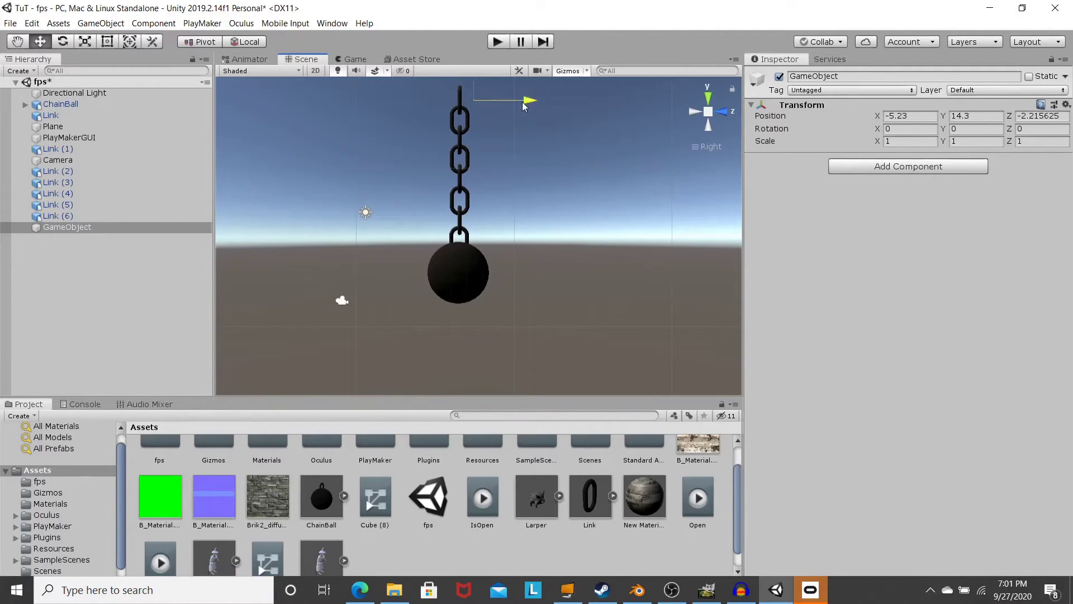
left_click(692, 108)
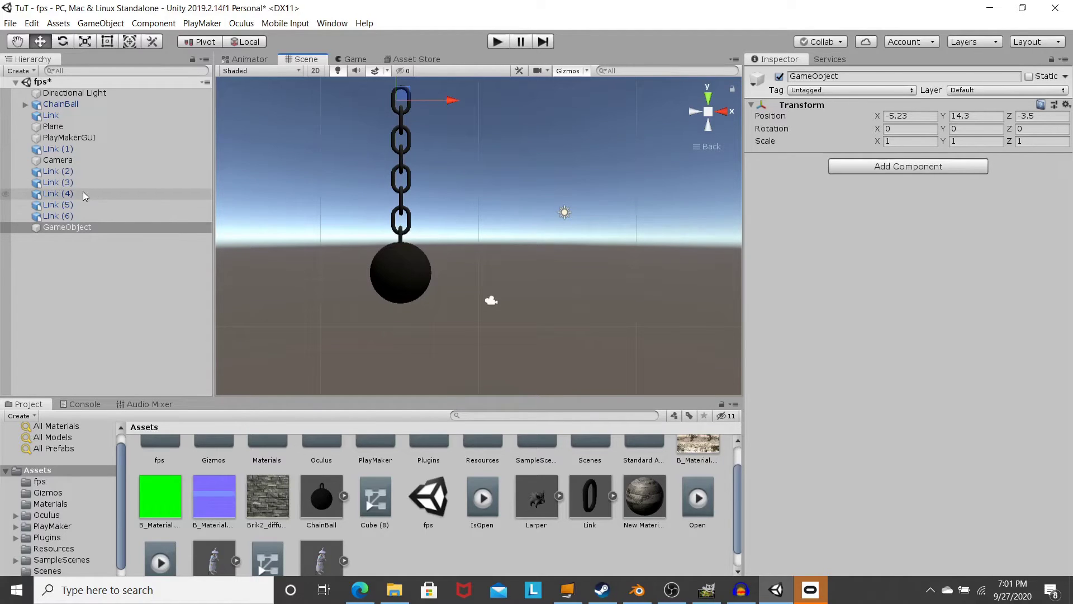
Parent ChainBall and all seven links to the empty GameObject
left_click(77, 172, "shift")
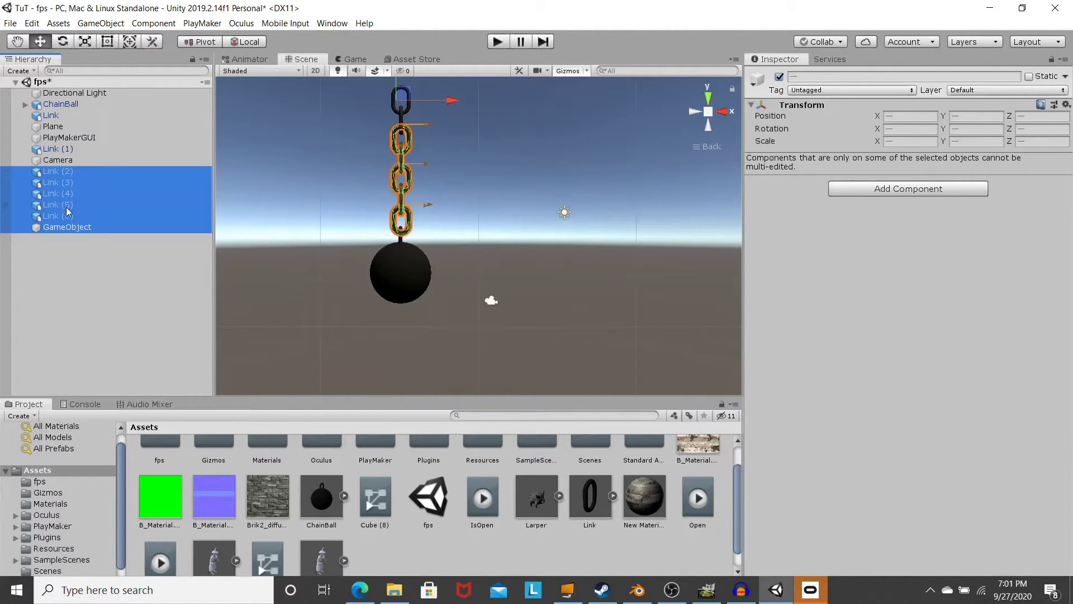
left_click(66, 212)
left_click(65, 171, "shift")
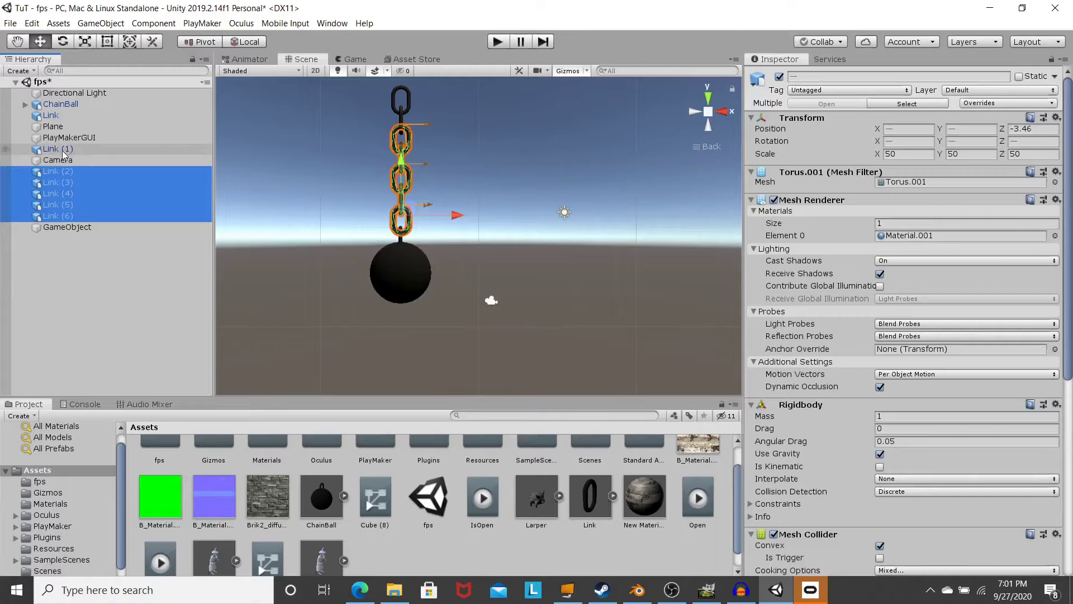
left_click(65, 148, "ctrl")
left_click(56, 115, "ctrl")
left_click(58, 105, "ctrl")
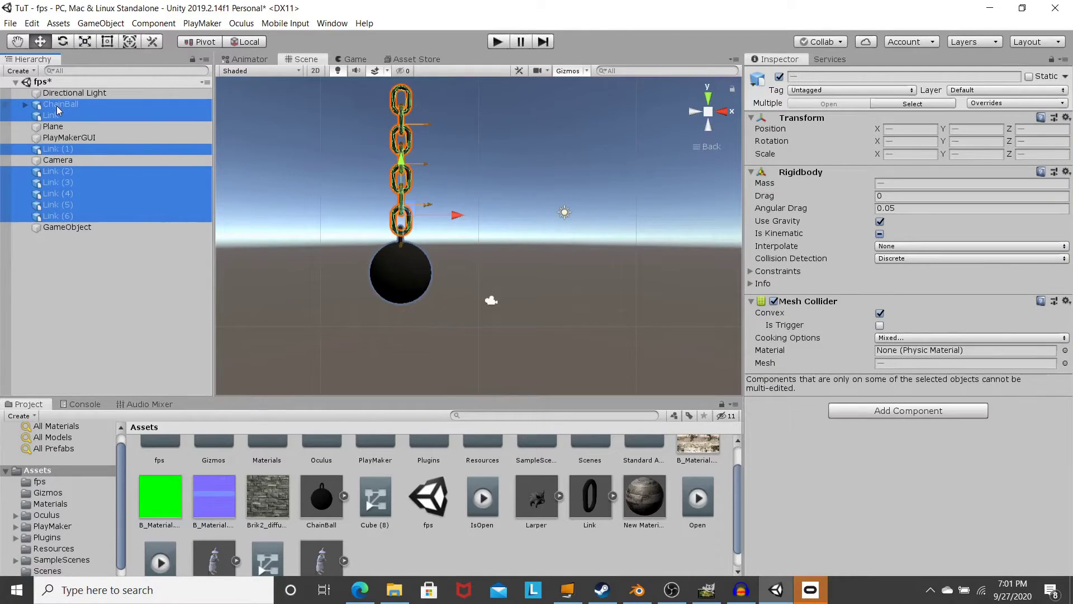
left_click_drag(58, 181, 61, 230)
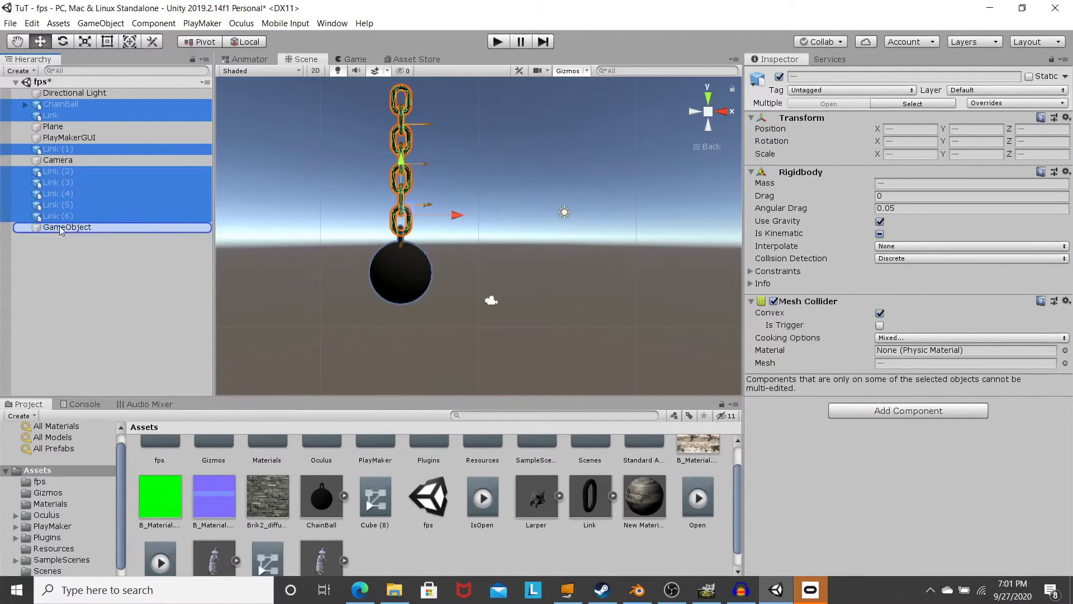
Rename the parent GameObject as Holder
left_click(62, 138)
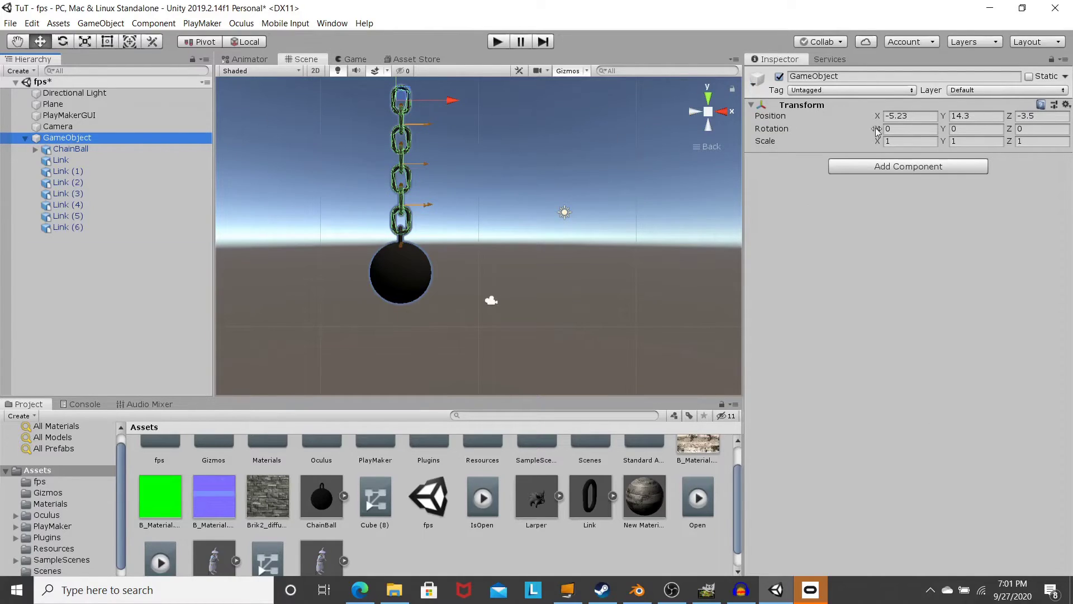
left_click(848, 76)
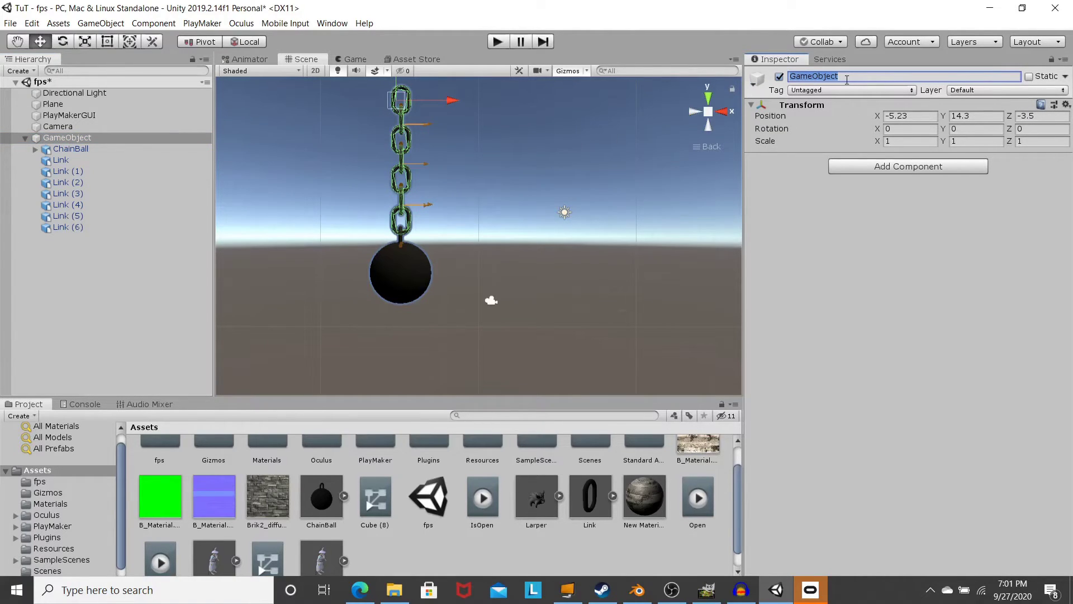
type("Holder")
left_click(62, 148)
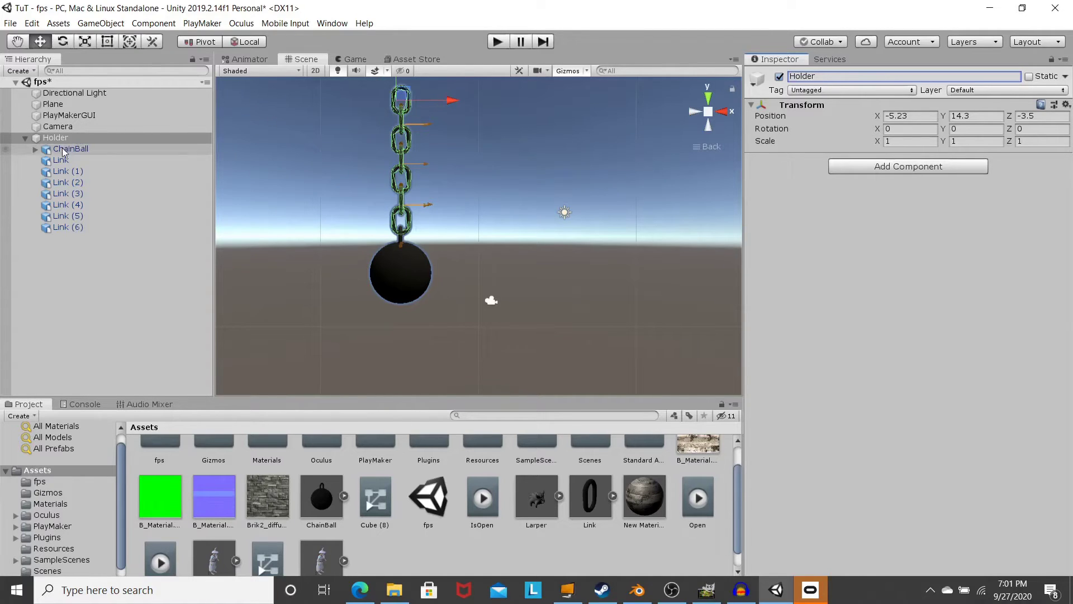
Rotate the Holder to -53.68 on Z and play-test the chain's swing
left_click(59, 138)
middle_click_drag(448, 207, 439, 252)
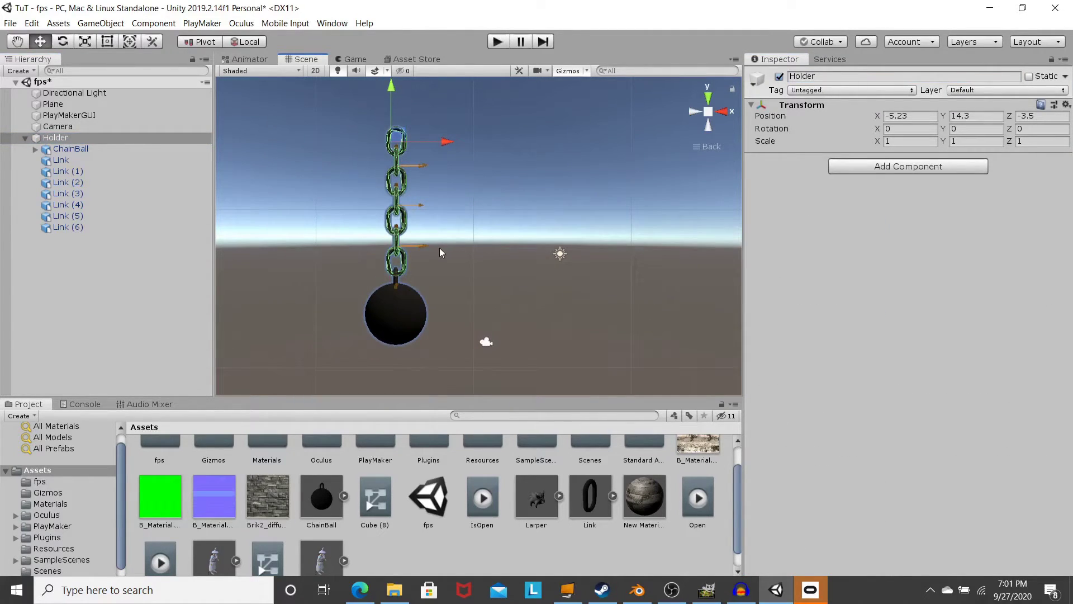
key("e")
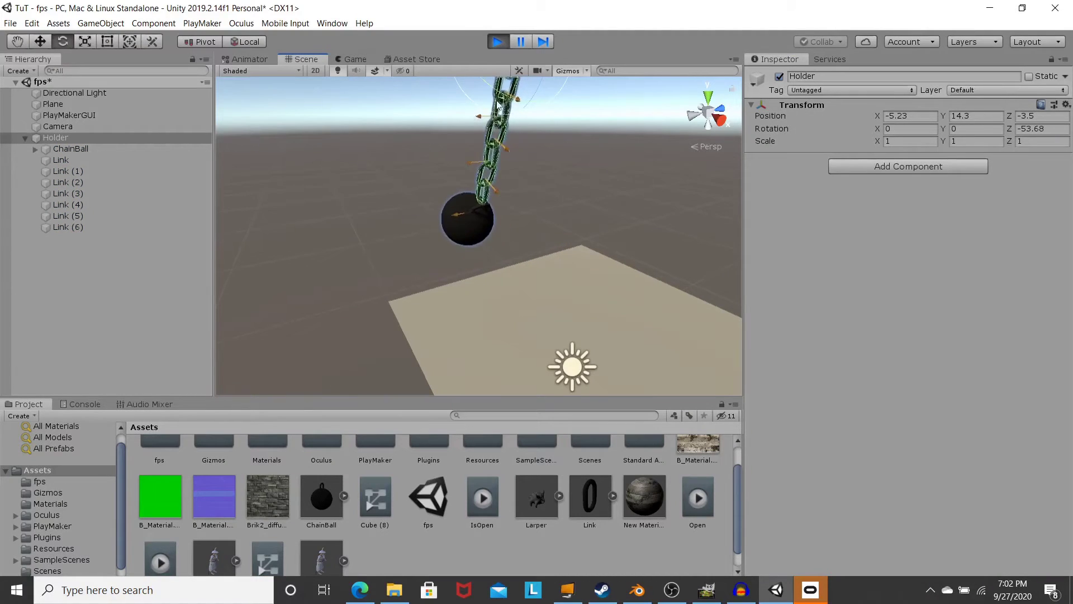
left_click(498, 43)
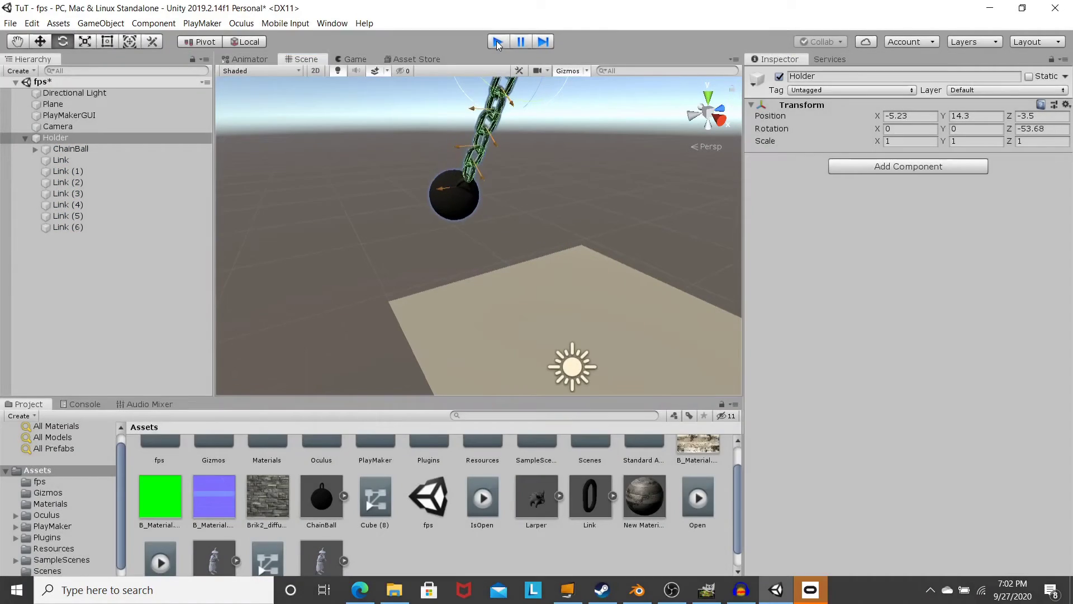
Select ChainBall, frame its connection to the last link, and turn on angular limit editing for its Hinge Joint
left_click(425, 165)
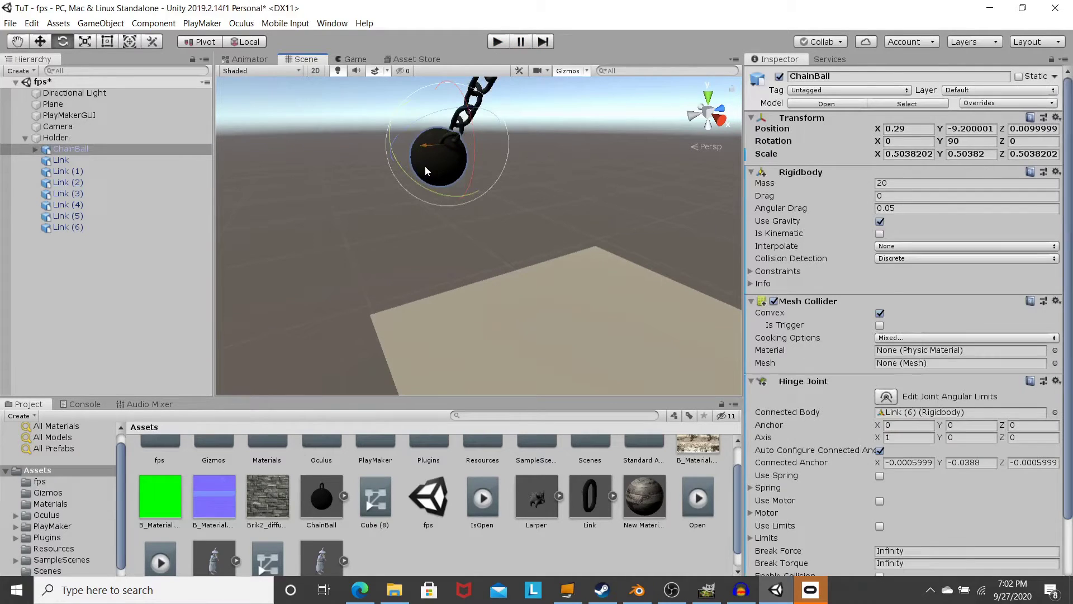
key("f")
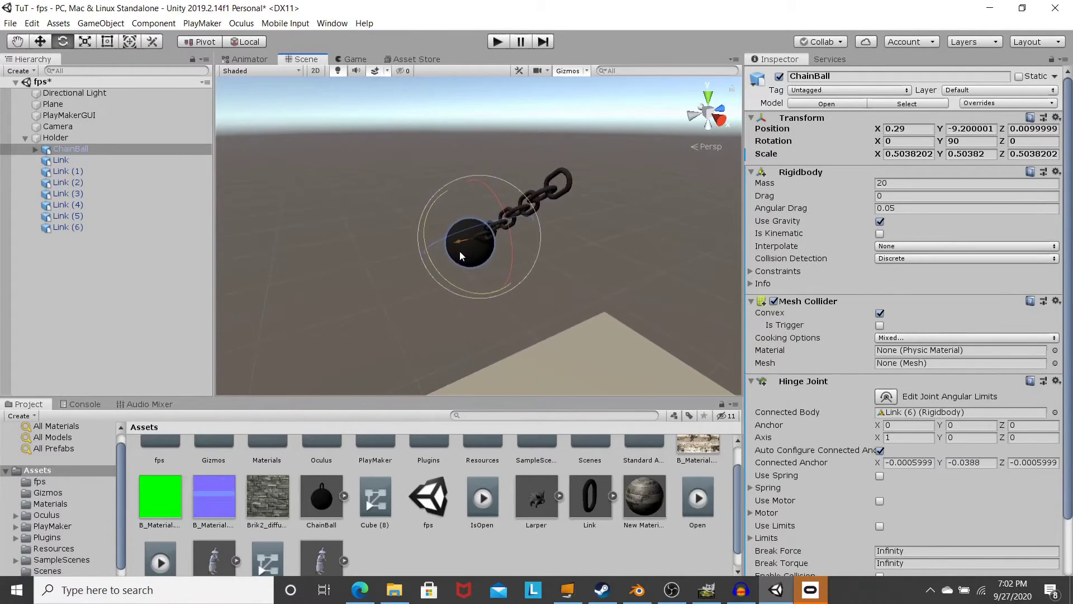
scroll(454, 249, "up", 10)
middle_click_drag(447, 261, 546, 246)
right_click_drag(546, 247, 709, 210)
right_click_drag(480, 269, 604, 216)
middle_click_drag(343, 305, 513, 236)
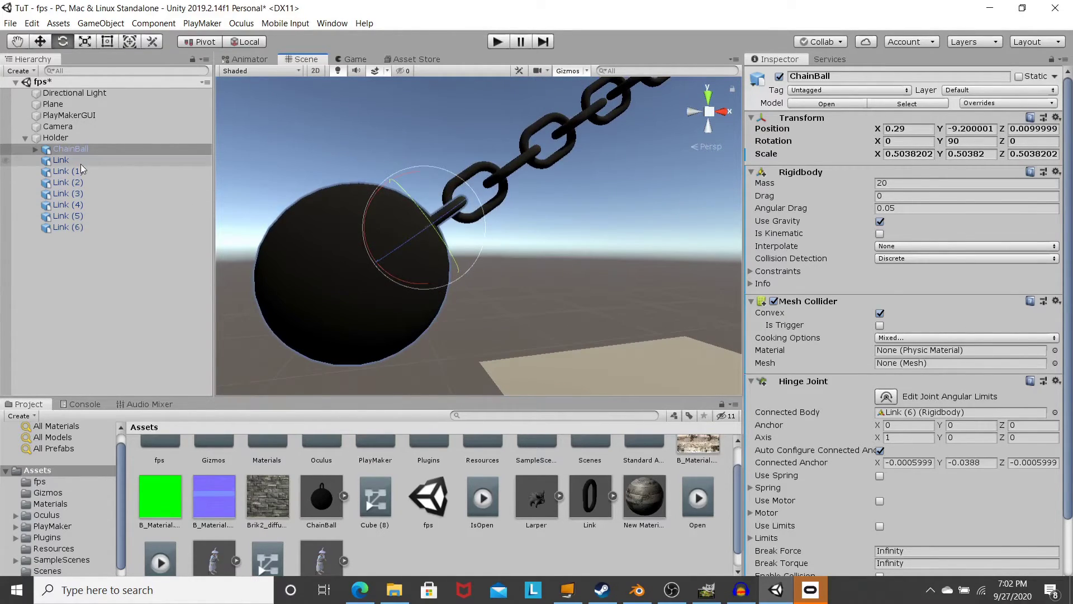
left_click(886, 396)
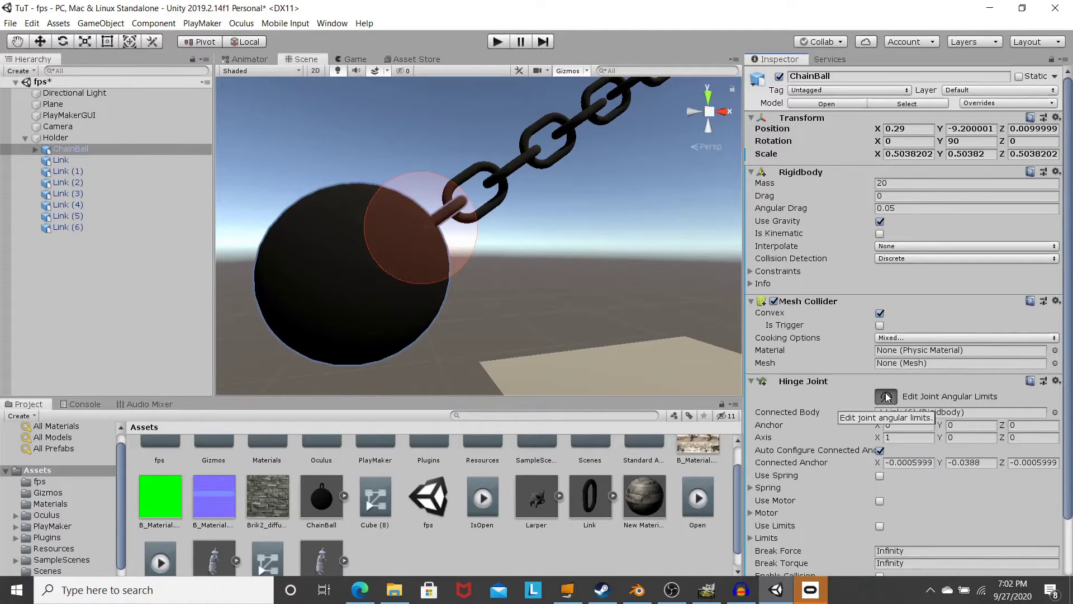
middle_click_drag(575, 249, 445, 326)
right_click_drag(444, 204, 536, 189)
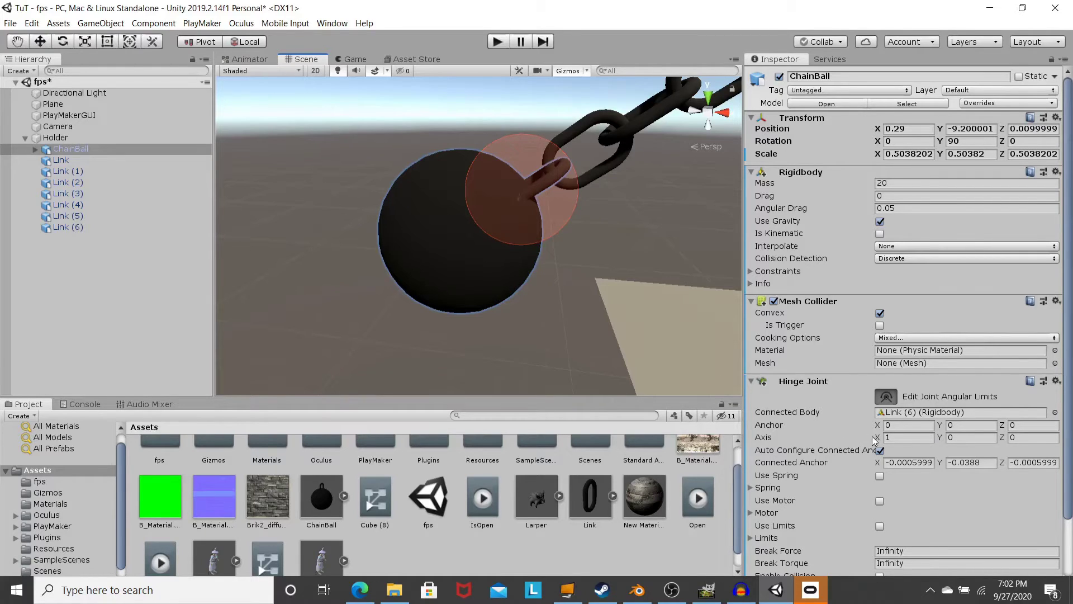
Try shifting the ball's hinge anchor along X, and undo the change
left_click_drag(879, 428, 681, 425)
middle_click_drag(508, 233, 566, 270)
key("ctrl+z")
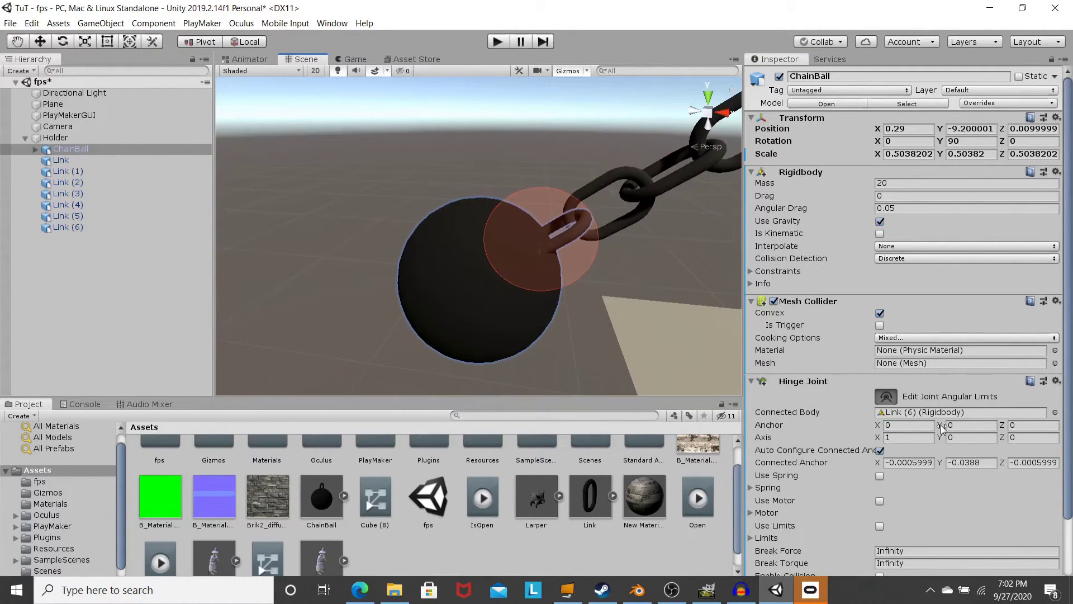
Set ChainBall's hinge anchor Y to 2.07, where the ball's loop meets the last link, and finish angular limit editing
left_click_drag(939, 427, 976, 401)
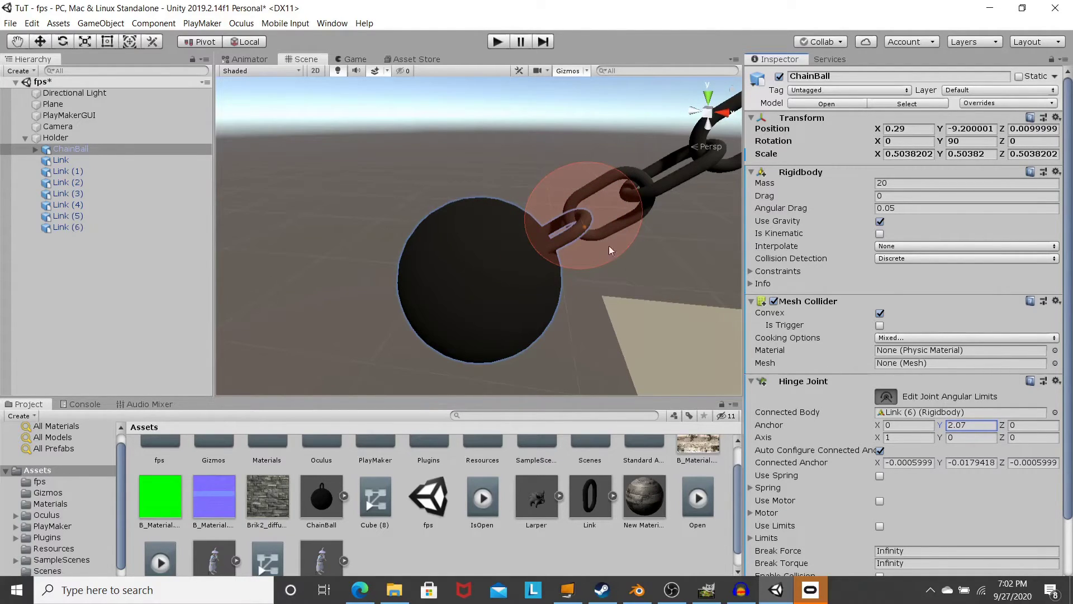
middle_click_drag(609, 246, 538, 269)
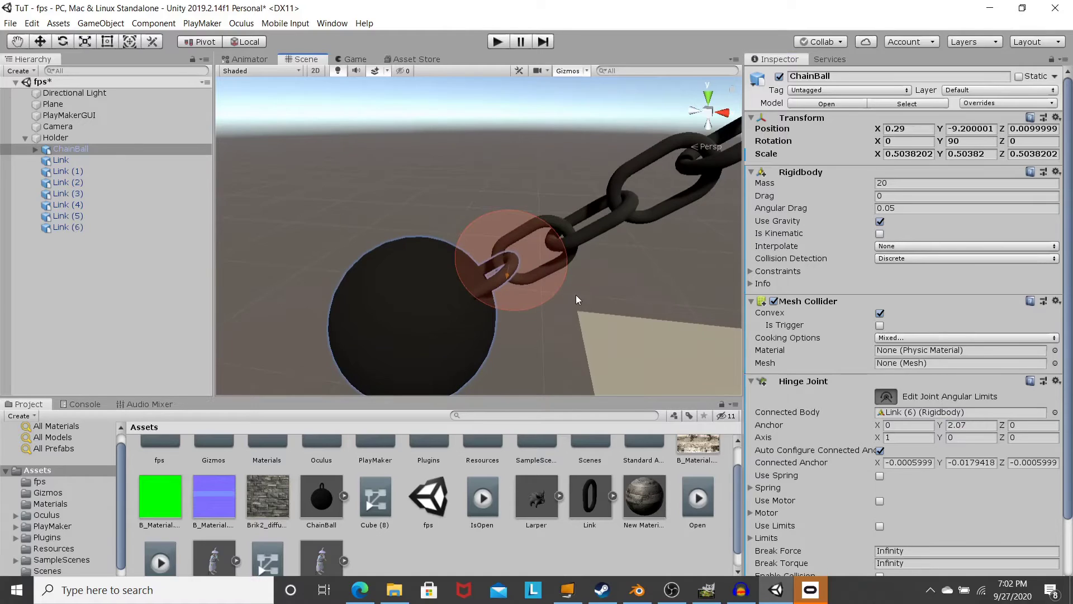
left_click(890, 396)
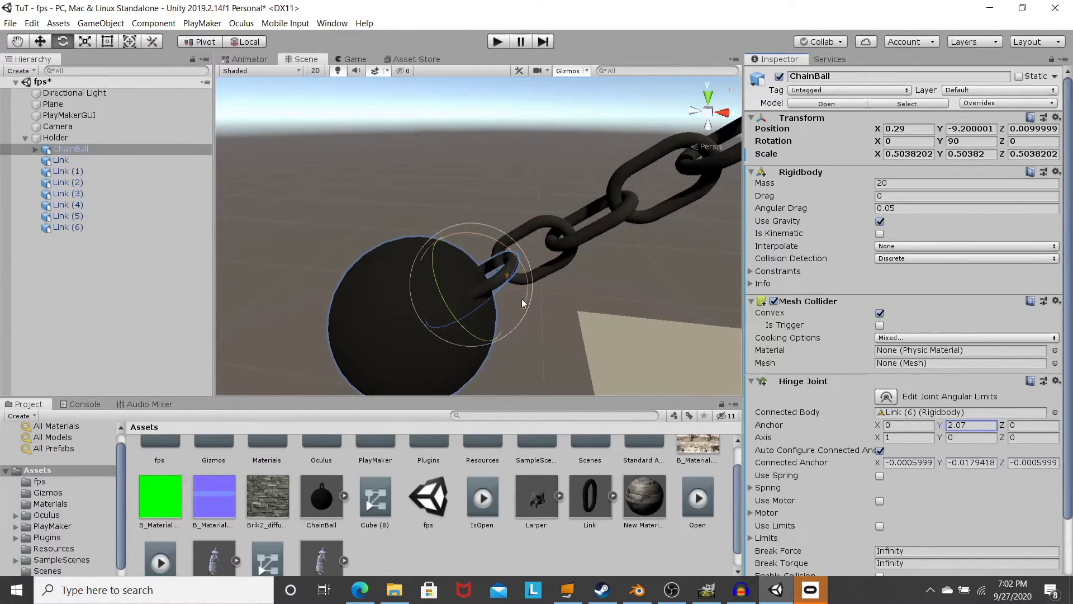
Play-test the ball's swing with the raised hinge anchor, and stop the simulation
scroll(525, 305, "down", 7)
middle_click_drag(557, 318, 452, 221)
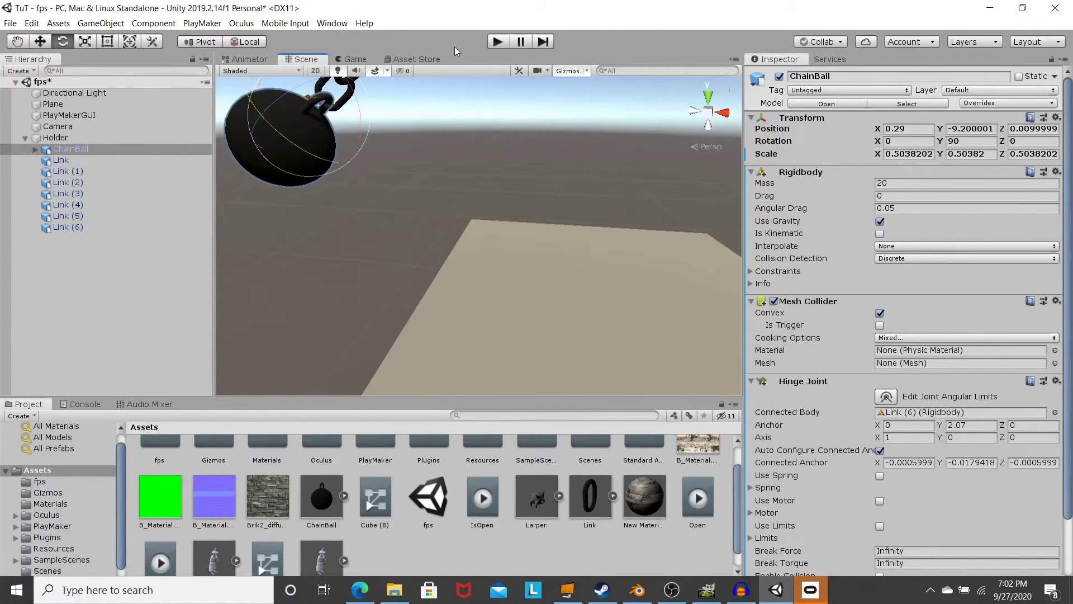
left_click(494, 43)
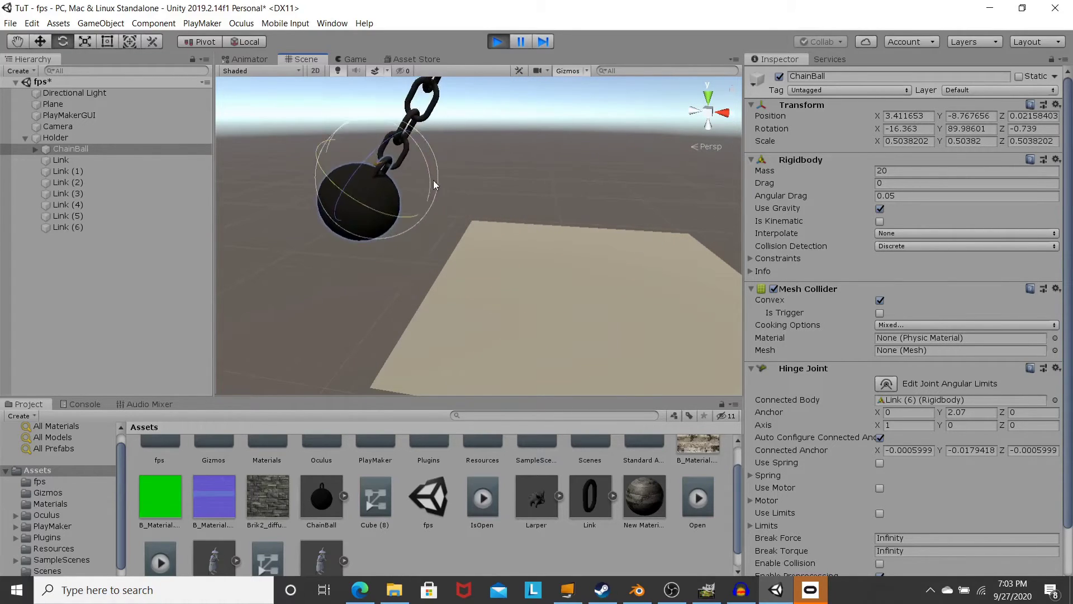
left_click(496, 41)
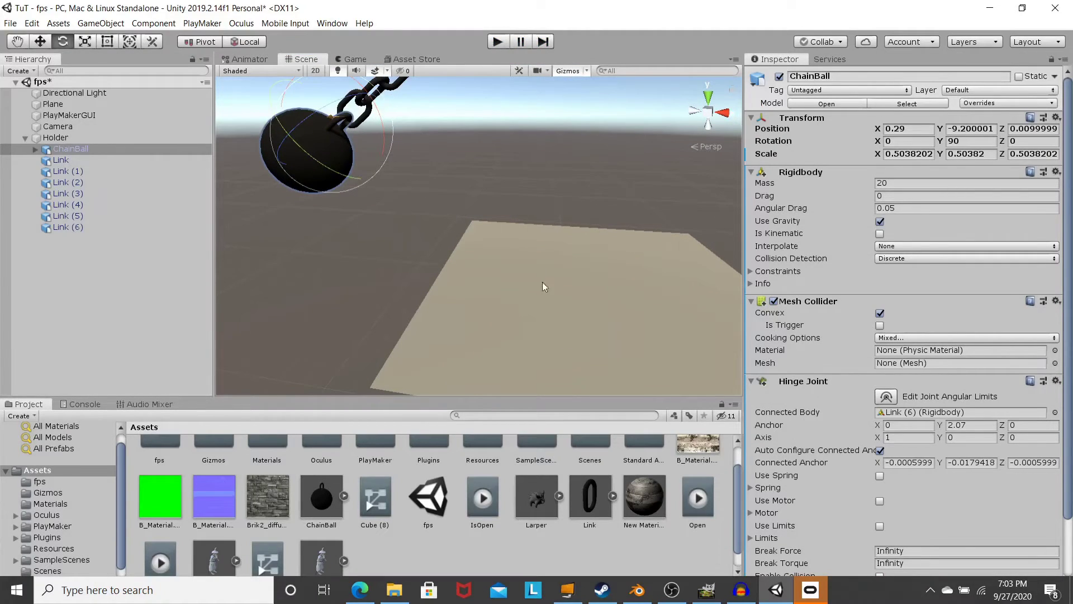
Create a 3D cube near the plane's edge below the ball and lower it to Y 1.73
left_click(100, 23)
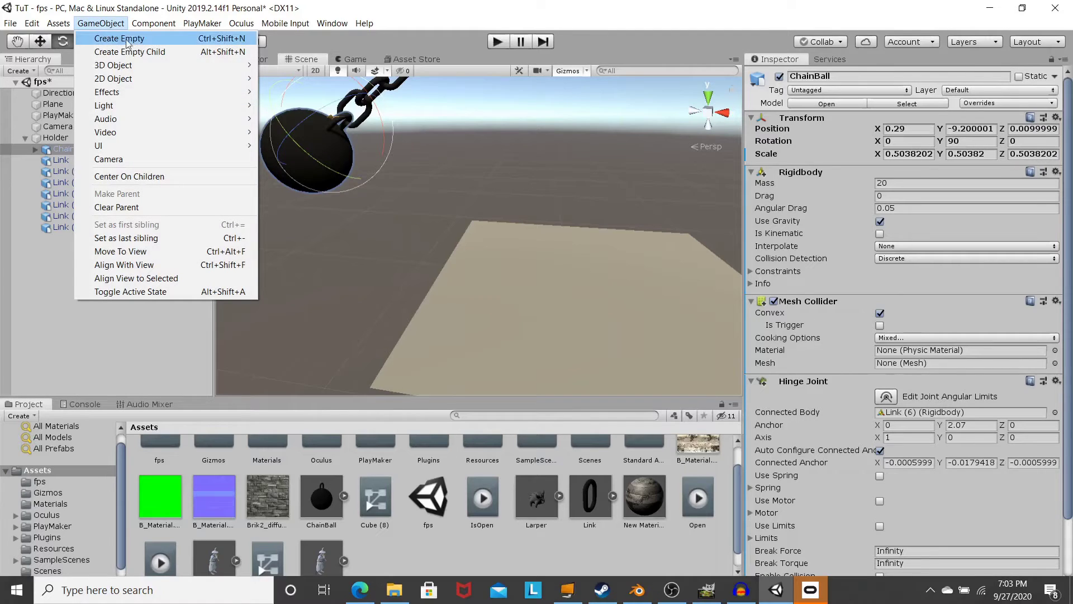
mouse_move(145, 66)
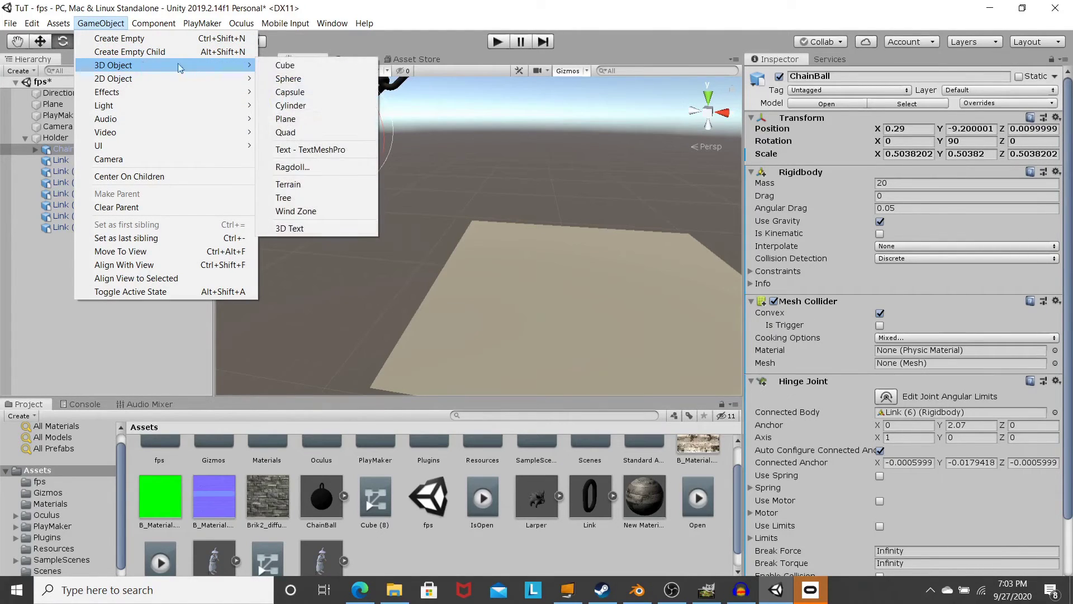
left_click(299, 66)
key("w")
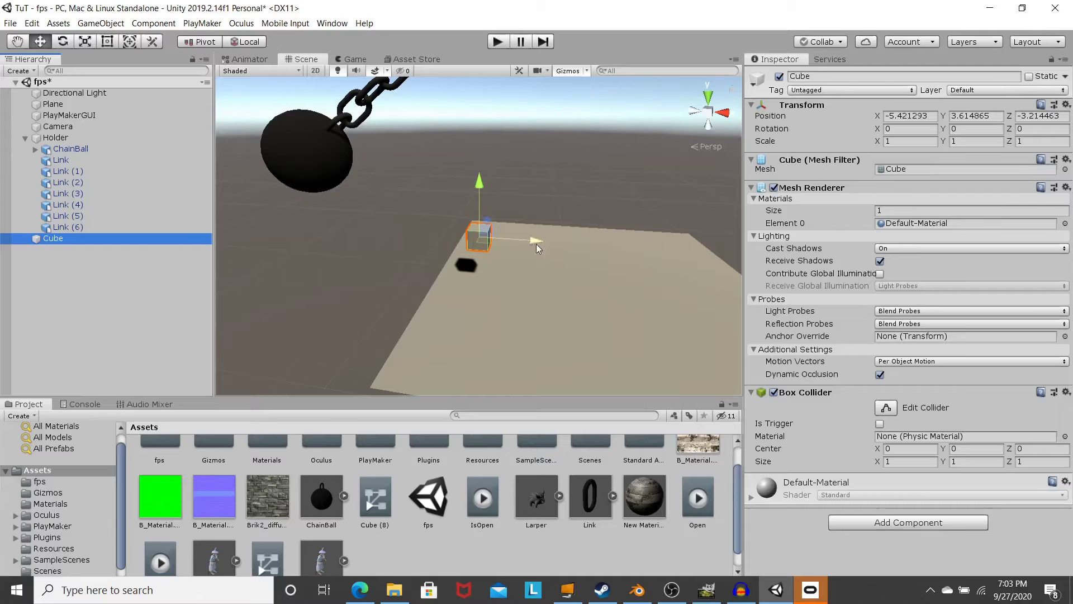
scroll(551, 280, "up", 3)
right_click_drag(587, 260, 386, 276)
left_click_drag(592, 278, 331, 299, "alt")
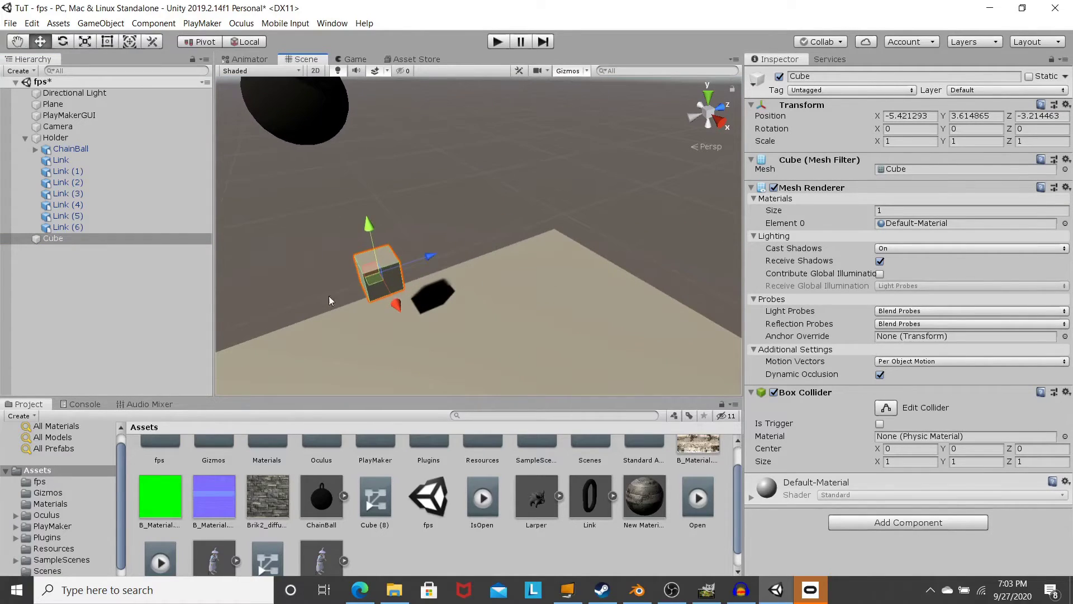
left_click_drag(374, 230, 382, 265)
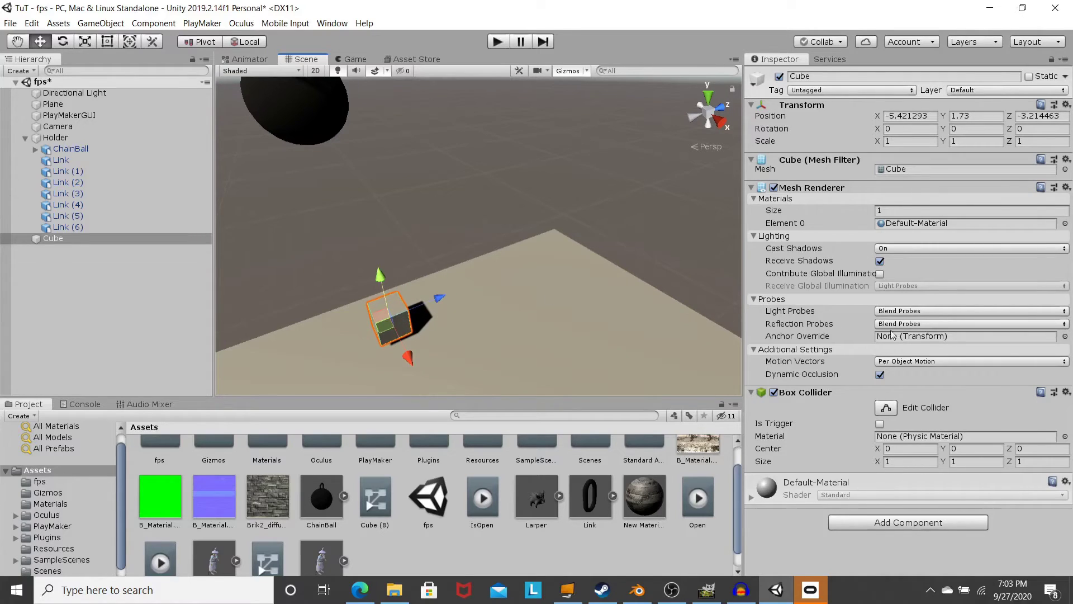
Add a Rigidbody component to the cube
left_click(897, 526)
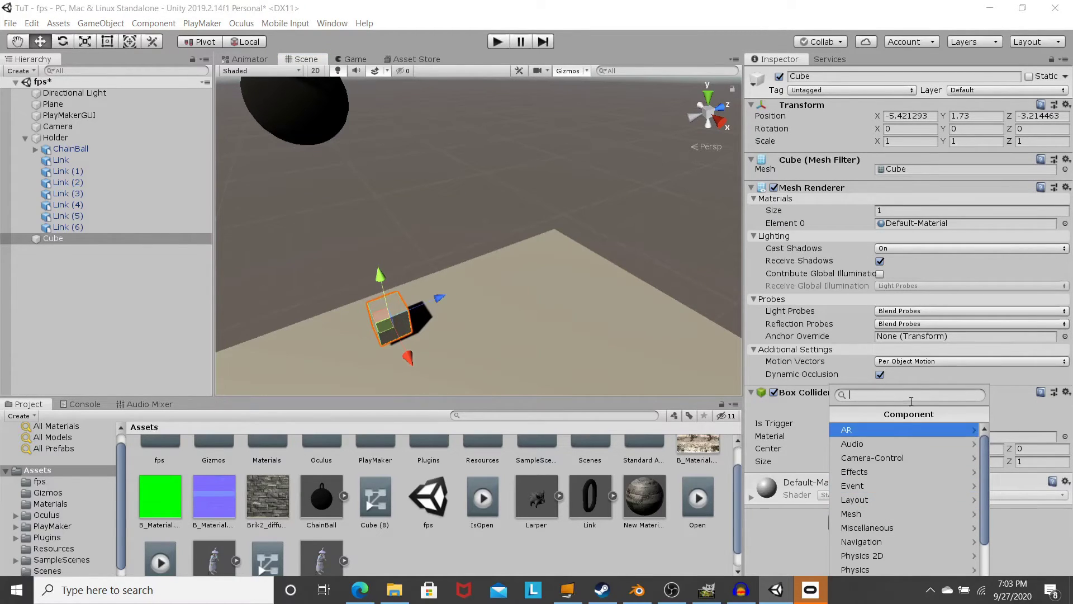
left_click(877, 568)
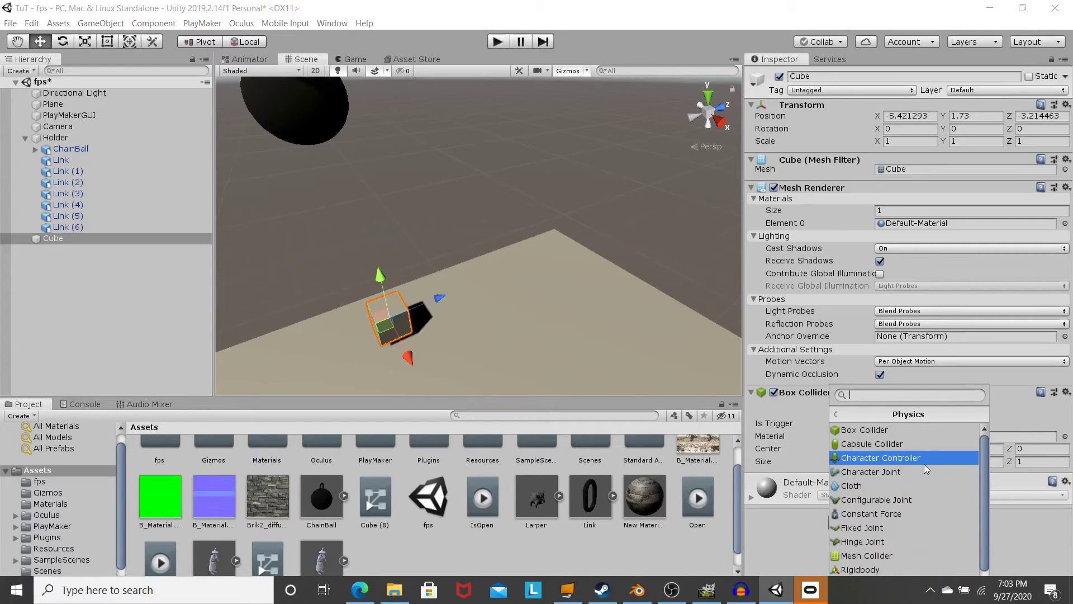
left_click(895, 570)
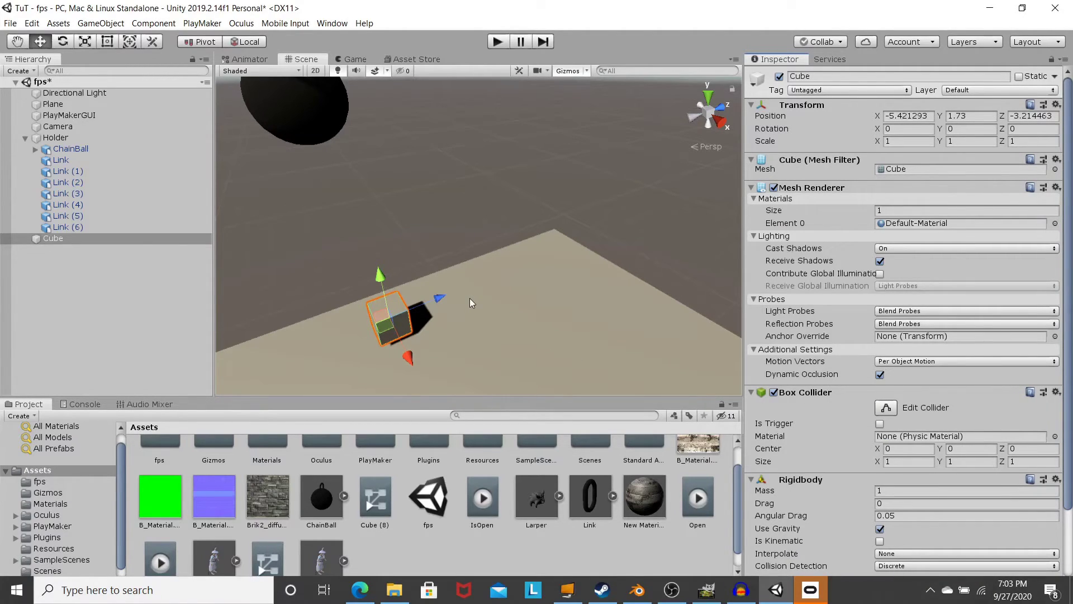
Stretch the cube to a Z scale of 1.7233 and apply the Brik2 diffuse brick texture to it
key("r")
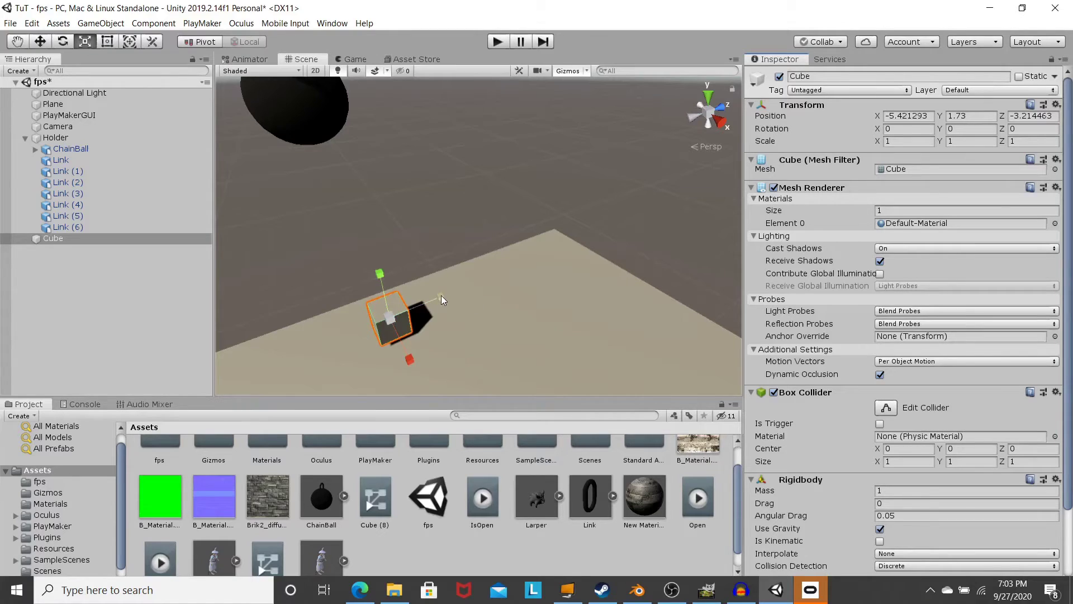
left_click_drag(441, 295, 478, 277)
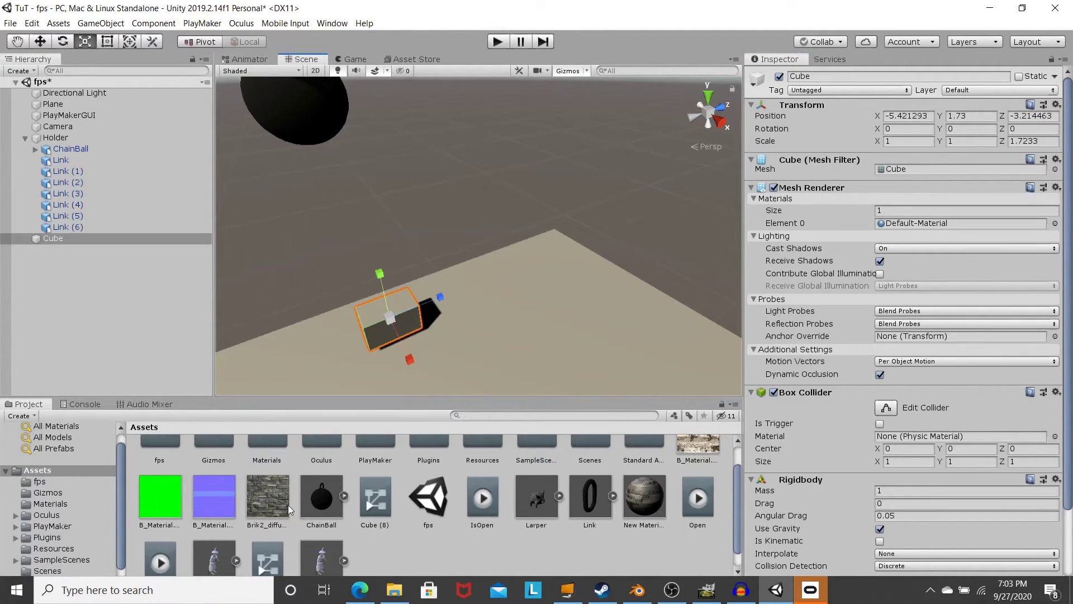
left_click_drag(287, 505, 374, 317)
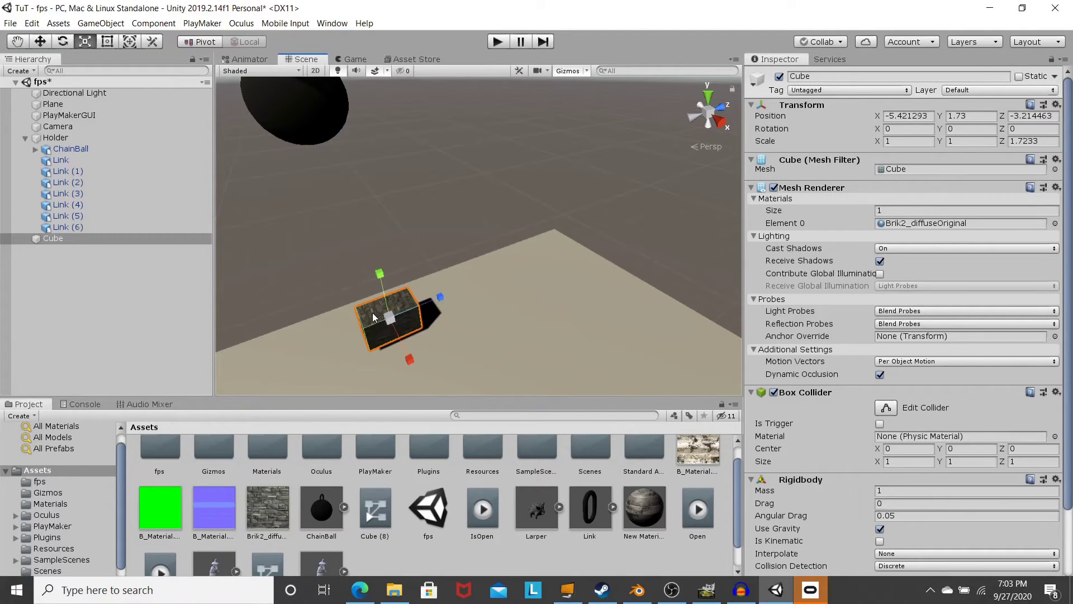
Lower the textured brick onto the plane at Y 1.485
key("w")
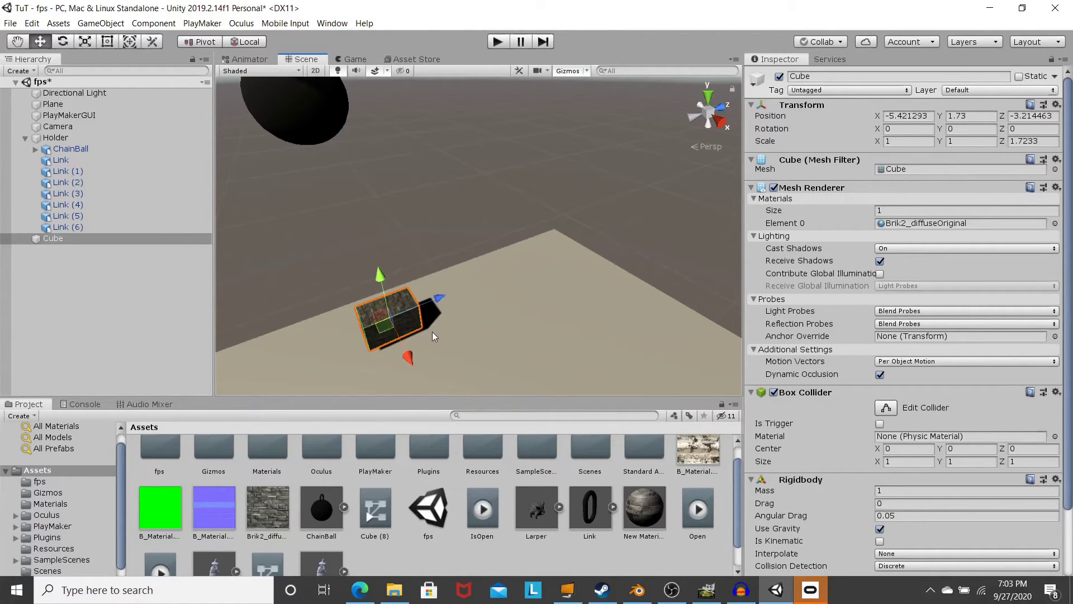
scroll(404, 337, "up", 1)
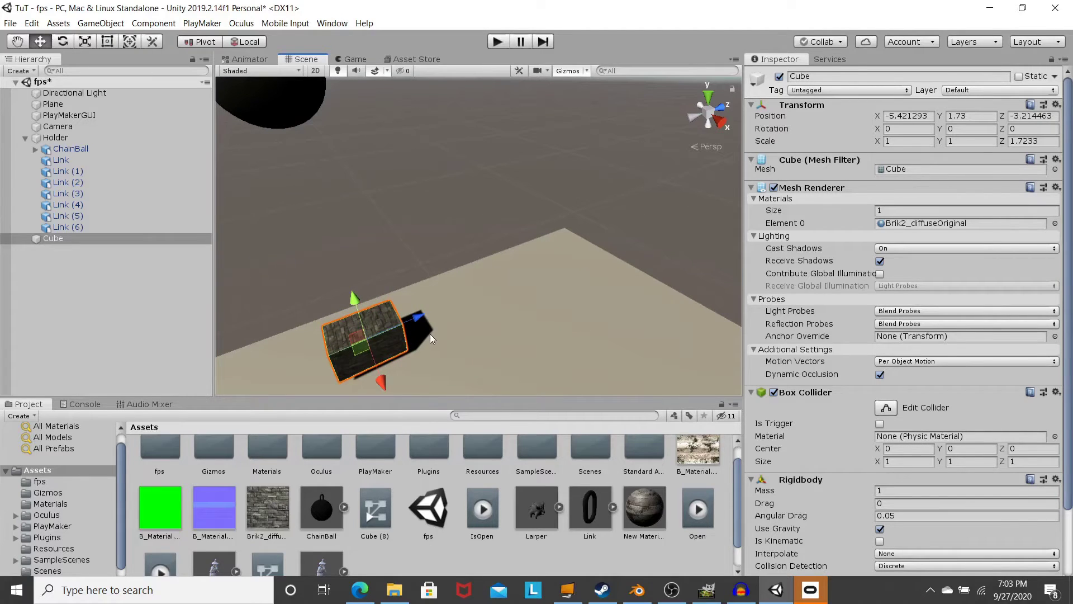
key("f")
left_click_drag(509, 115, 504, 137)
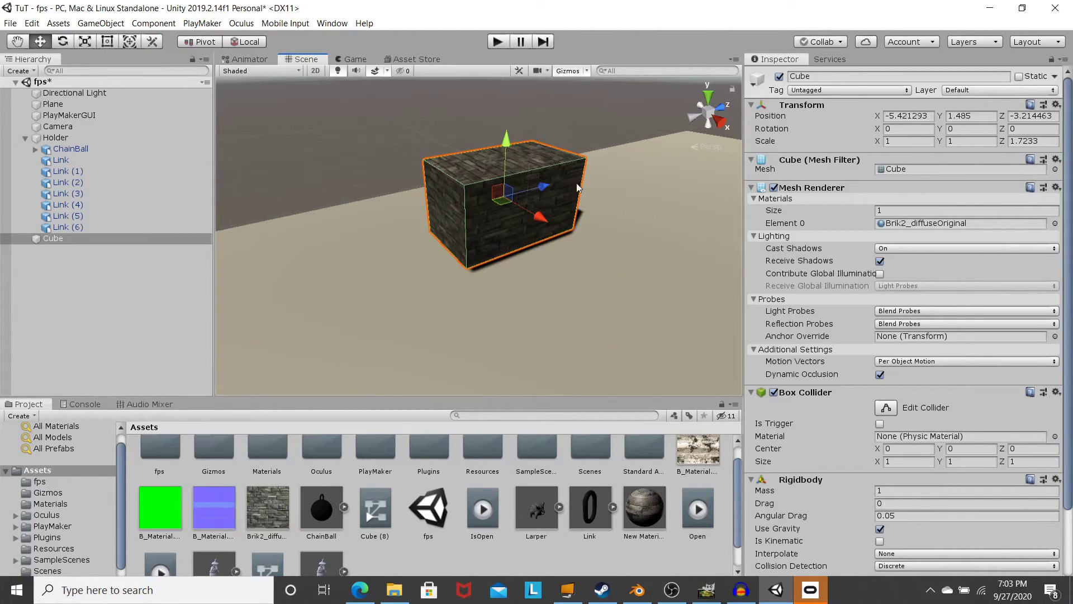
Duplicate the brick end to end along Z, and duplicate that pair to form a row of four bricks
key("ctrl+d")
left_click_drag(541, 187, 444, 234)
left_click(141, 239, "ctrl")
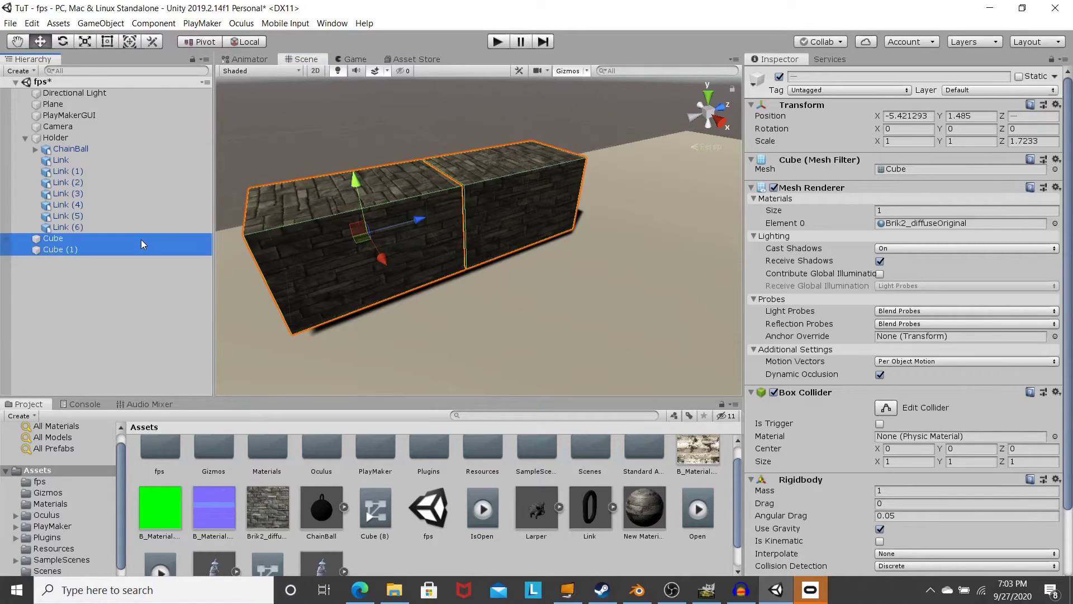
scroll(341, 229, "down", 8)
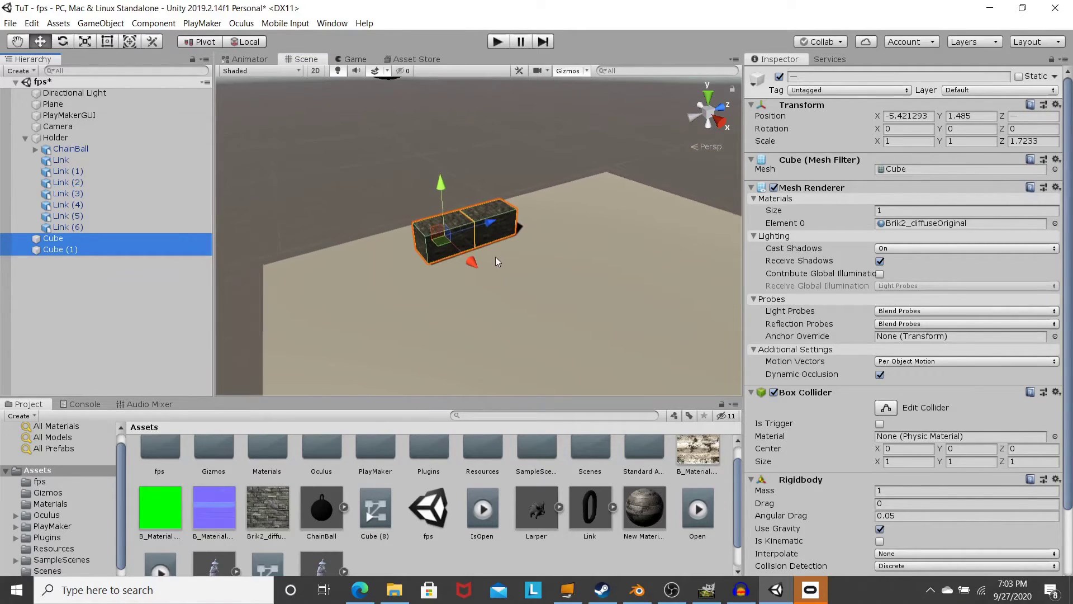
key("ctrl+d")
left_click_drag(485, 227, 401, 261)
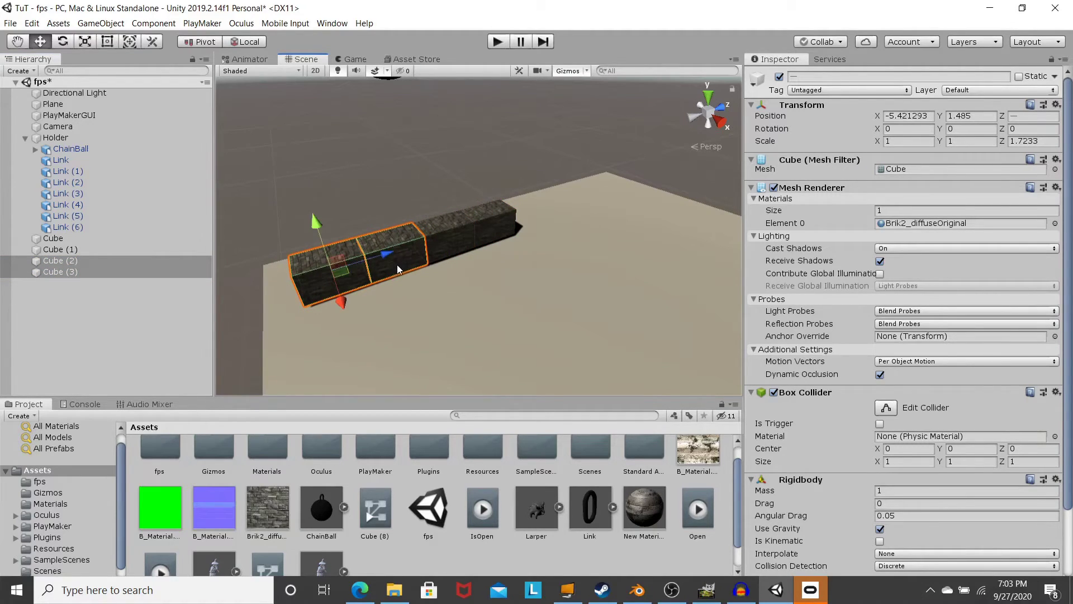
Duplicate the last two bricks and move the copies along Z to the opposite end of the row
middle_click_drag(515, 244, 448, 281)
key("ctrl+d")
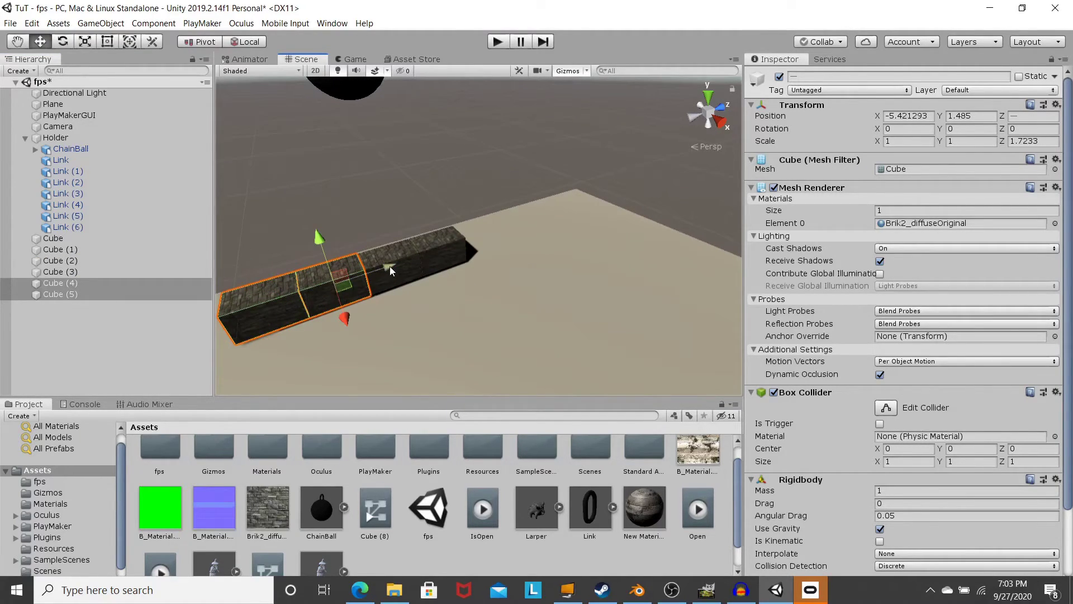
left_click_drag(390, 266, 626, 196)
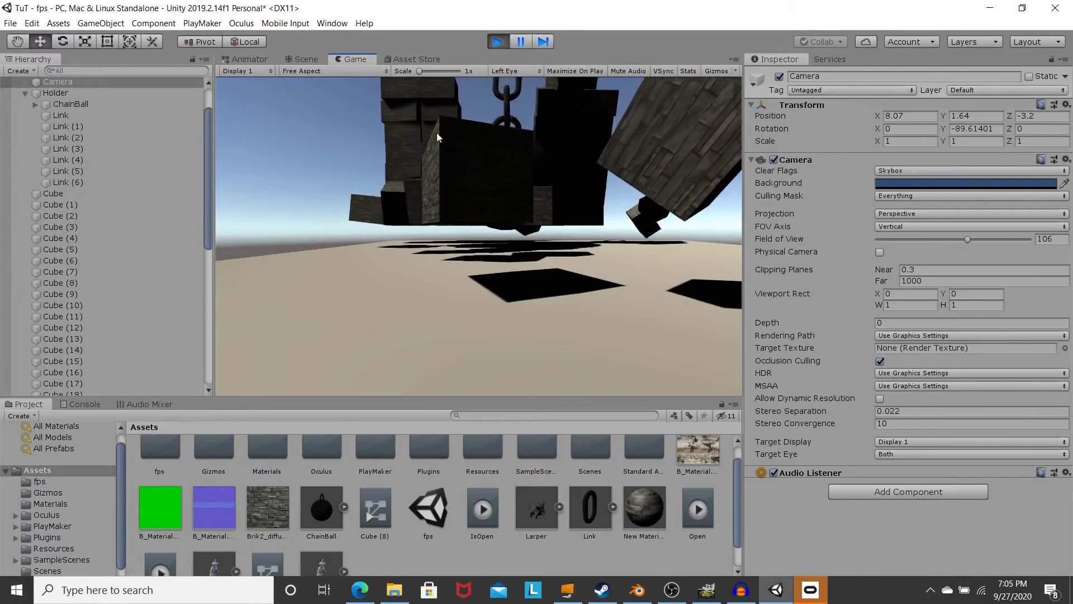
Switch from the Game view to the Scene view to examine the ball and bricks during the running simulation
left_click(301, 58)
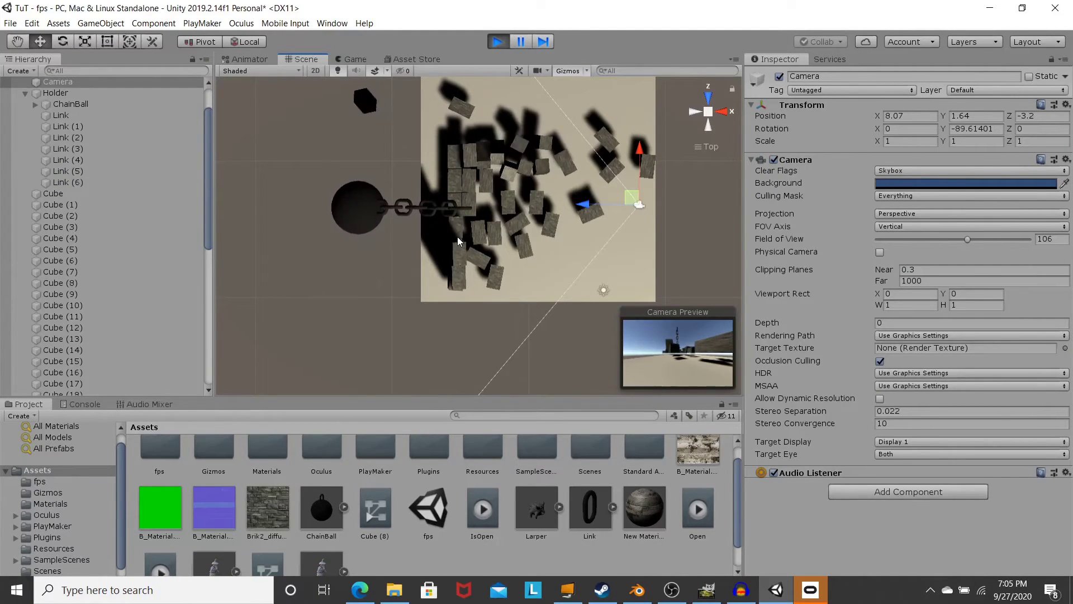
Examine the swinging ball and the knocked-over wall from the front, right and back views
left_click(708, 96)
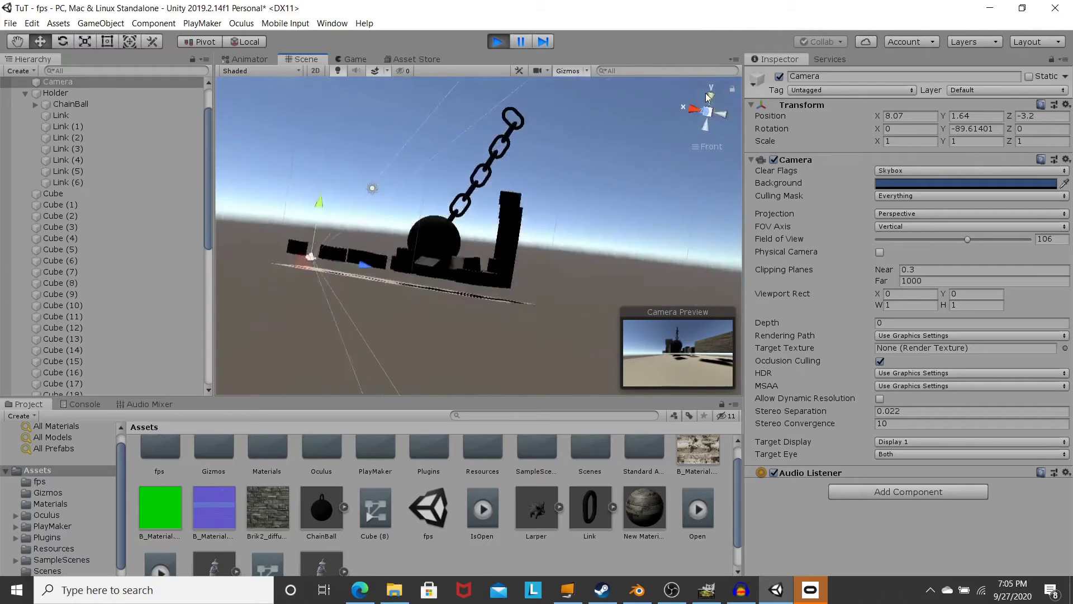
left_click(693, 111)
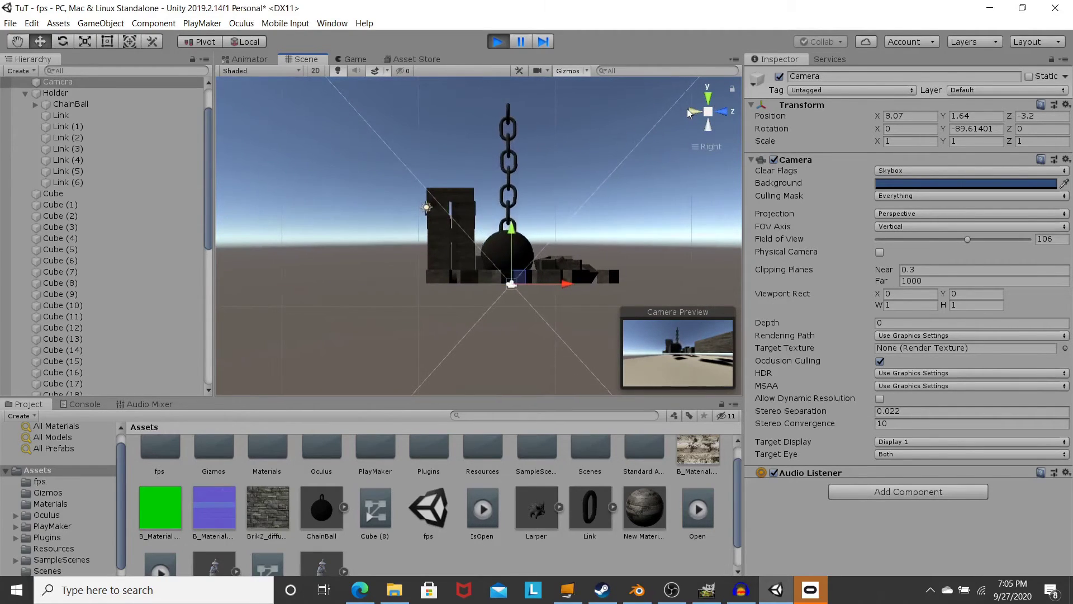
left_click(692, 111)
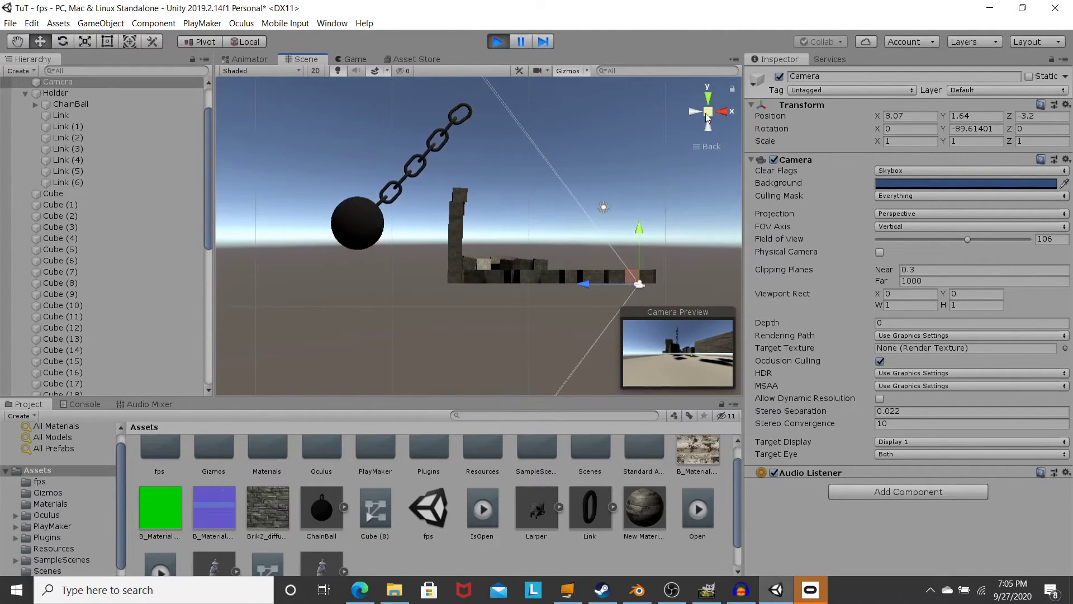
Rerun the simulation, examine the ball striking the brick wall in the Scene view from an angled viewpoint, and stop it
left_click(495, 42)
left_click(495, 41)
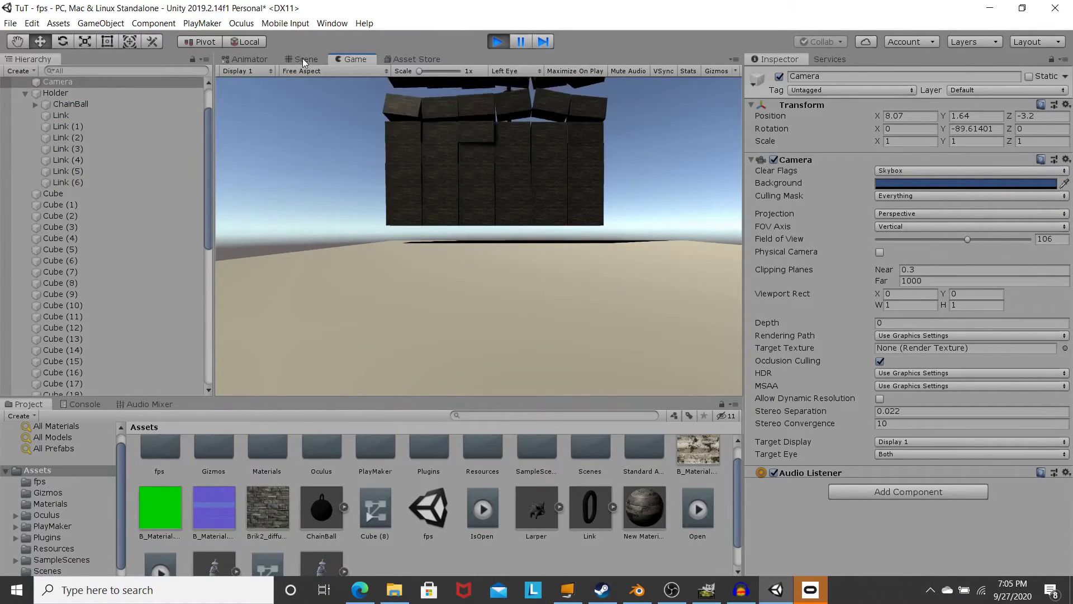
left_click(304, 59)
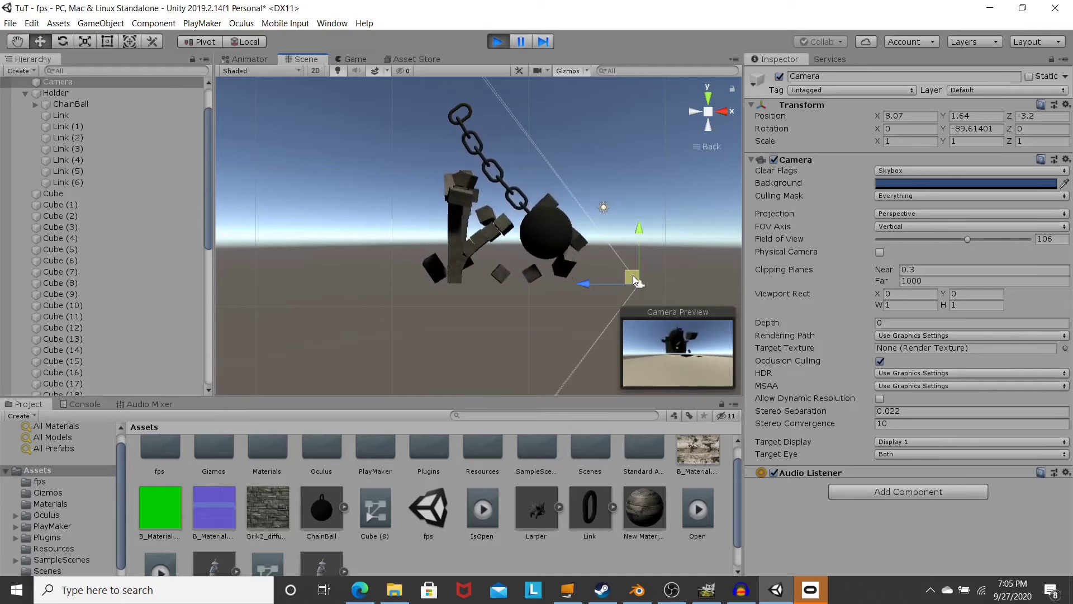
left_click(707, 111)
middle_click_drag(617, 135, 460, 200)
right_click_drag(460, 200, 342, 261)
scroll(515, 236, "up", 3)
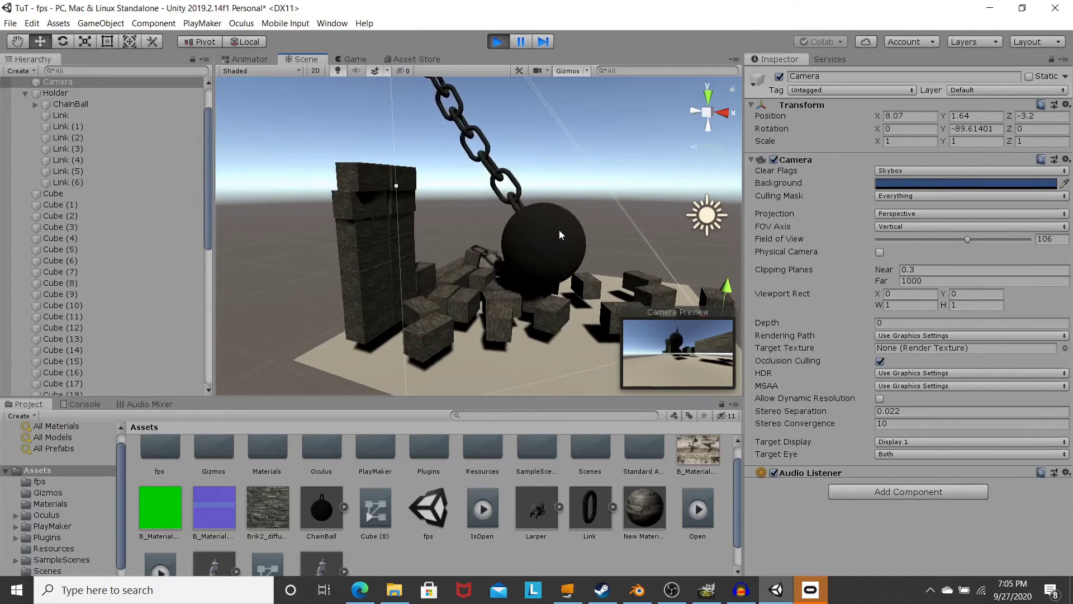
left_click(497, 43)
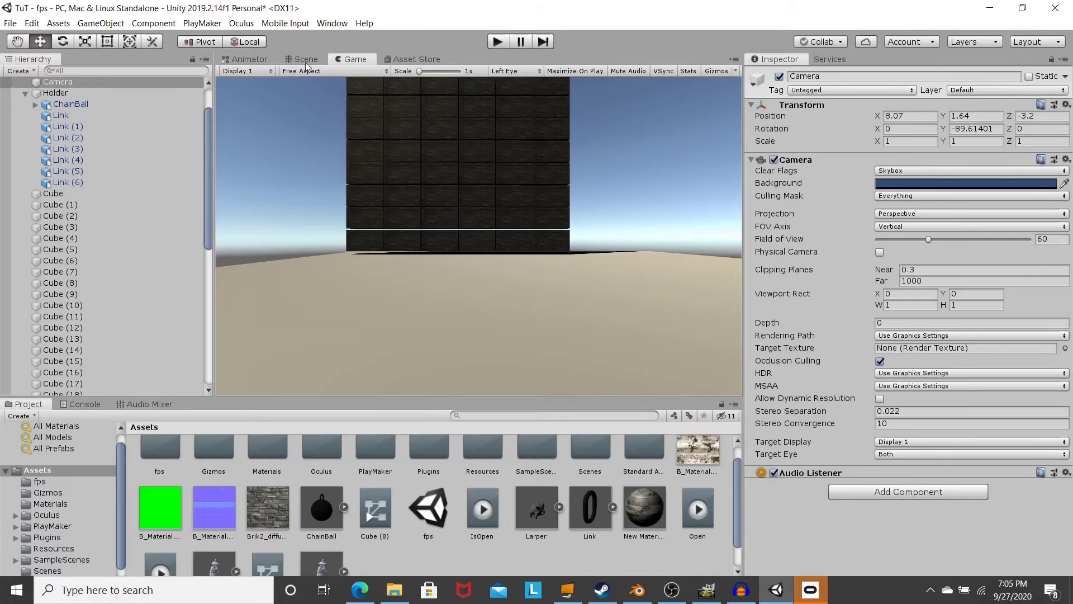
Rotate the Holder about Z to about -85 so the chain and ball extend almost horizontally above the wall
left_click(305, 59)
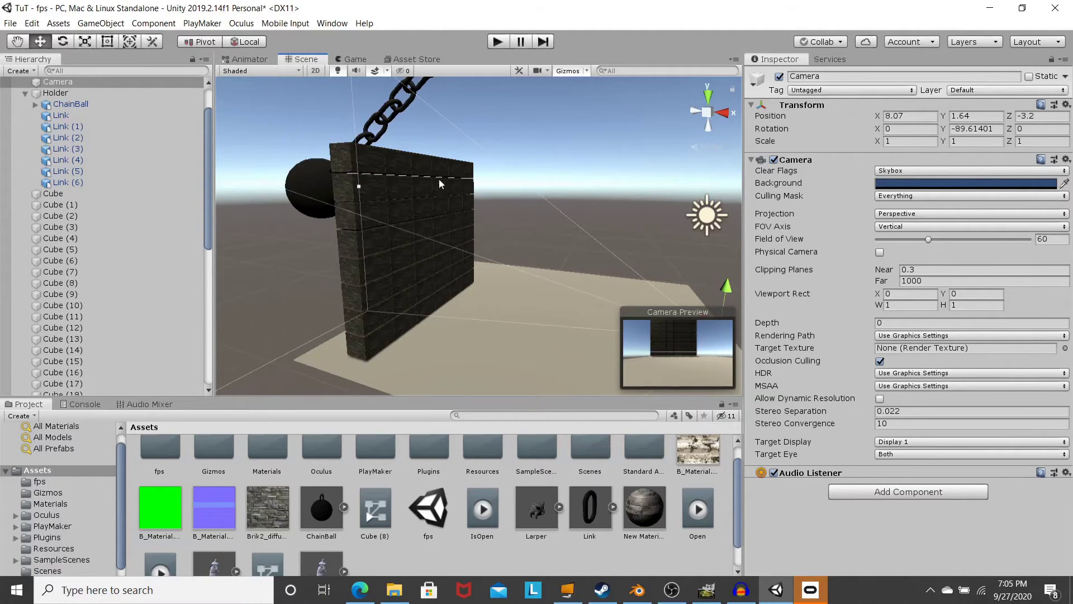
middle_click_drag(438, 179, 660, 188)
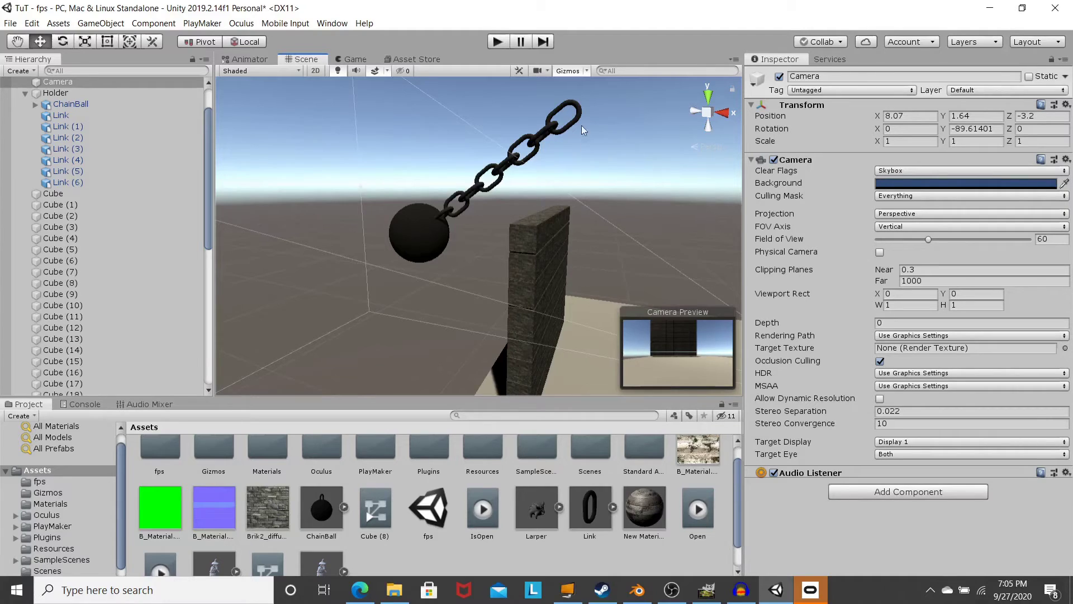
scroll(90, 283, "down", 3)
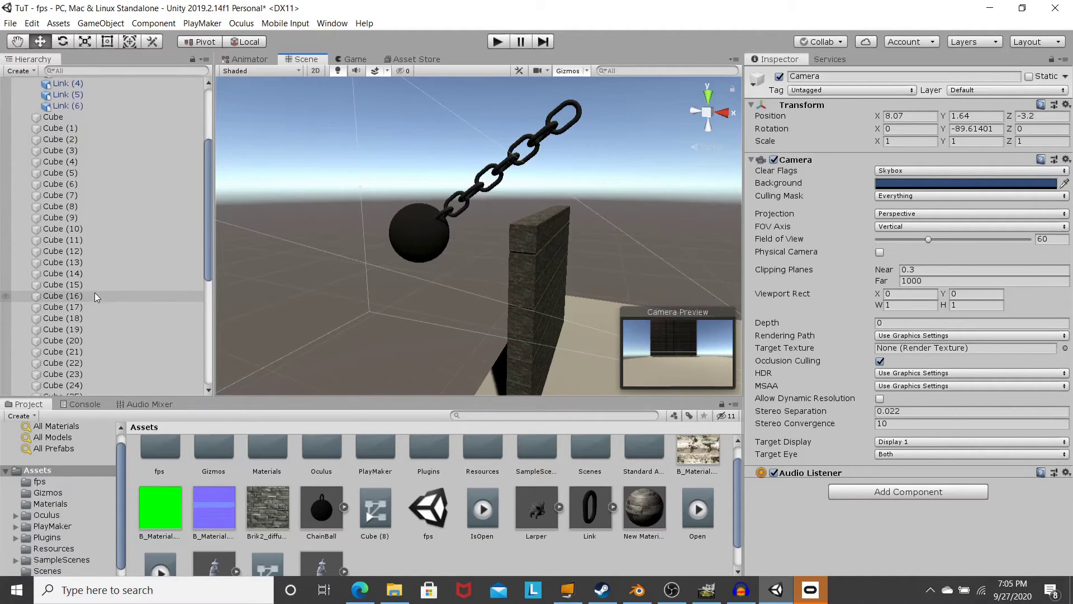
scroll(95, 292, "up", 4)
left_click(85, 141)
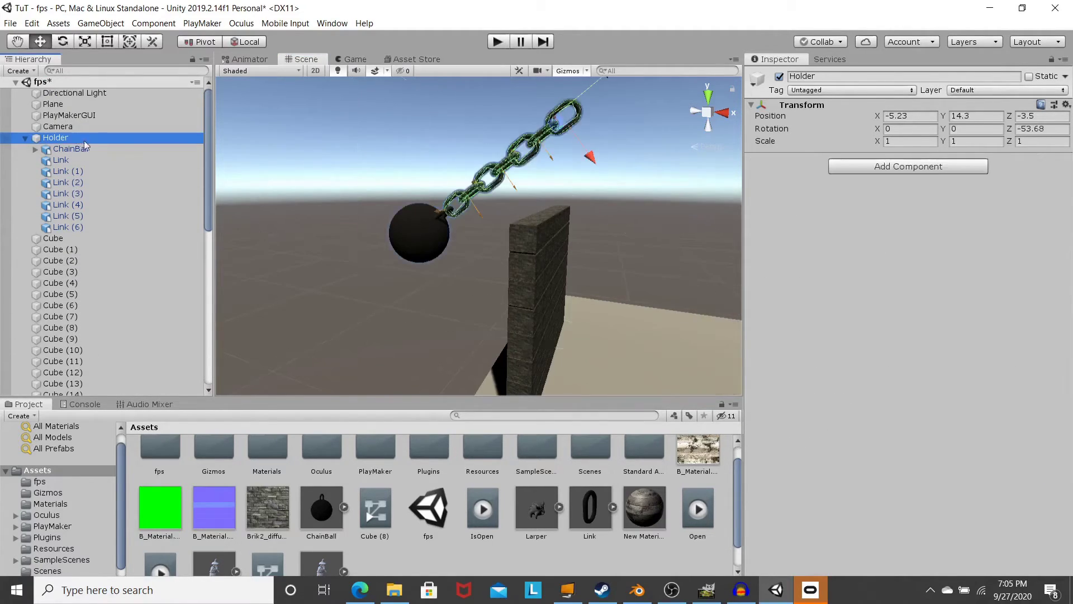
left_click(693, 110)
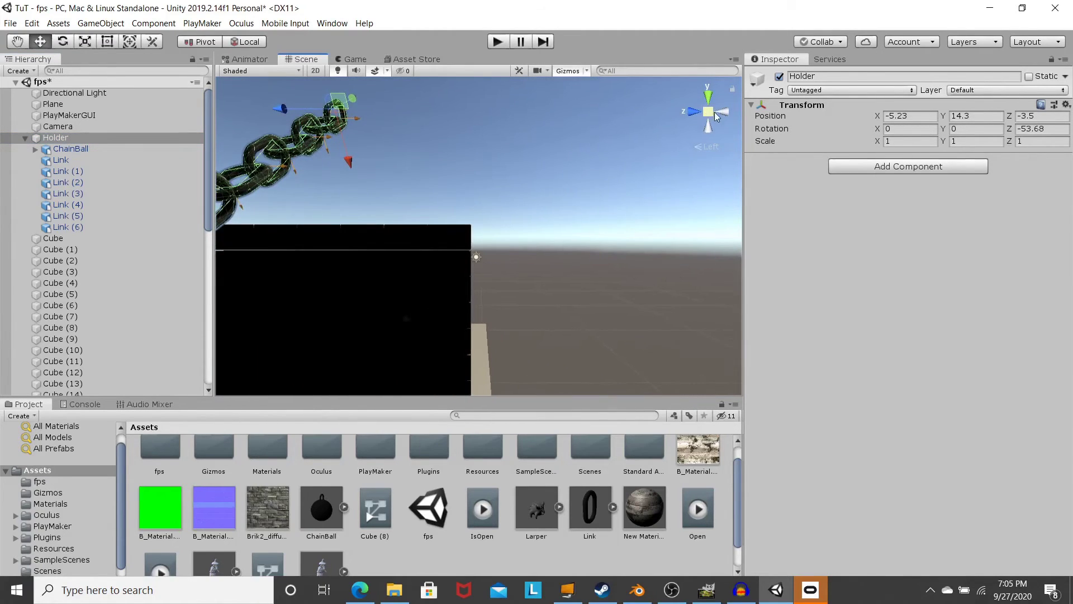
left_click(722, 113)
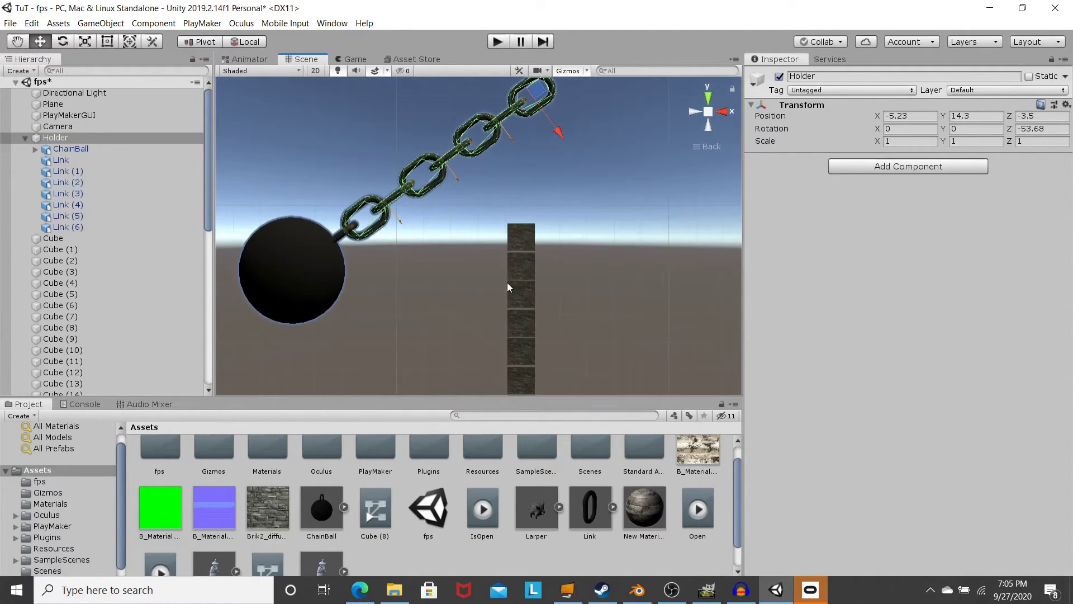
key("e")
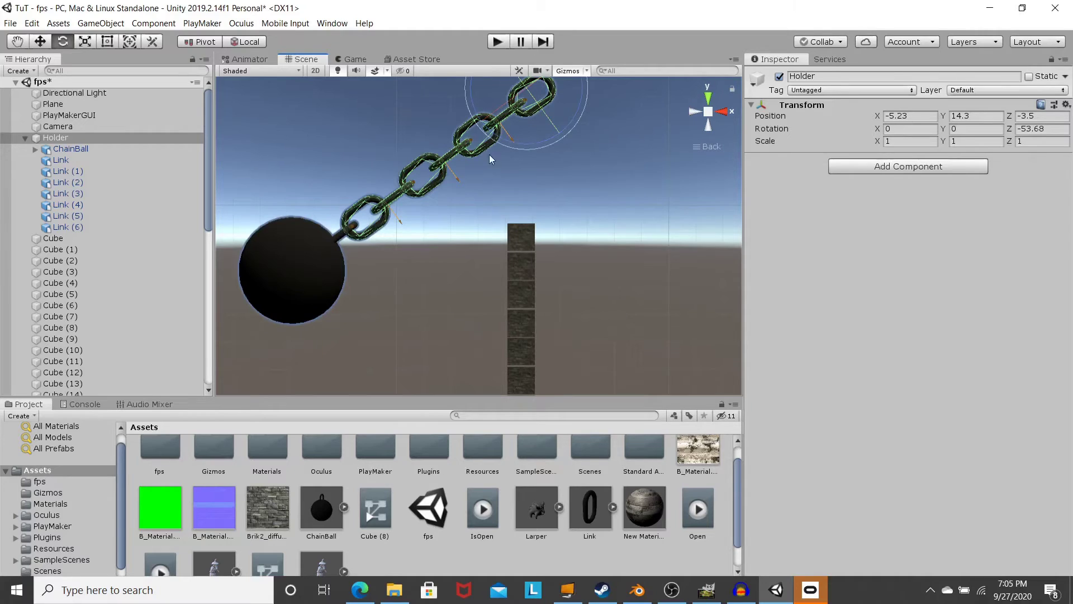
left_click_drag(479, 126, 439, 75)
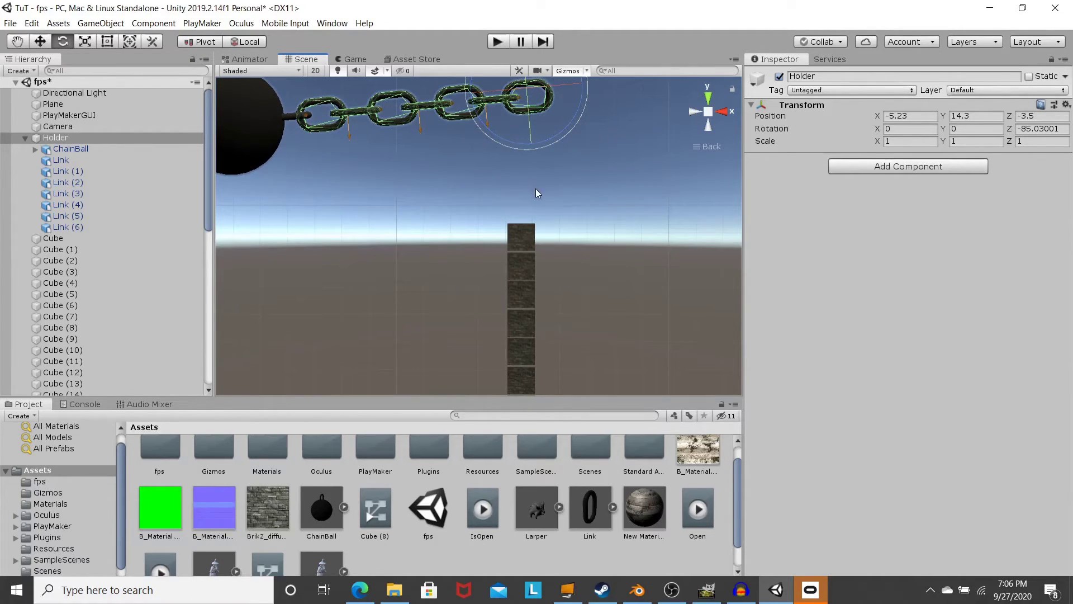
Move the Holder back and slightly down to about X -7.92, Y 14.07
key("w")
left_click_drag(580, 84, 505, 86)
scroll(507, 217, "down", 4)
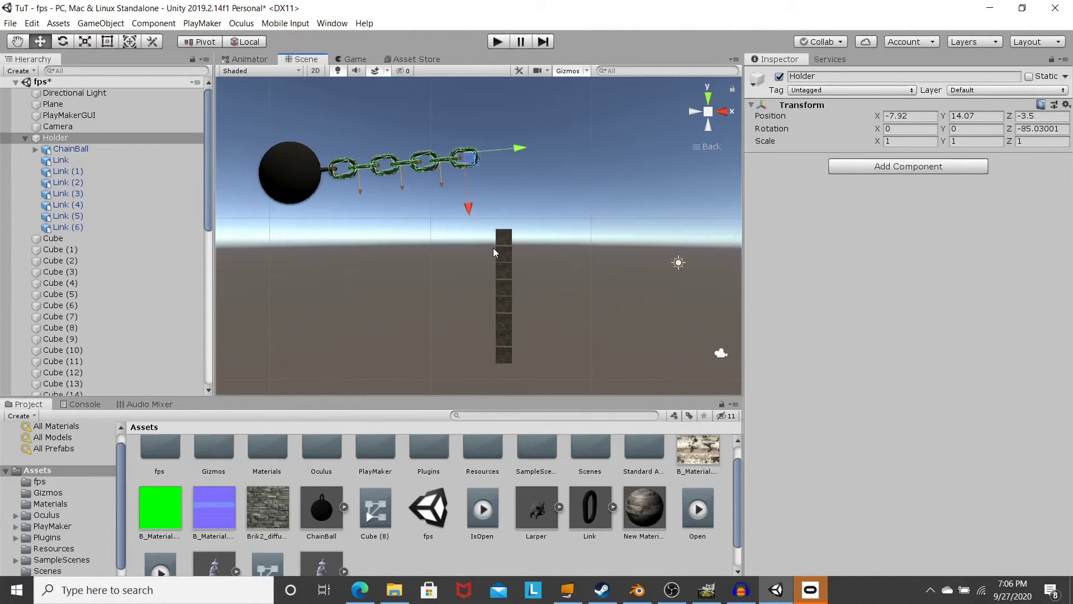
Apply the worn wooden plank texture from the project assets to the ground plane
left_click(707, 112)
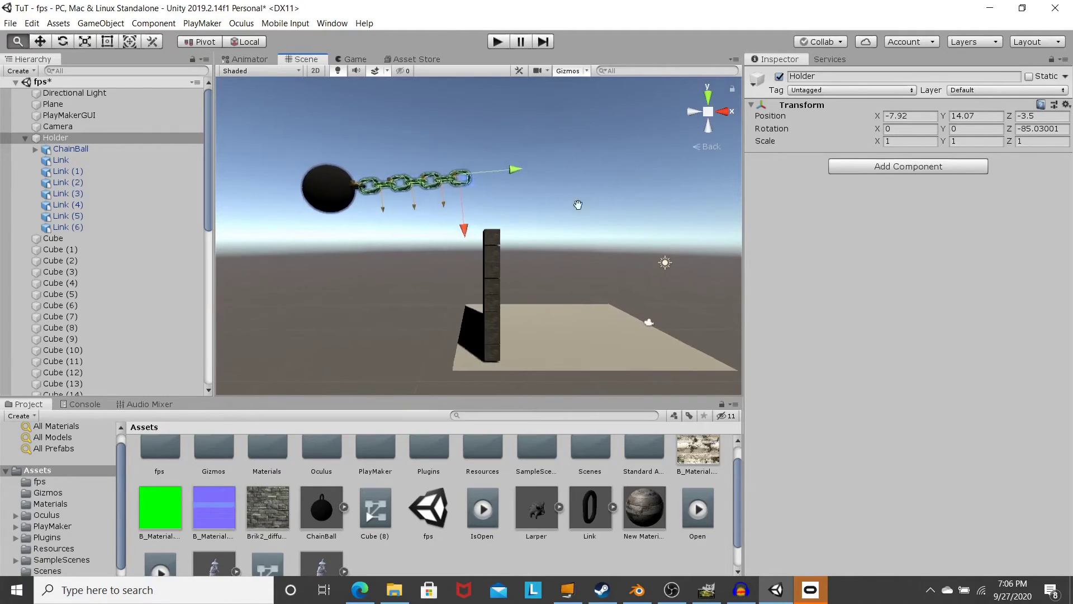
middle_click_drag(577, 207, 470, 207)
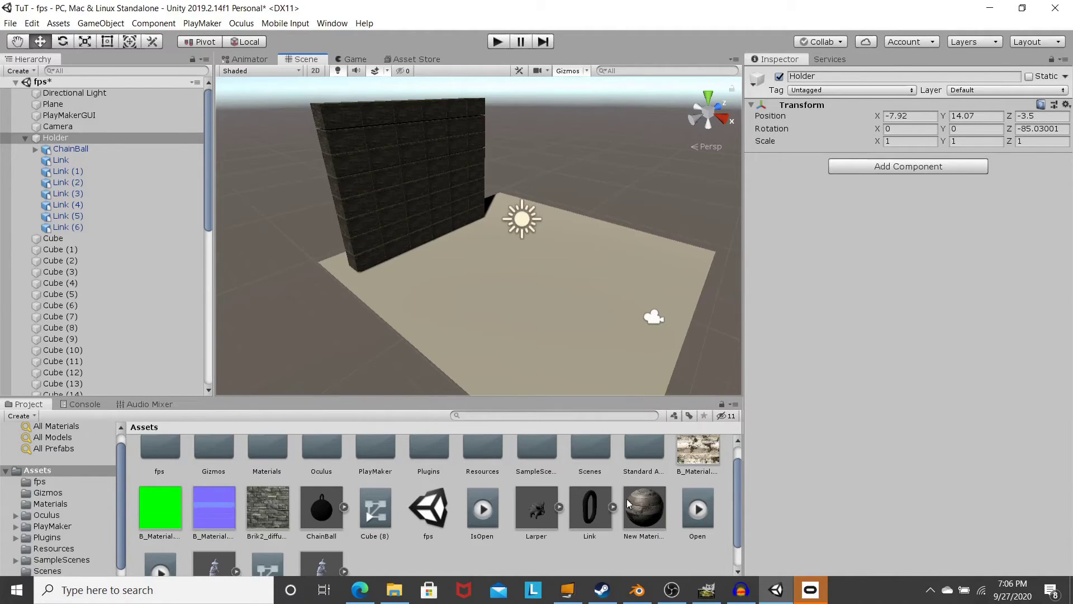
left_click_drag(628, 506, 512, 338)
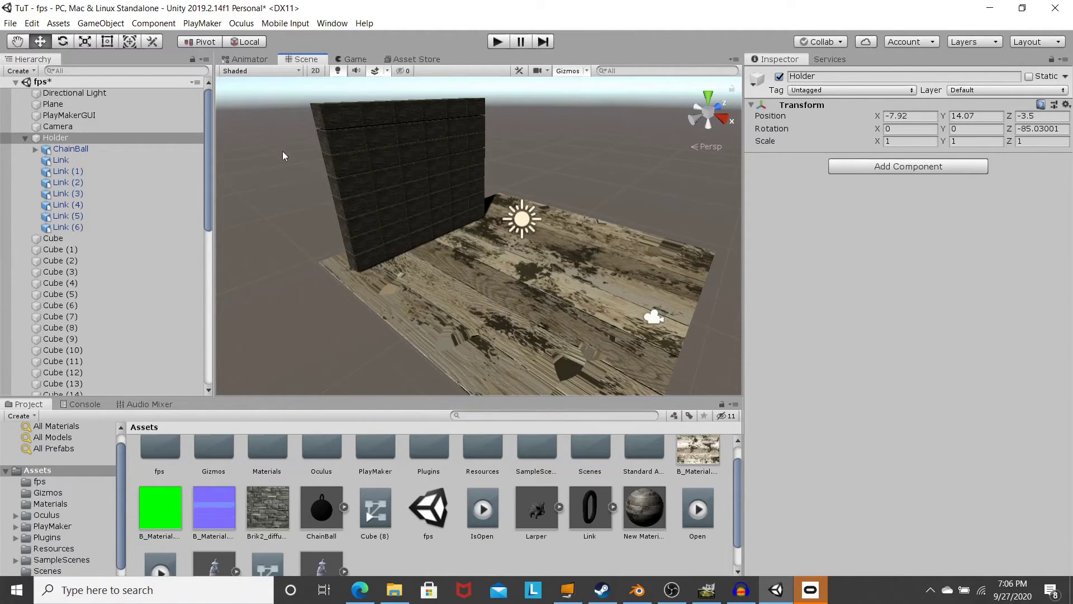
middle_click_drag(282, 151, 293, 178)
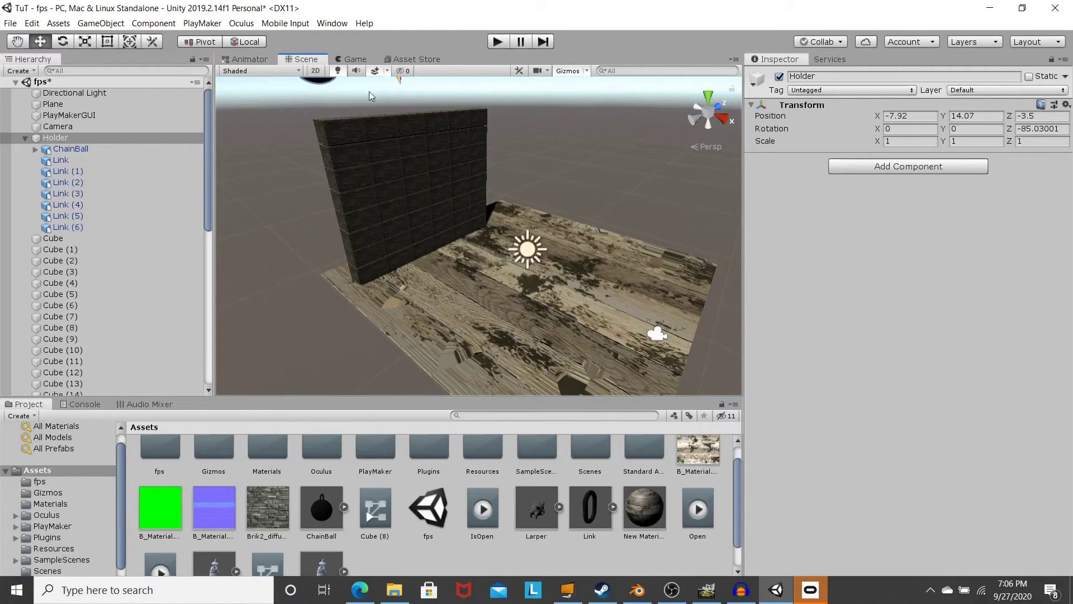
left_click_drag(369, 92, 435, 230, "alt")
Try switching off the Convex option in the ChainBall's Mesh Collider
left_click(416, 124)
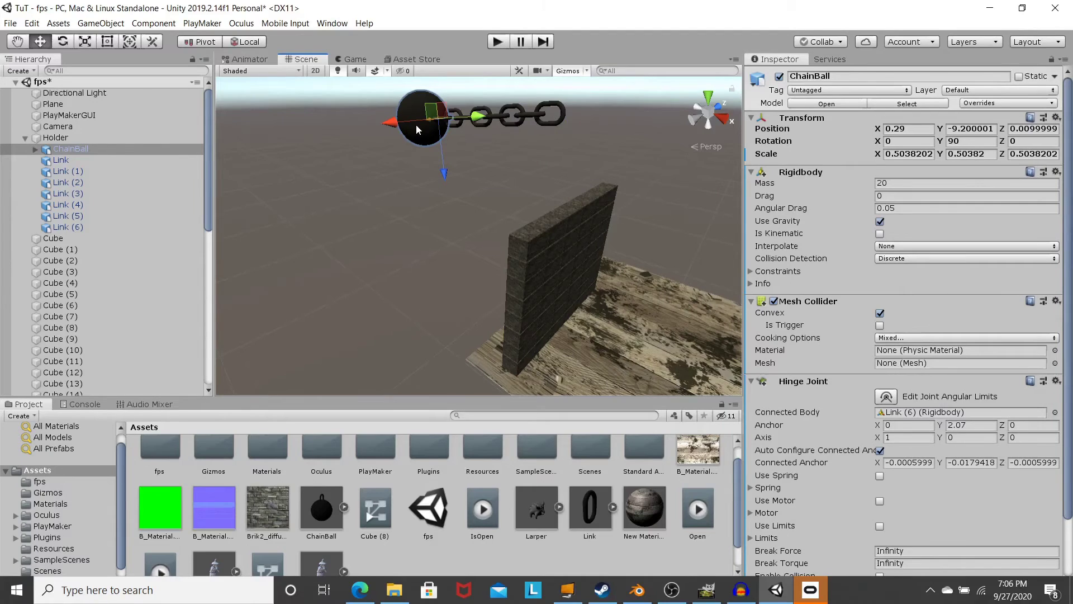
key("f")
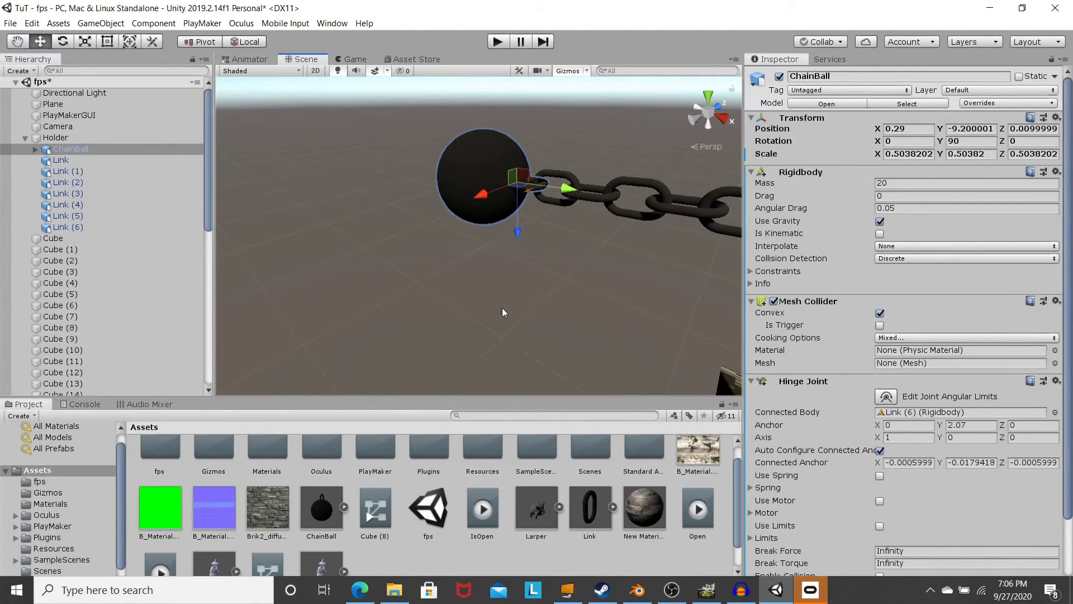
scroll(502, 307, "up", 3)
middle_click_drag(436, 263, 476, 325)
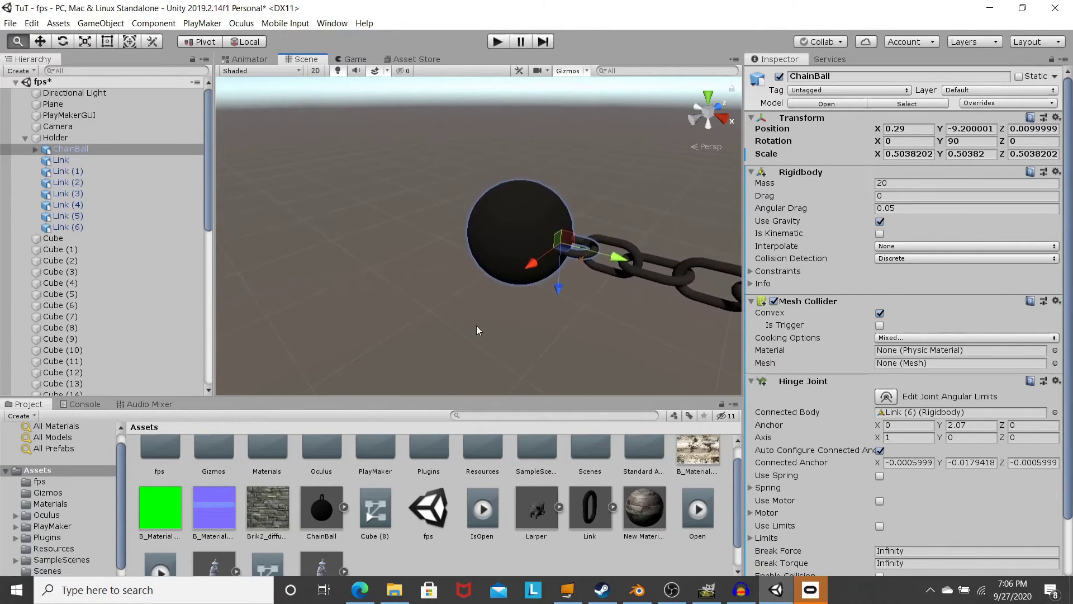
left_click(879, 312)
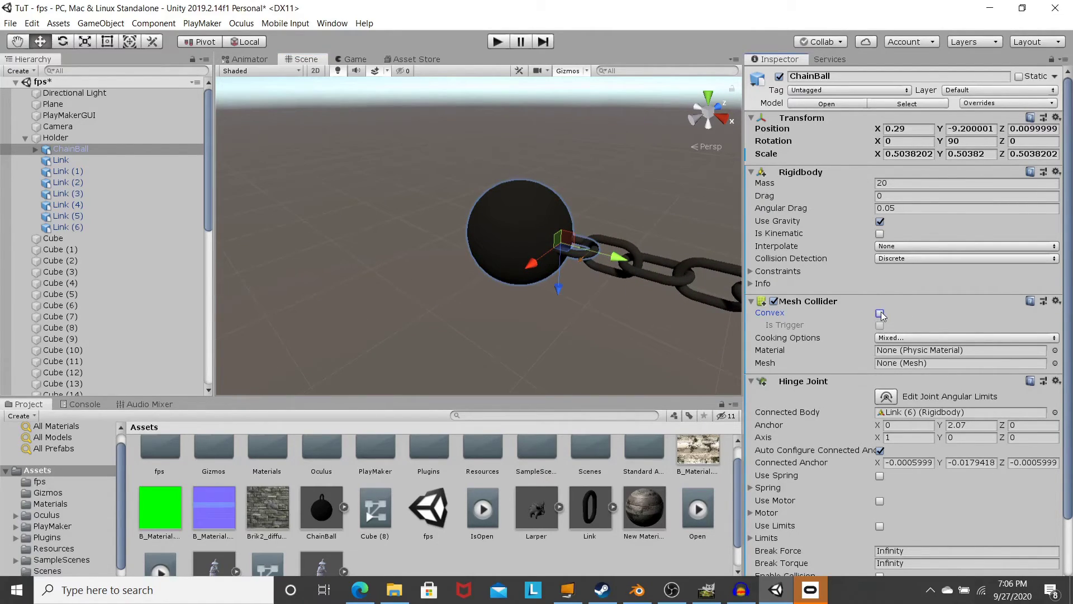
left_click(882, 313)
Add a Sphere Collider to the Sphere object inside ChainBall
left_click(35, 150)
left_click(71, 160)
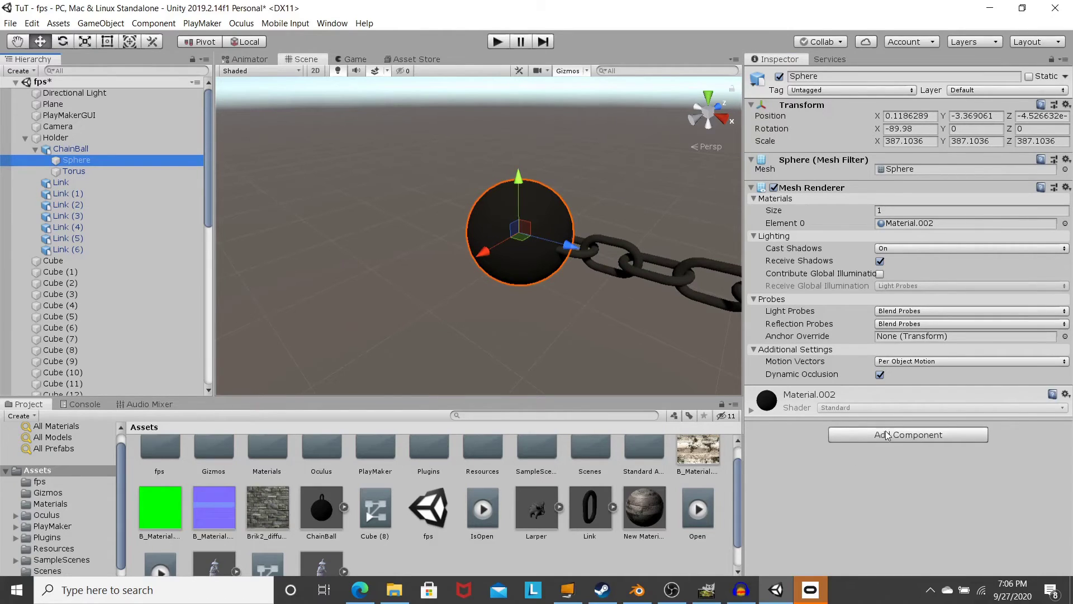
left_click(886, 434)
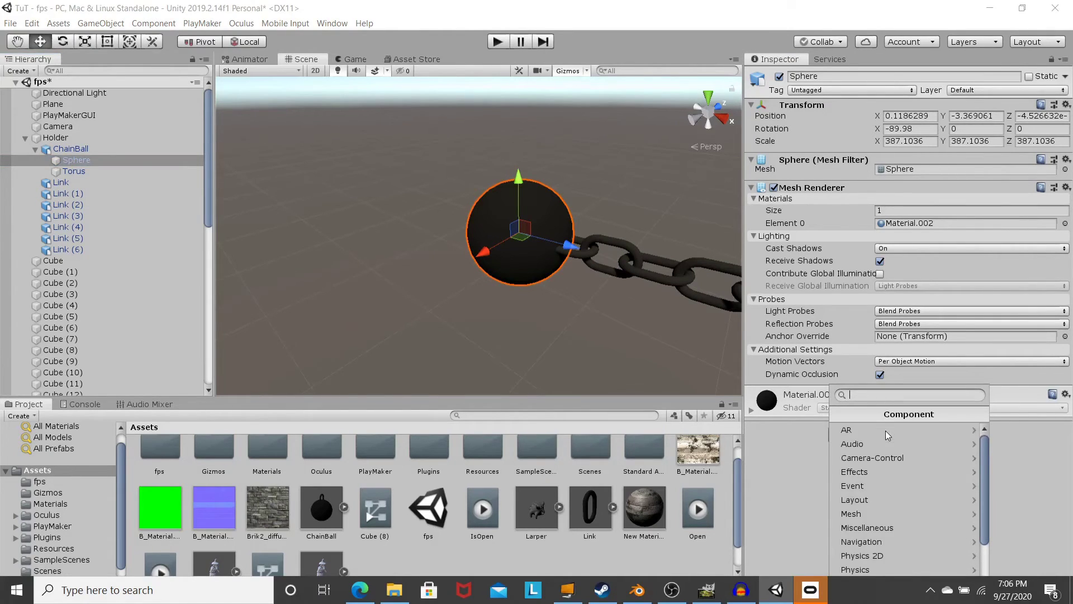
left_click(879, 568)
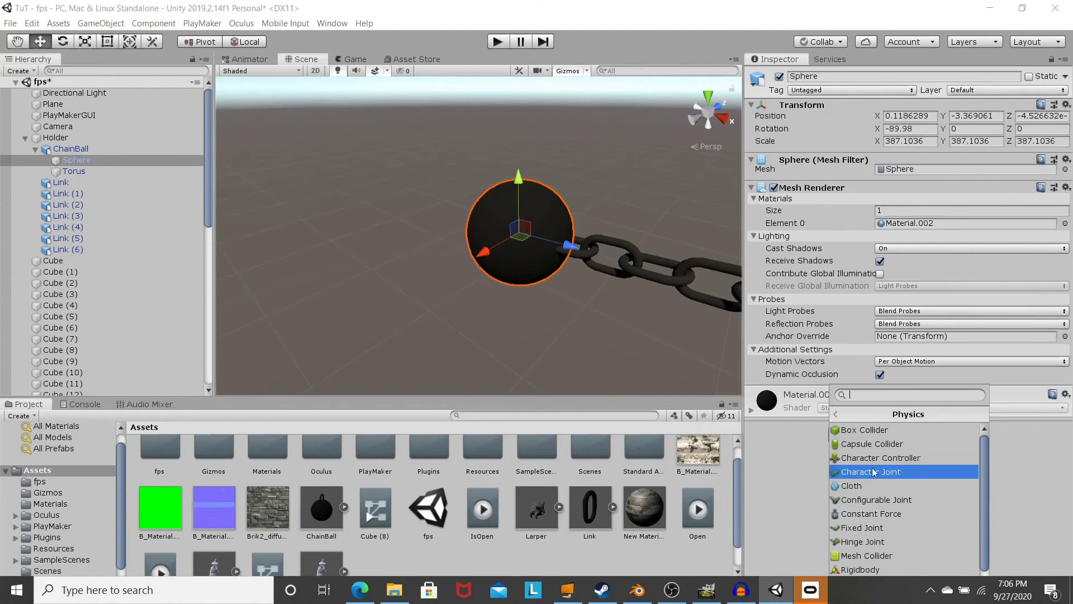
scroll(872, 475, "down", 2)
left_click(873, 555)
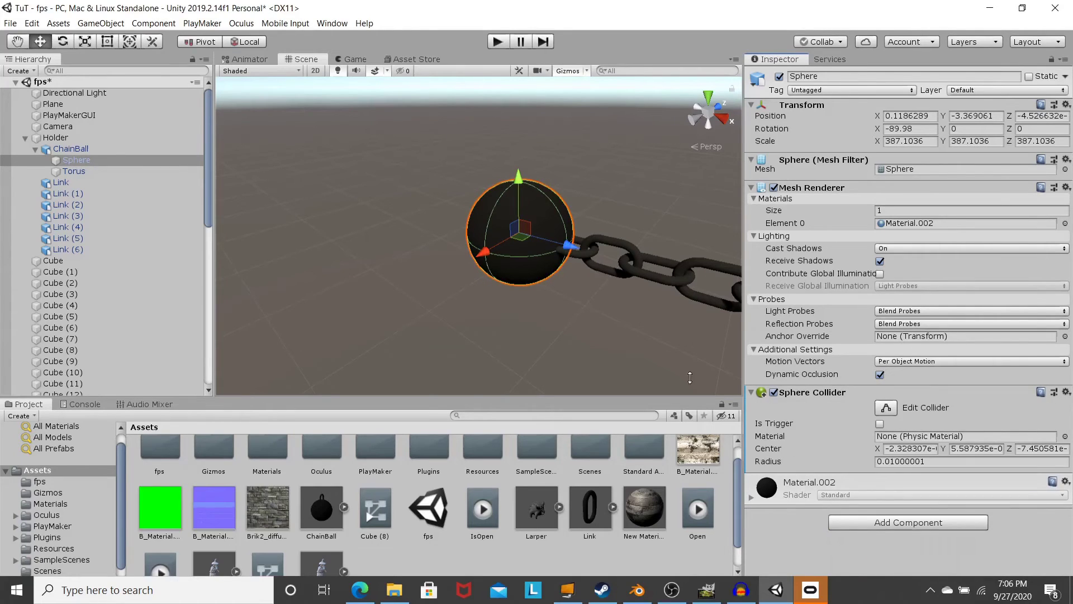
Turn off Convex on the ChainBall's Mesh Collider and start the simulation
left_click(528, 214)
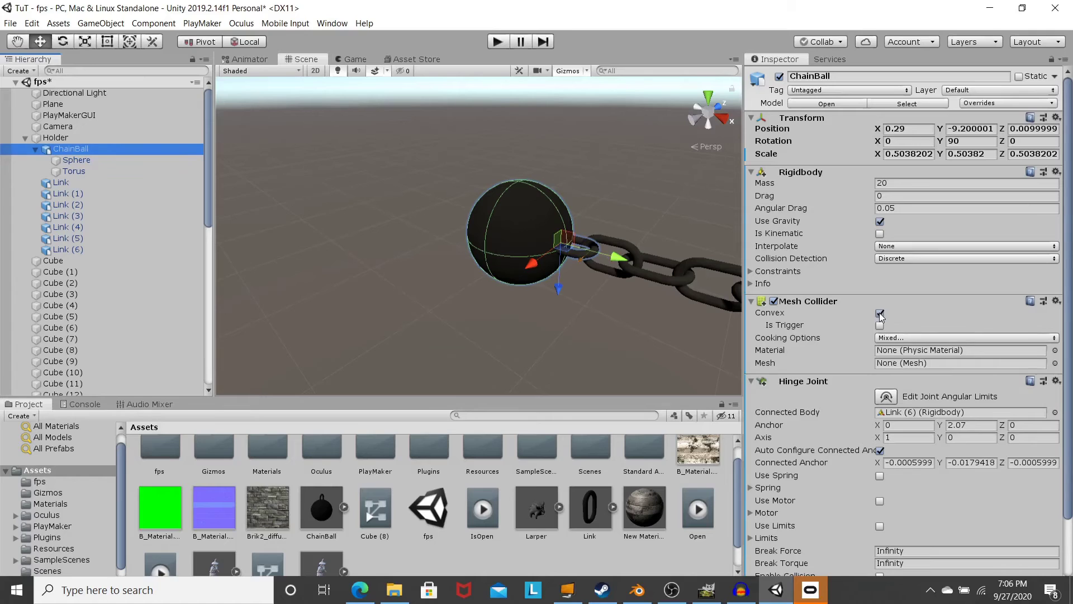
left_click(880, 314)
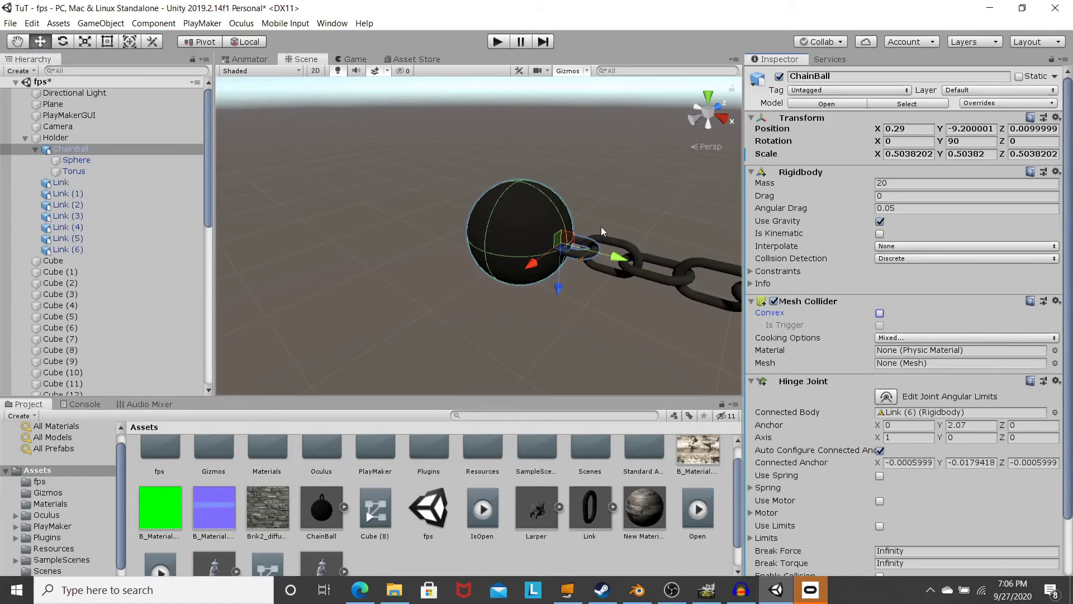
left_click(498, 39)
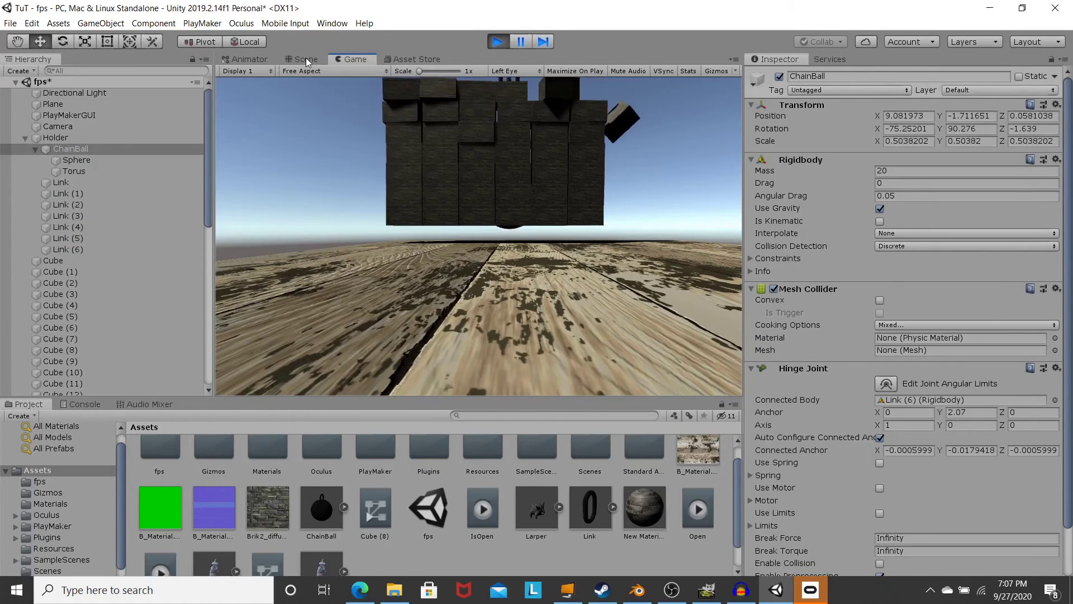
Examine the hanging ball and the scattered bricks in the Scene view while the simulation runs
left_click(306, 59)
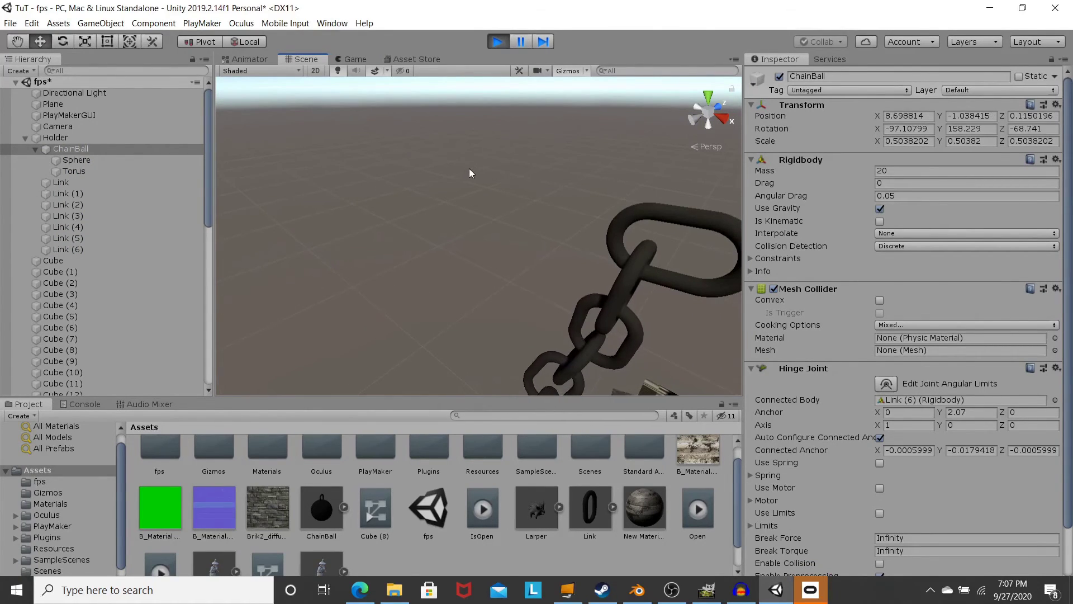
scroll(503, 179, "down", 5)
middle_click_drag(593, 280, 504, 212)
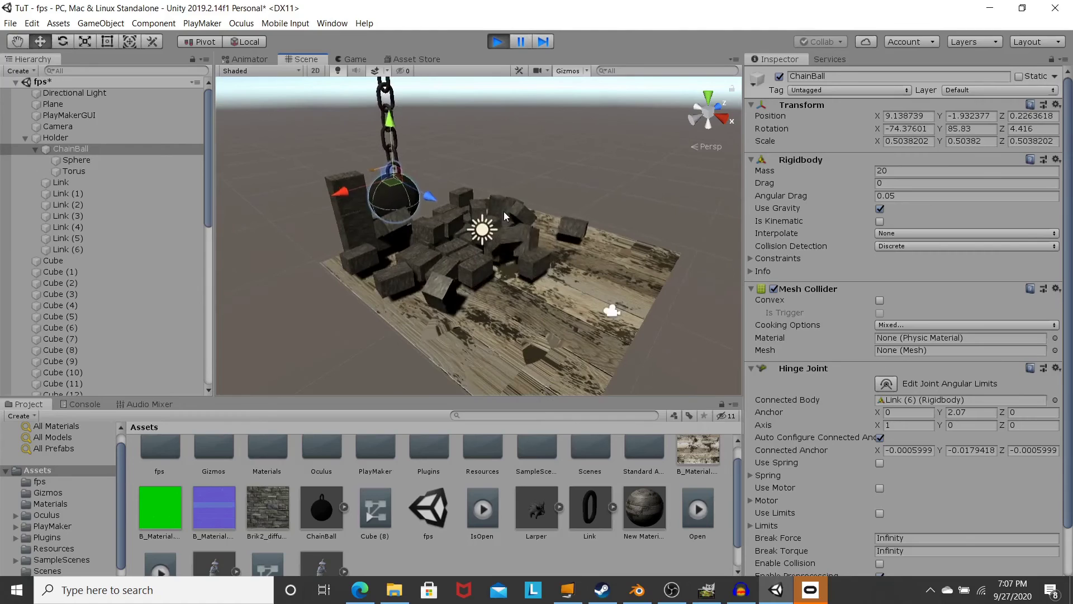
scroll(503, 213, "down", 1)
scroll(501, 216, "up", 2)
middle_click_drag(412, 189, 435, 237)
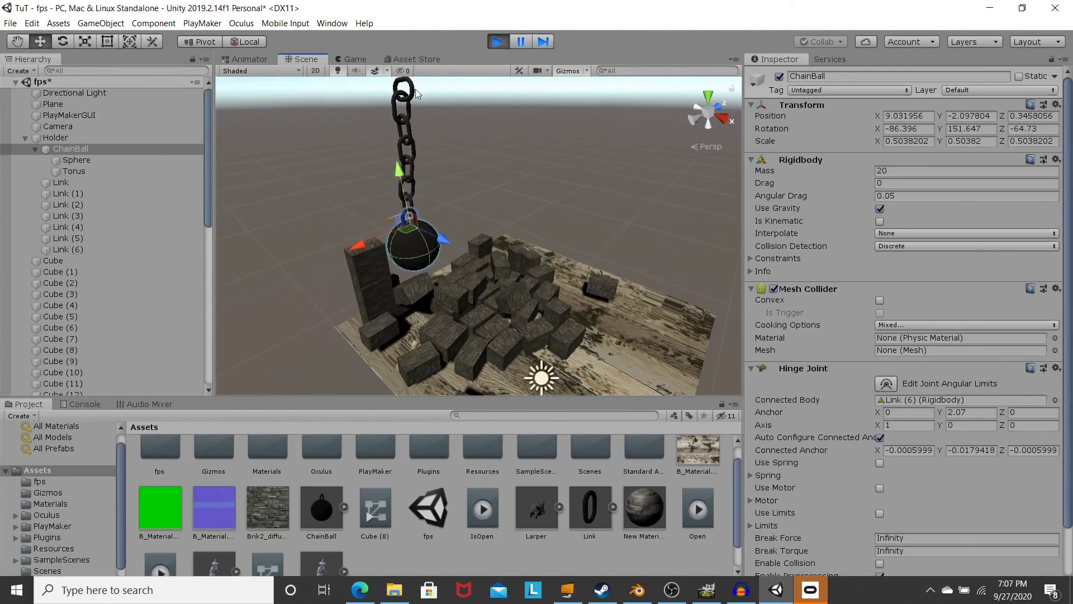
Move the Holder during the running simulation to about X -1.28, Y 14.93, Z -3.07, swinging the ball over the bricks
left_click(411, 133)
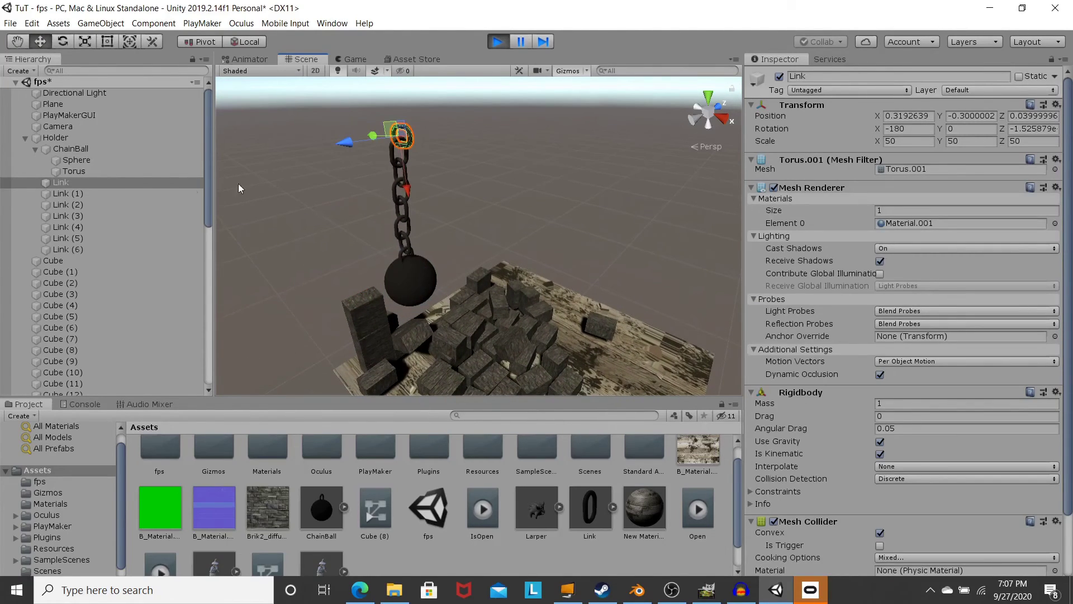
left_click(70, 138)
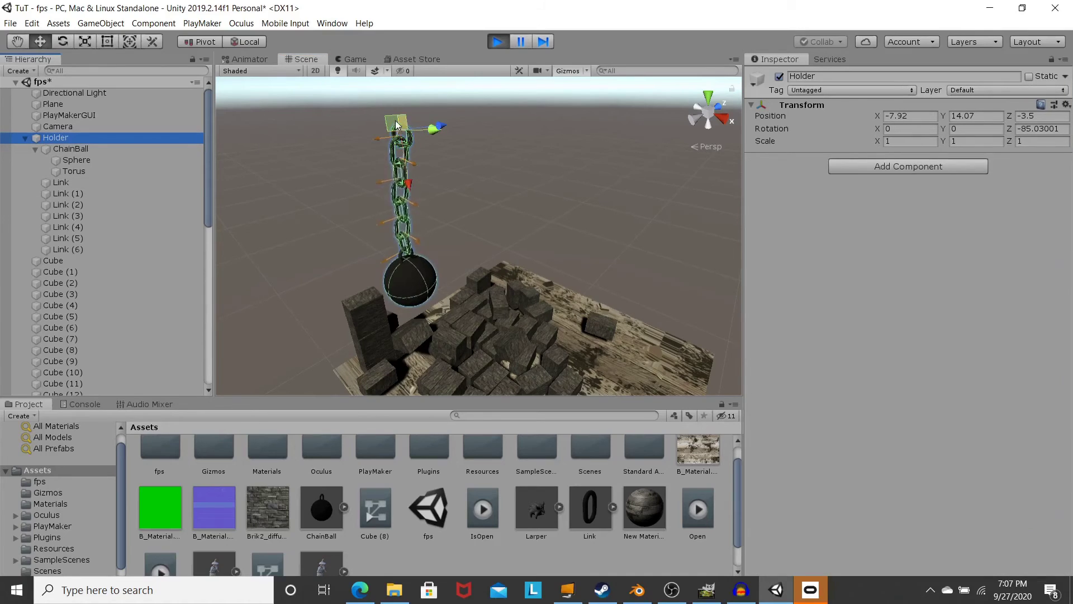
left_click_drag(392, 122, 395, 96)
middle_click_drag(376, 258, 574, 203)
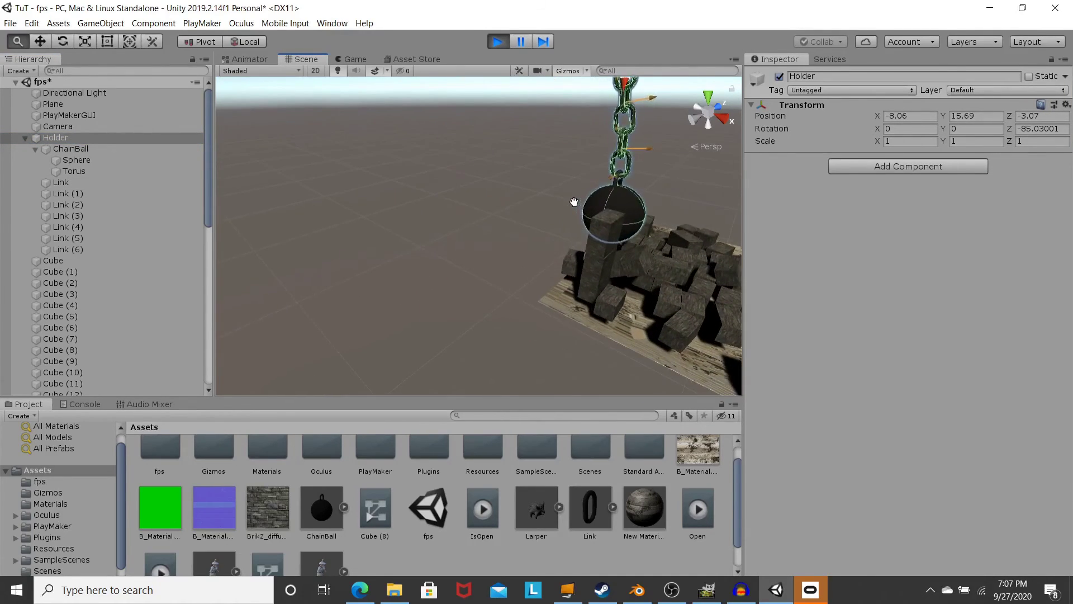
right_click_drag(575, 203, 633, 174)
left_click_drag(513, 95, 625, 99)
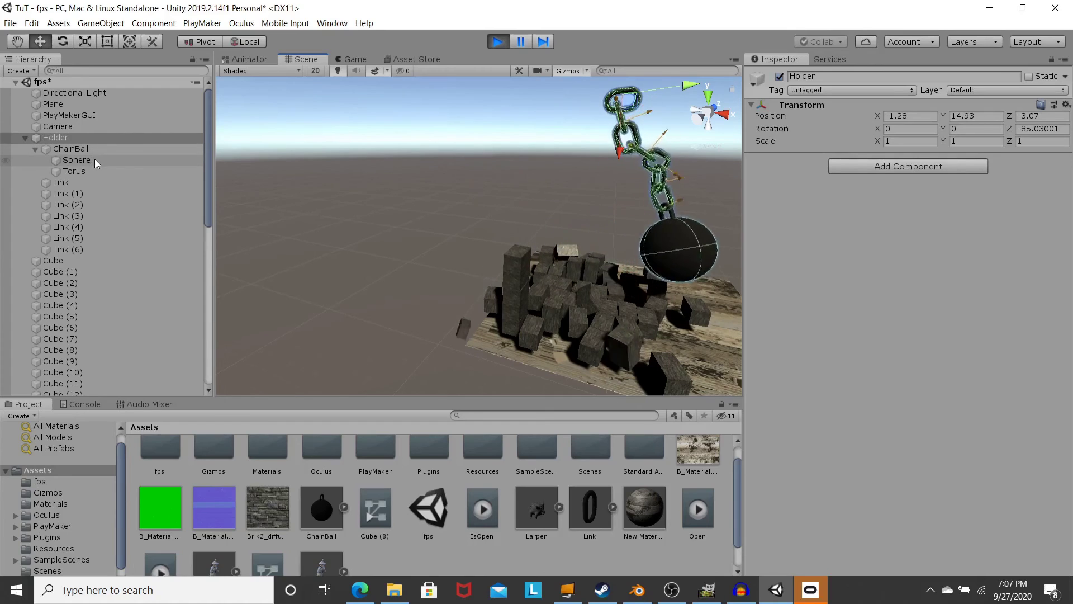
Turn off Is Kinematic on the chain's topmost Link to release the chain and ball onto the bricks
left_click(92, 181)
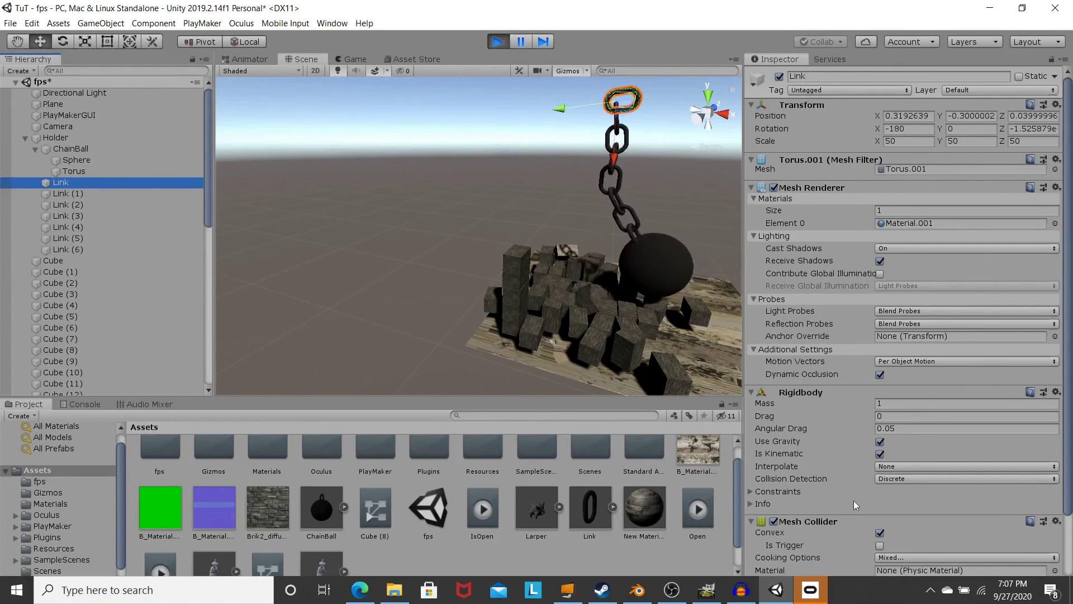
left_click(879, 453)
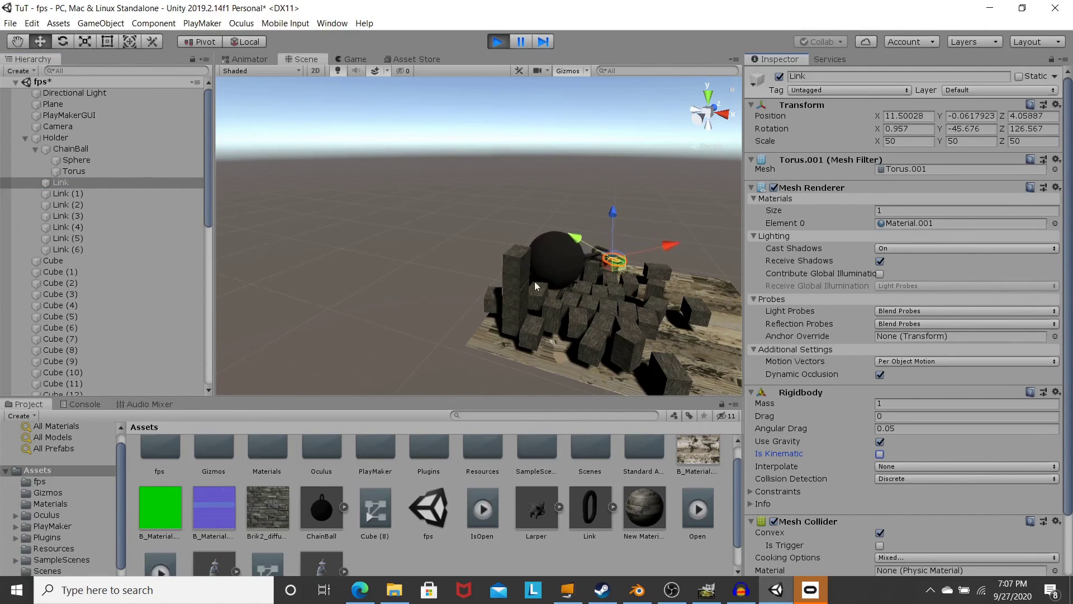
middle_click_drag(535, 280, 459, 294)
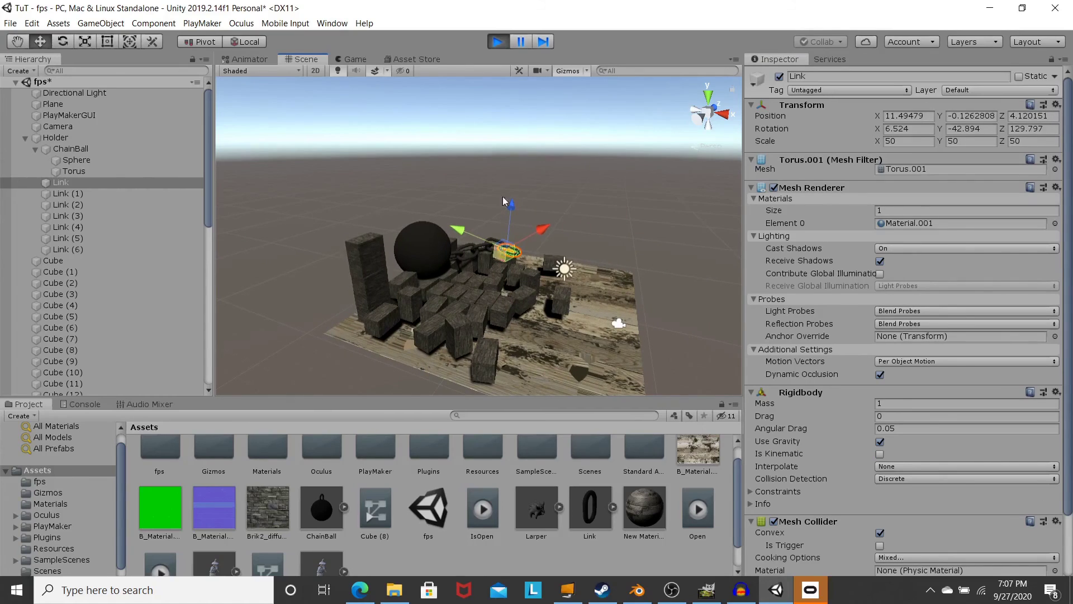